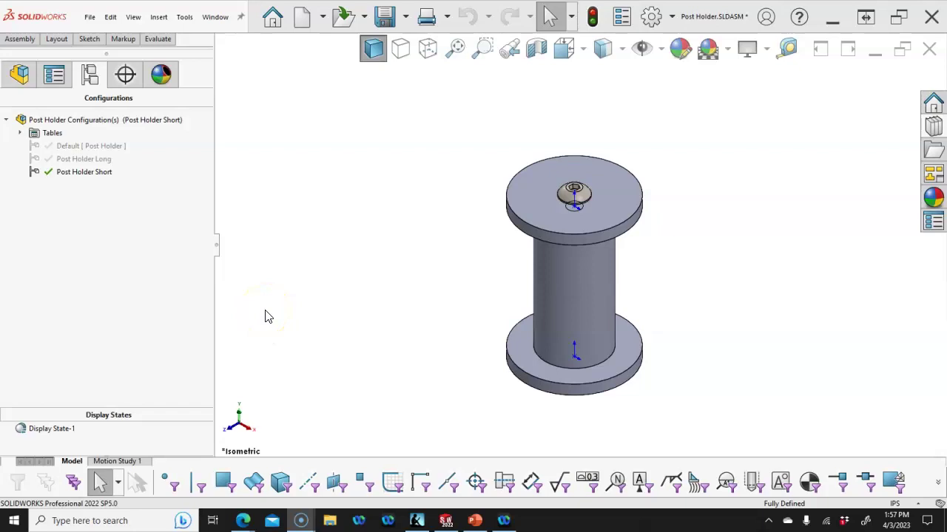
Switch the Post Holder's left panel from the ConfigurationManager back to the FeatureManager design tree
left_click(21, 71)
left_click(19, 41)
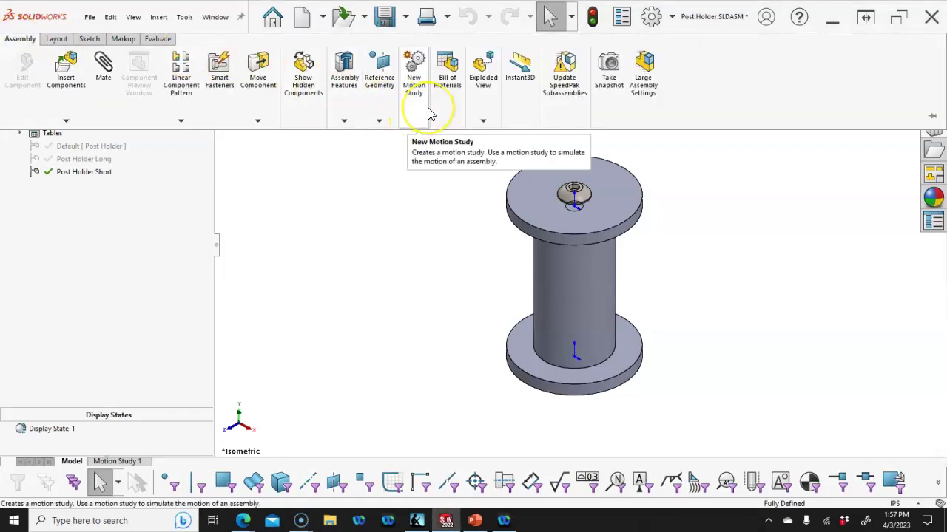
left_click(381, 120)
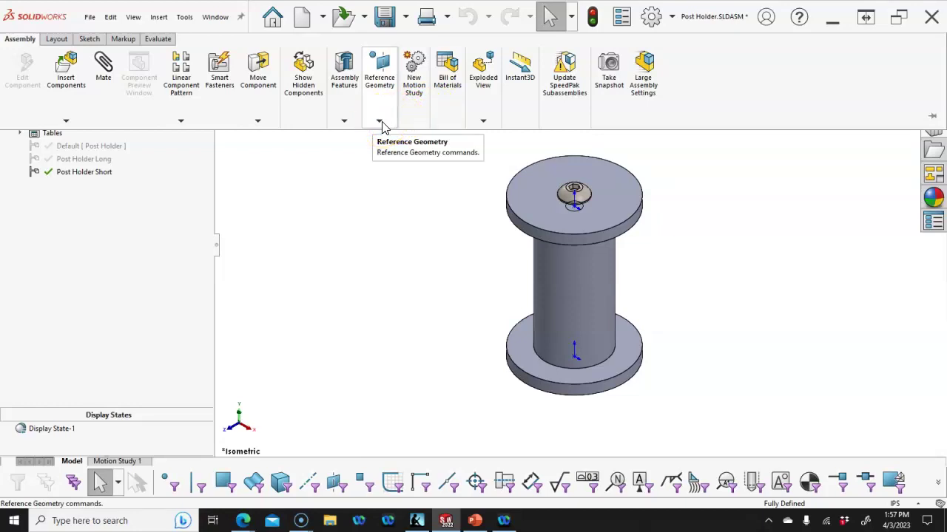
left_click(414, 257)
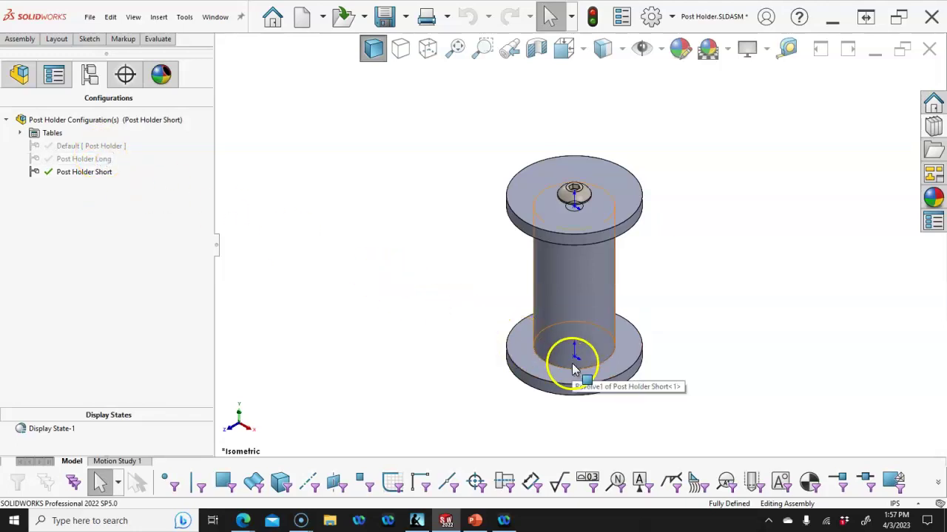
left_click(19, 74)
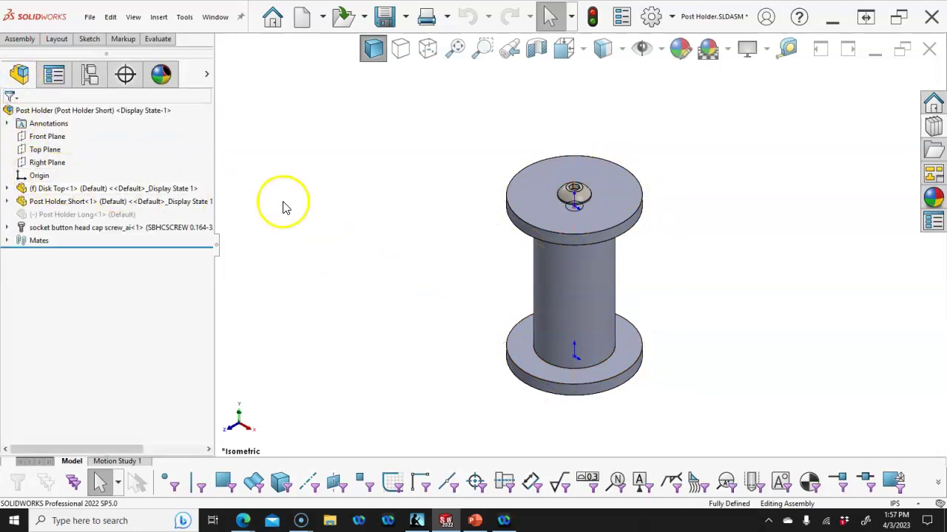
Create a mate reference on Disk Top-1's outer circular edge via Reference Geometry > Mate Reference
middle_click_drag(353, 214, 433, 106)
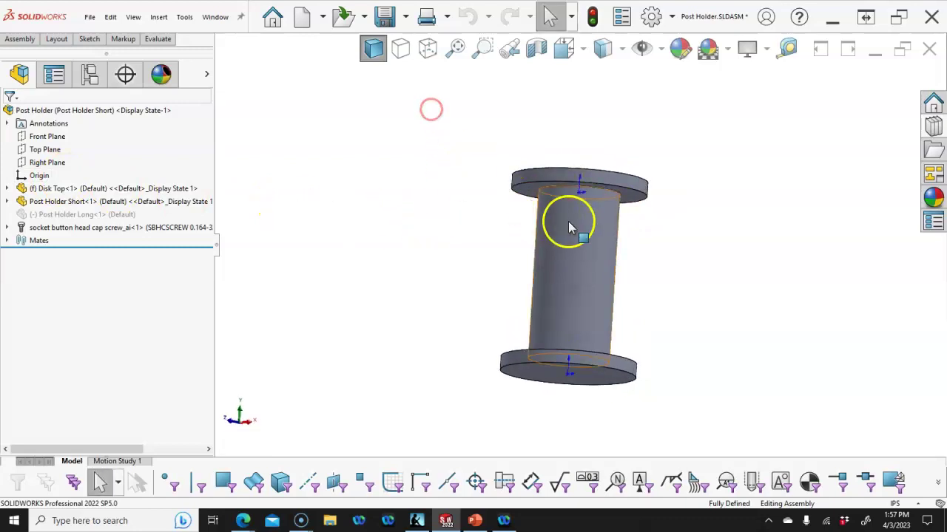
middle_click_drag(569, 221, 545, 169)
left_click(551, 169)
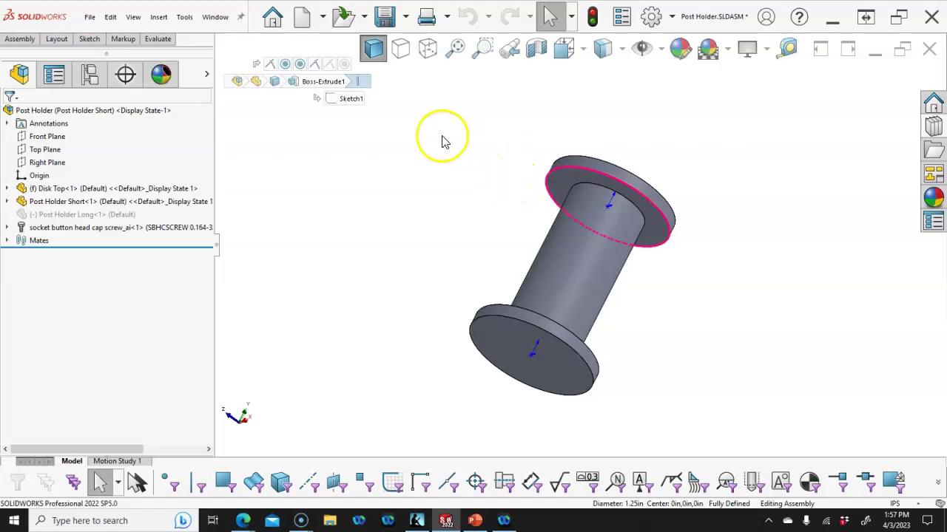
left_click(19, 40)
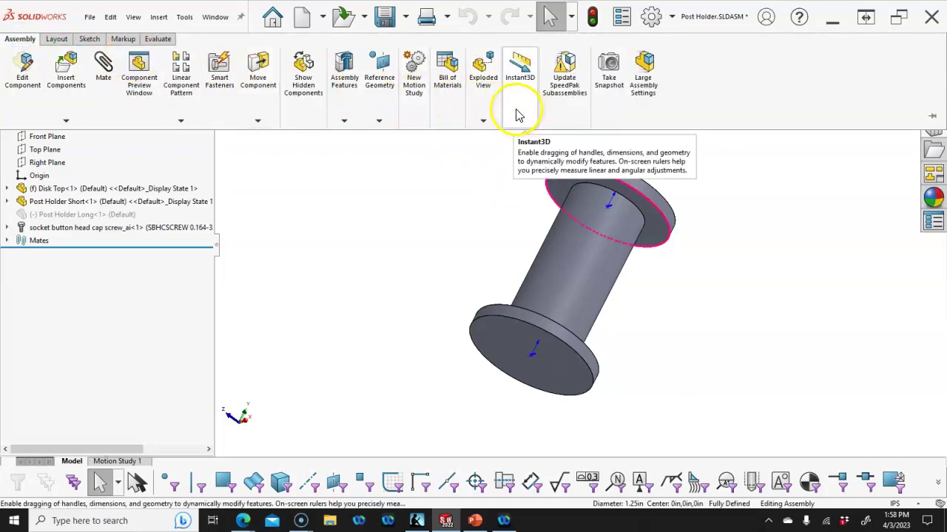
left_click(378, 122)
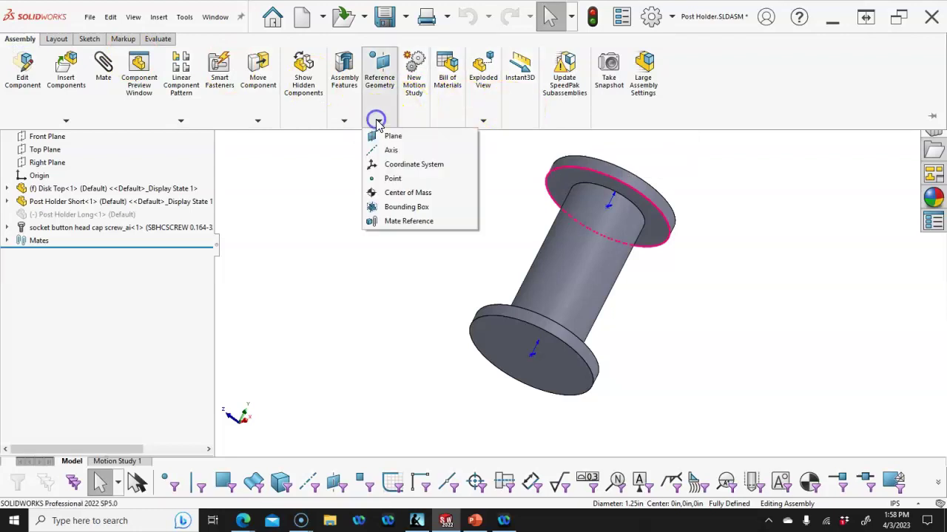
left_click(406, 222)
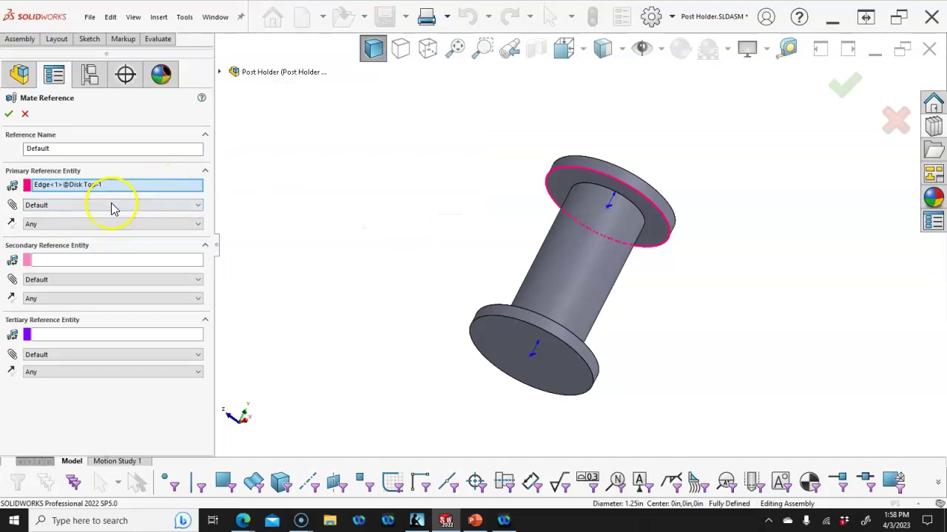
left_click(9, 115)
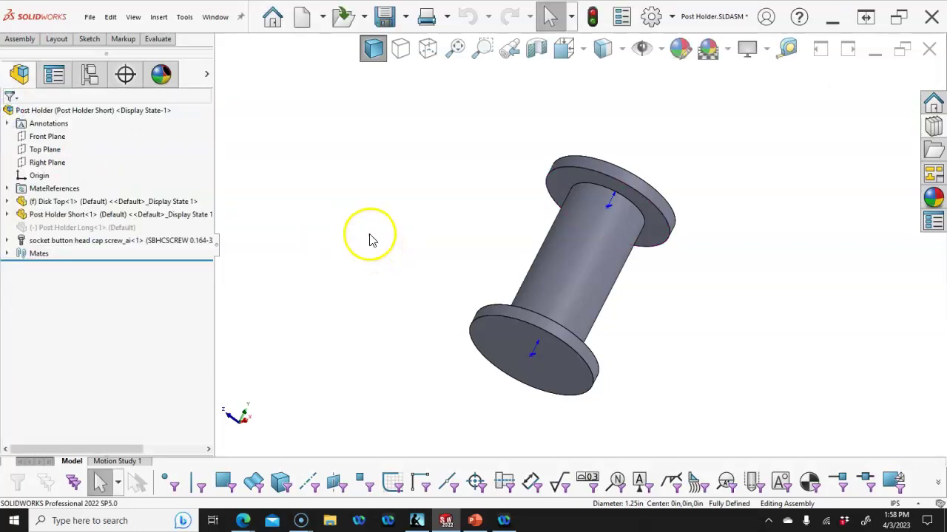
Hide the origins in the graphics area and return to the isometric view
middle_click_drag(367, 237, 296, 347)
middle_click_drag(666, 166, 675, 133)
left_click(660, 48)
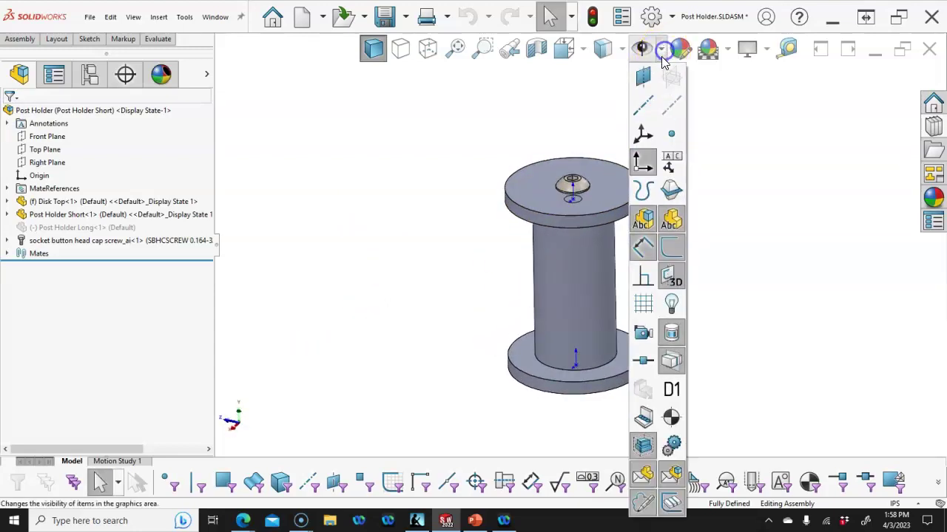
left_click(640, 163)
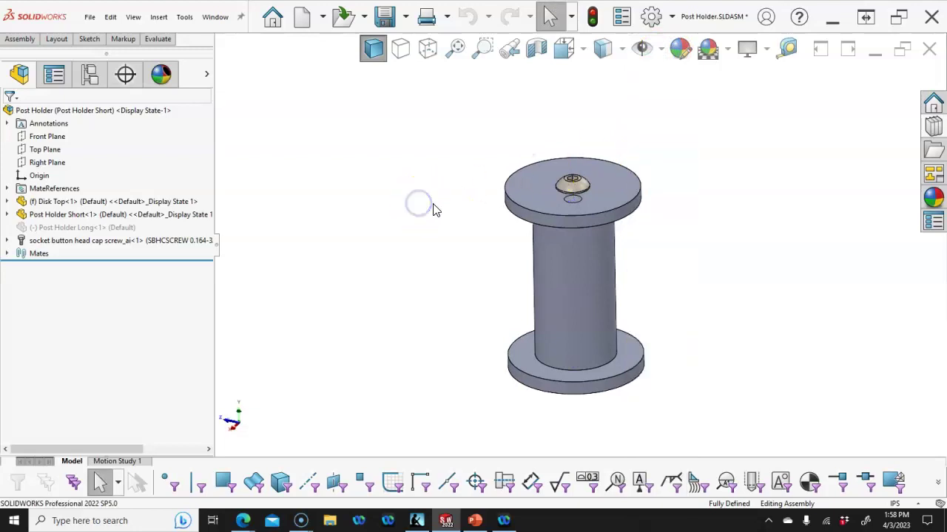
key("ctrl+7")
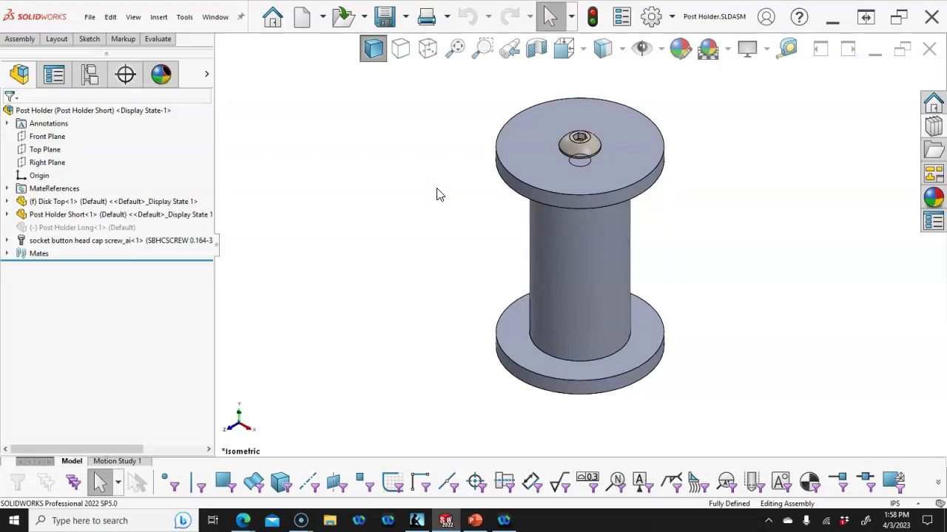
Check the Default-<1> mate reference's properties in MateReferences without changing them
left_click(6, 188)
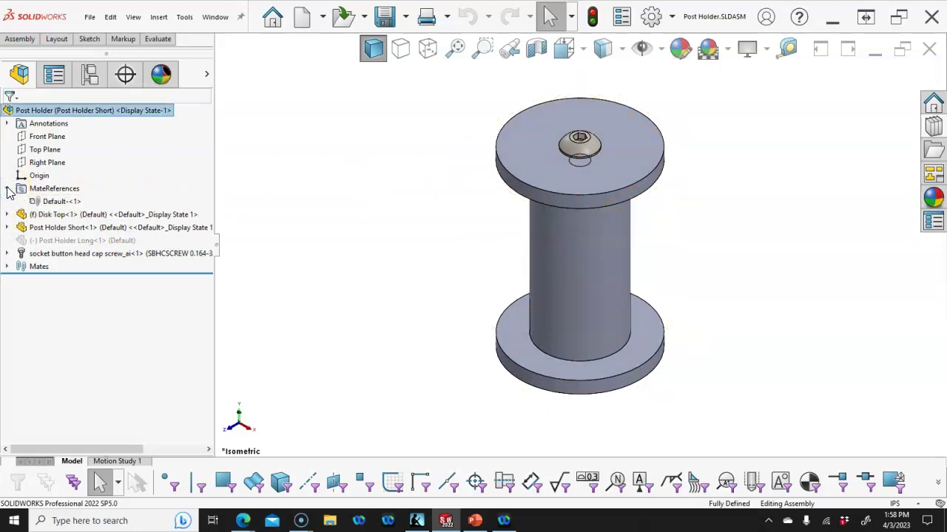
left_click(46, 201)
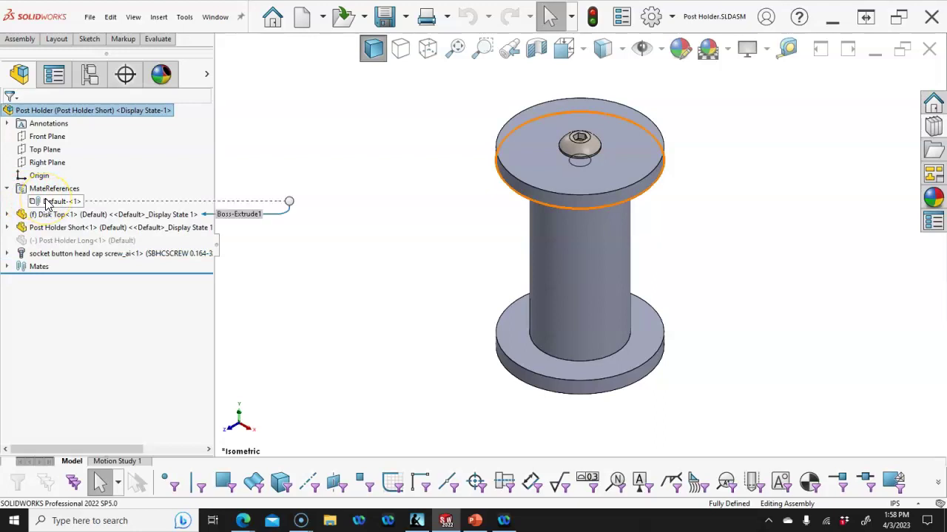
right_click(46, 202)
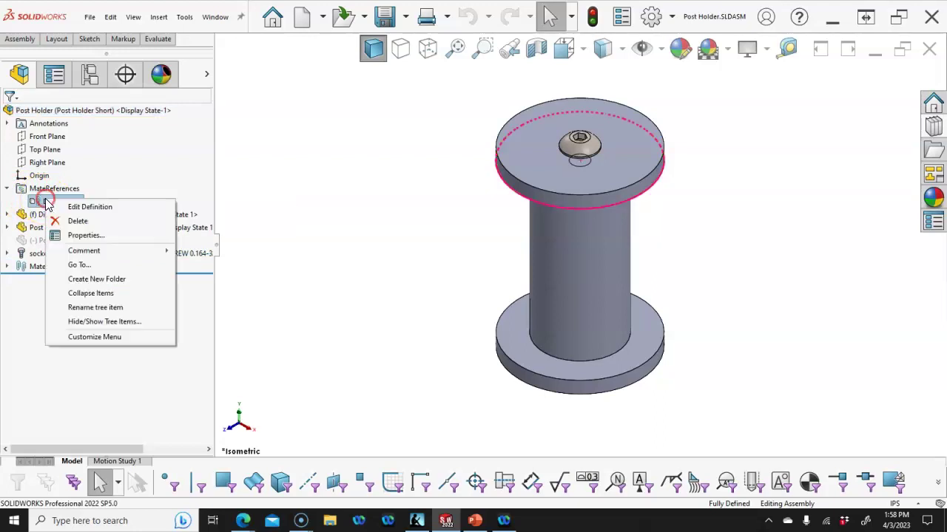
left_click(85, 235)
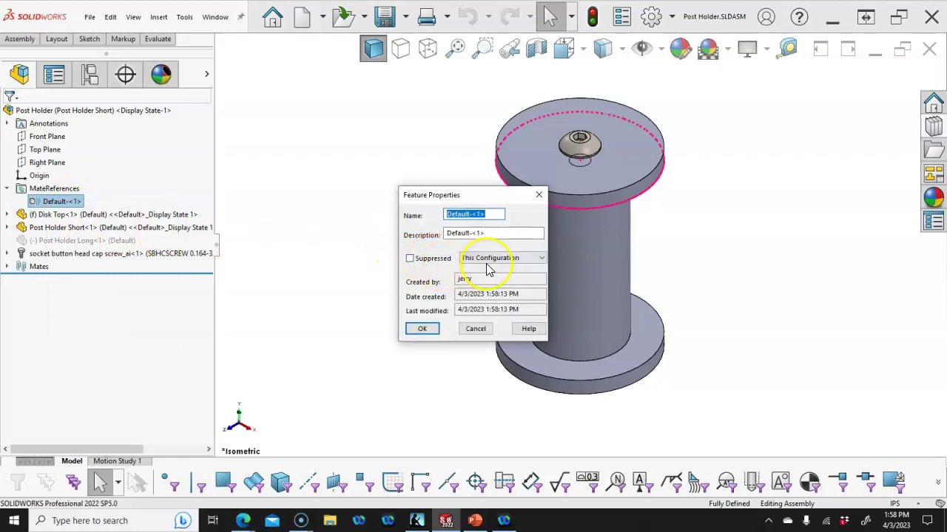
left_click(474, 330)
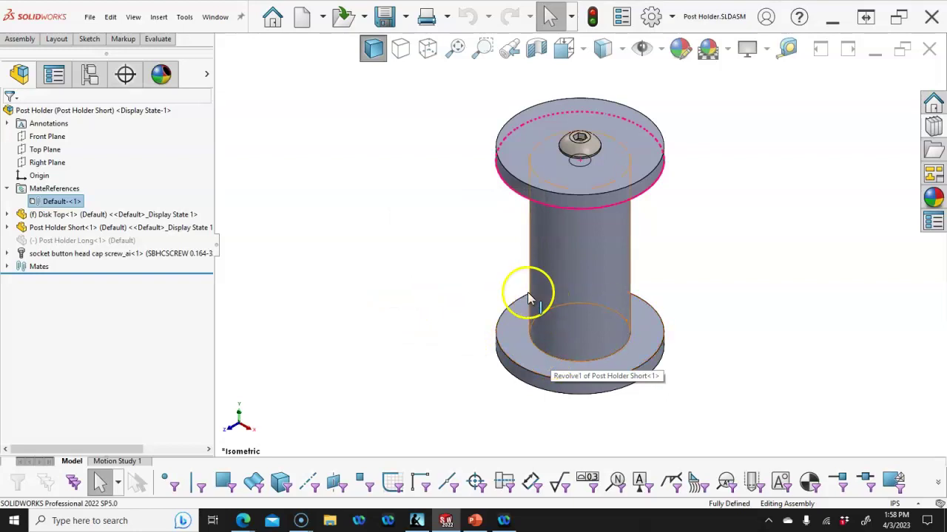
left_click(406, 241)
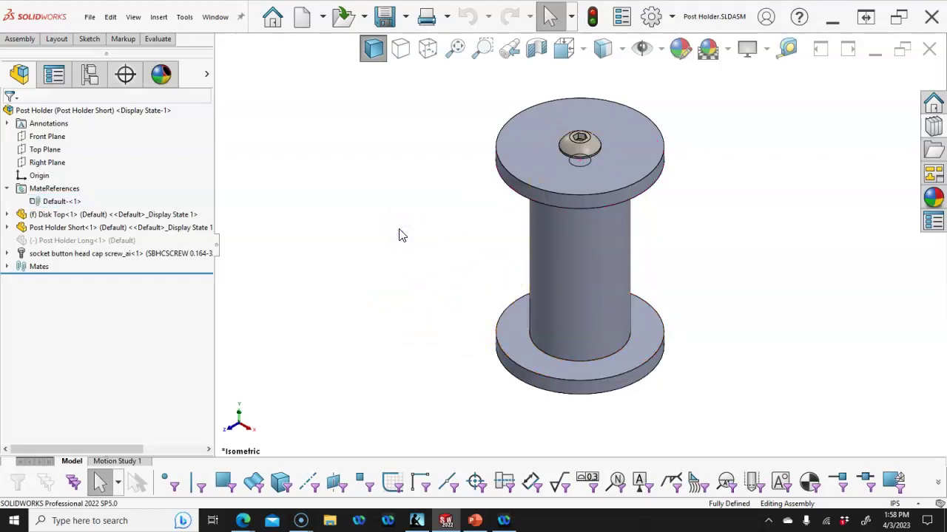
left_click(6, 190)
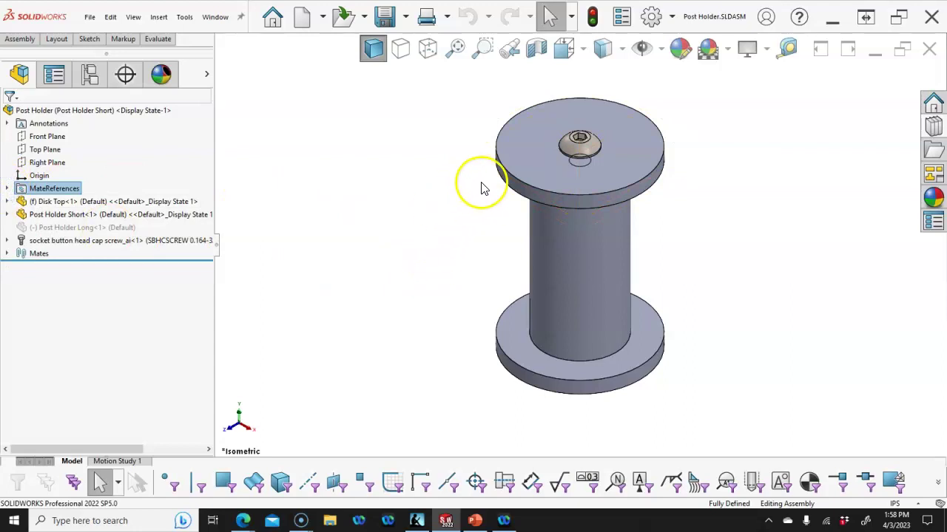
Save the Post Holder, then start an inch assembly with Holder Base.SLDPRT as the fixed first component
left_click(382, 16)
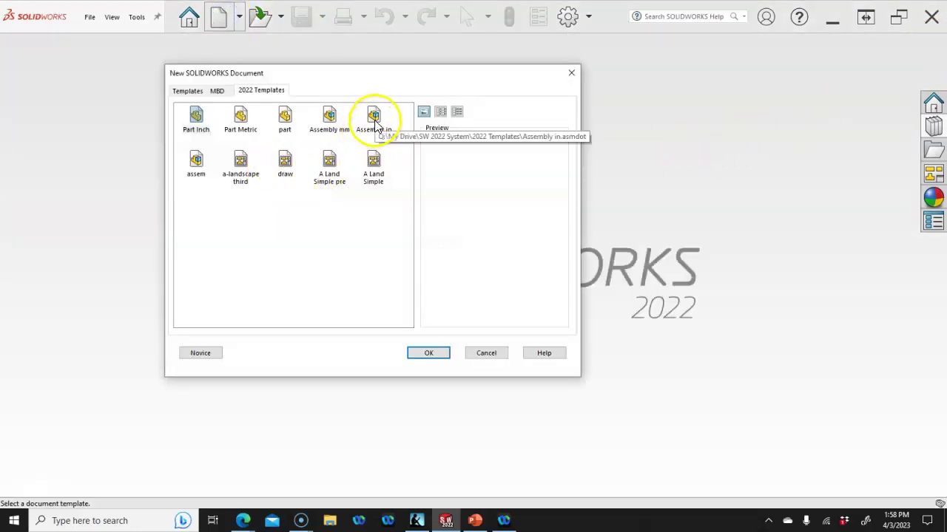
double_click(374, 120)
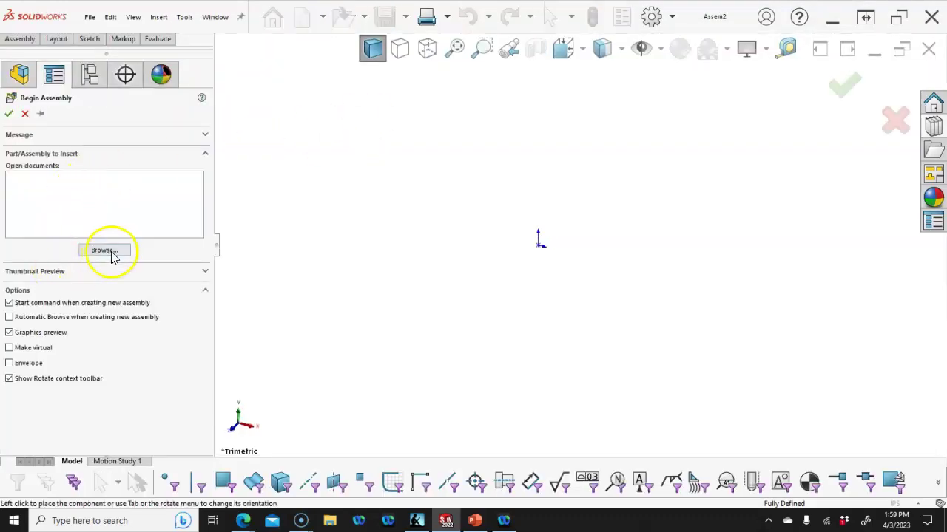
left_click(111, 252)
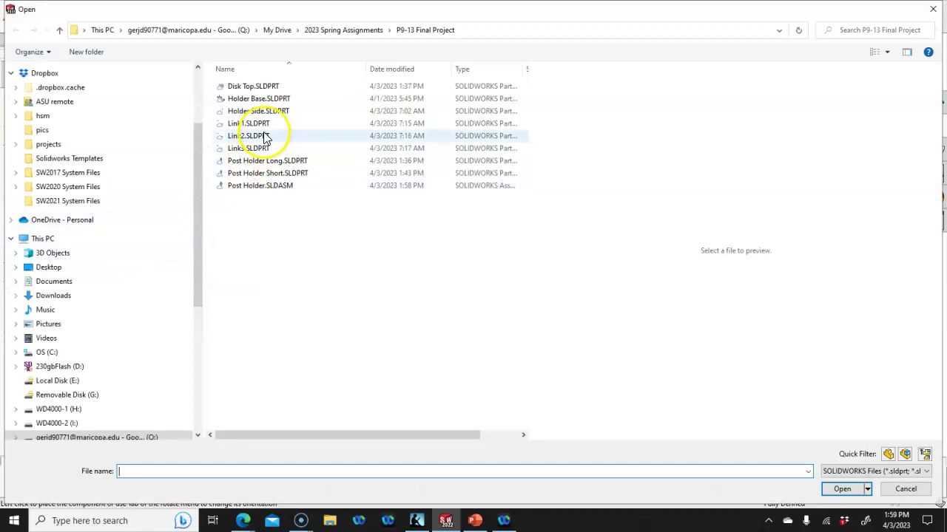
left_click(251, 98)
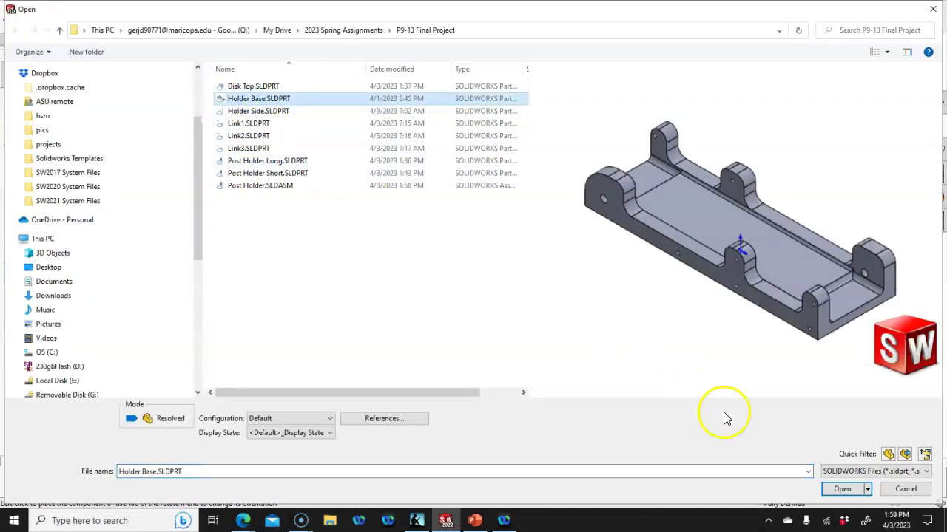
left_click(840, 489)
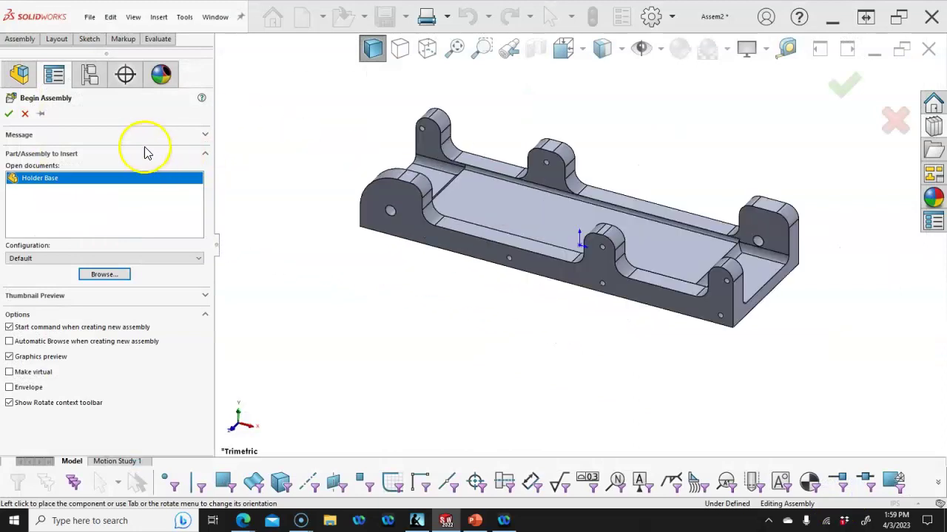
left_click(8, 115)
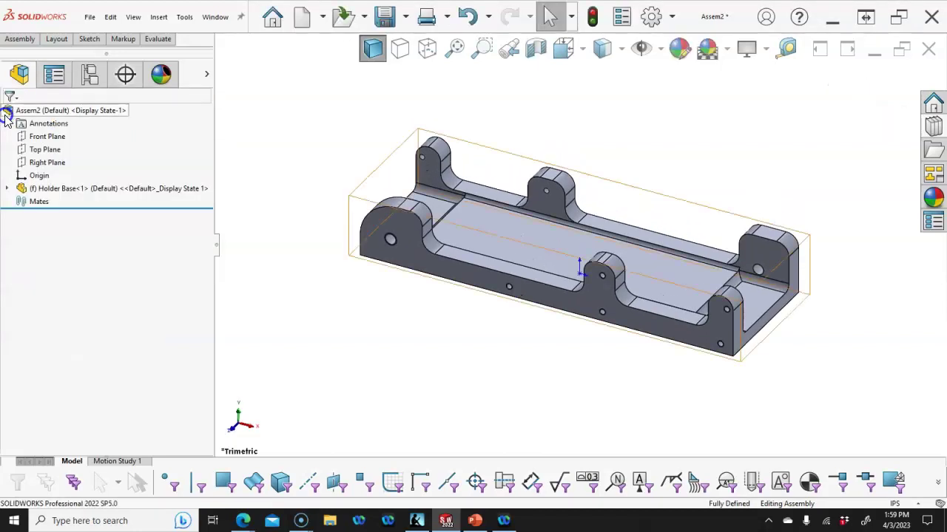
Load Holder Side.SLDPRT through Insert Component so it can be placed in Assem2
left_click(160, 18)
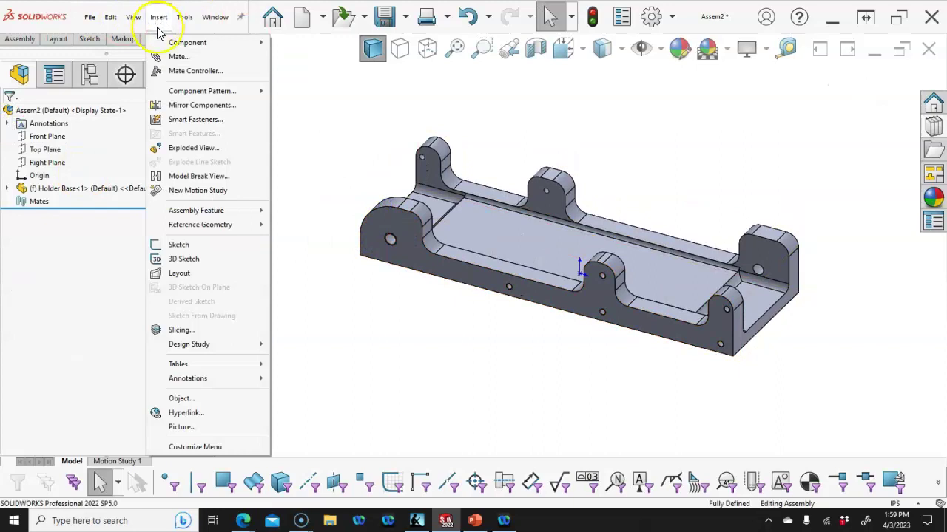
mouse_move(194, 44)
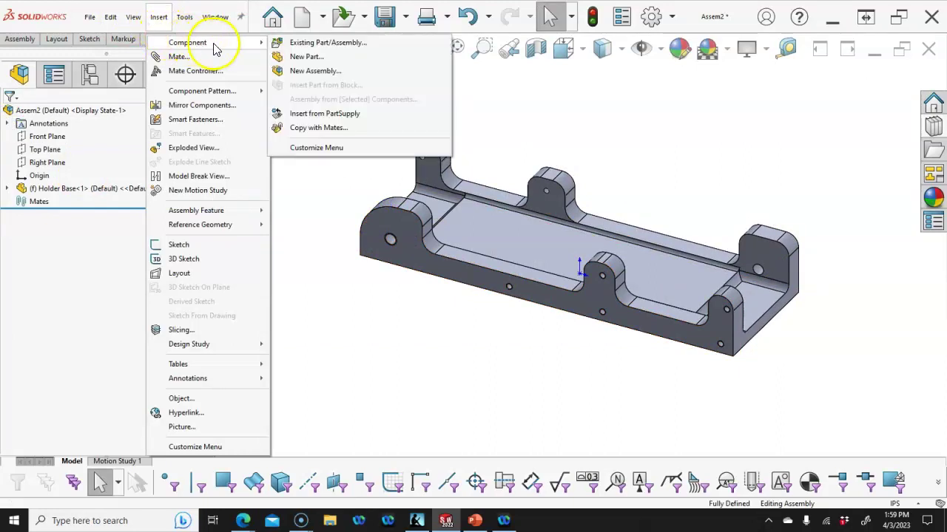
left_click(314, 42)
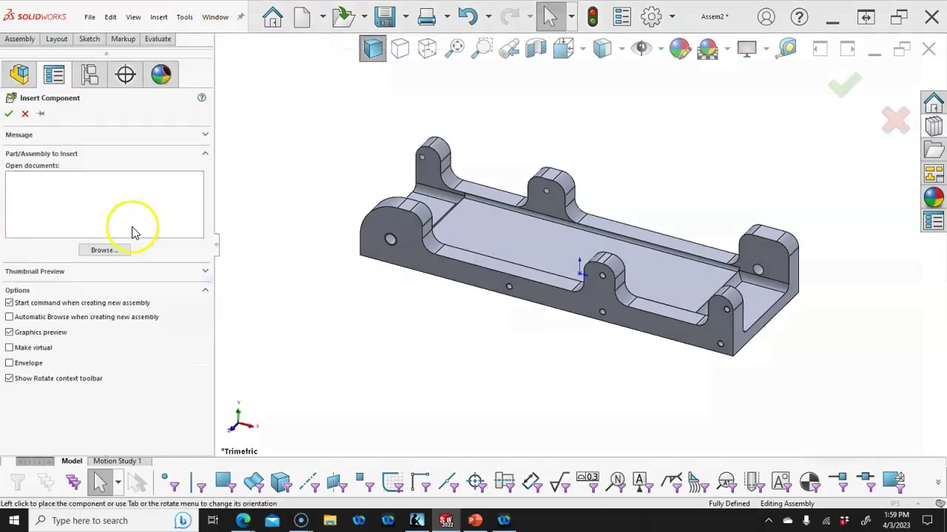
left_click(124, 246)
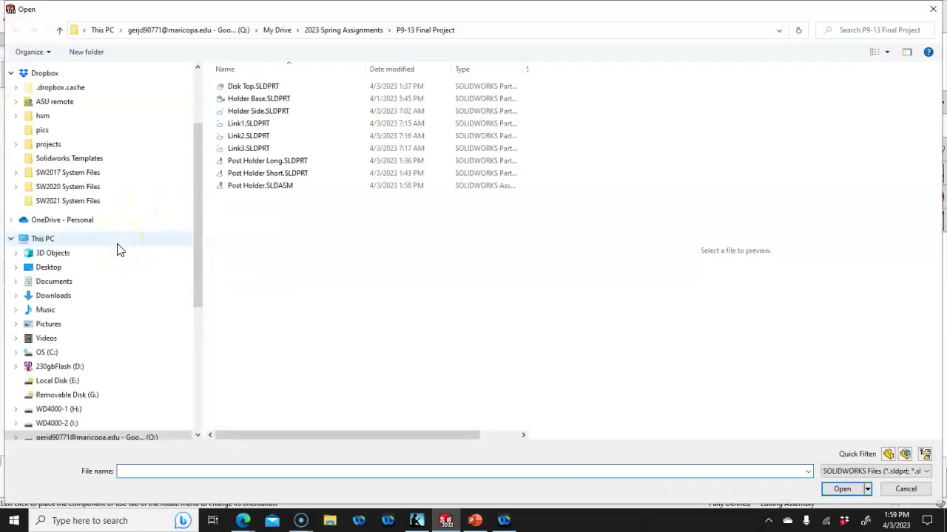
left_click(268, 111)
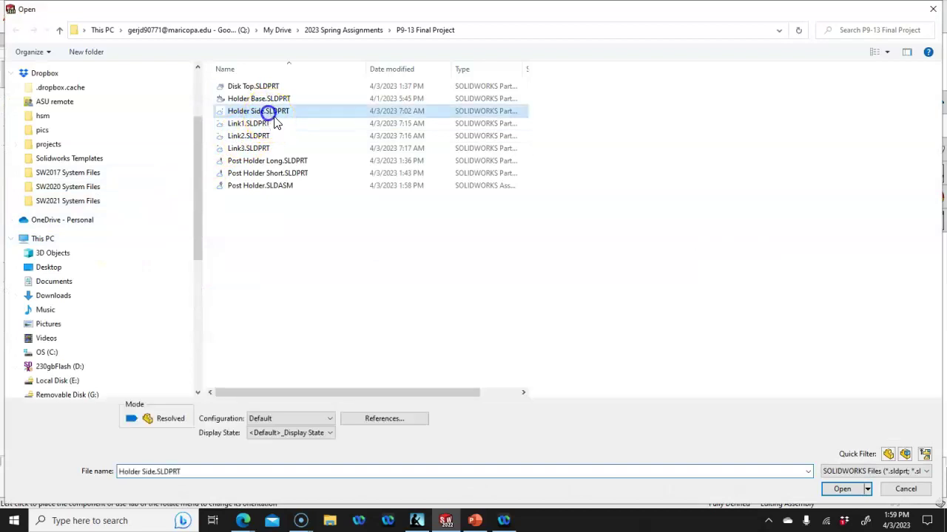
left_click(858, 489)
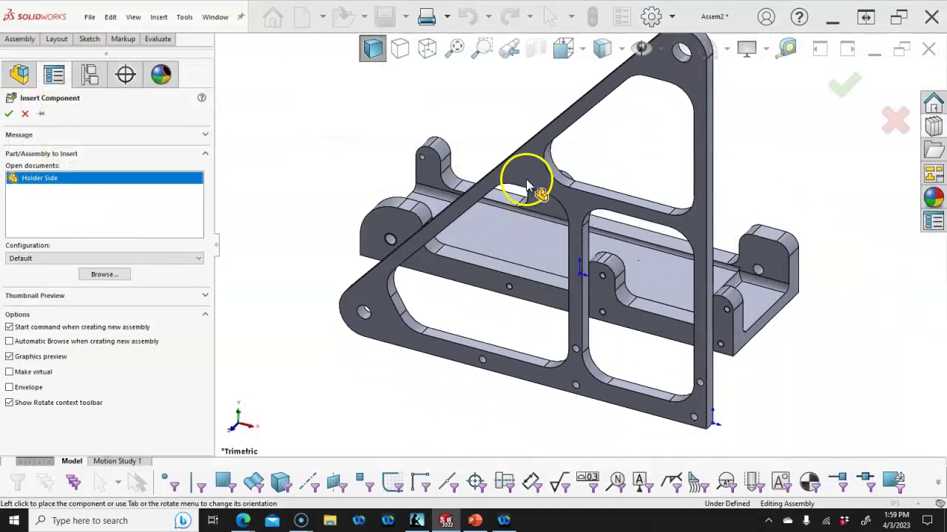
Place Holder Side and mate it coincident with the Holder Base
left_click(527, 185)
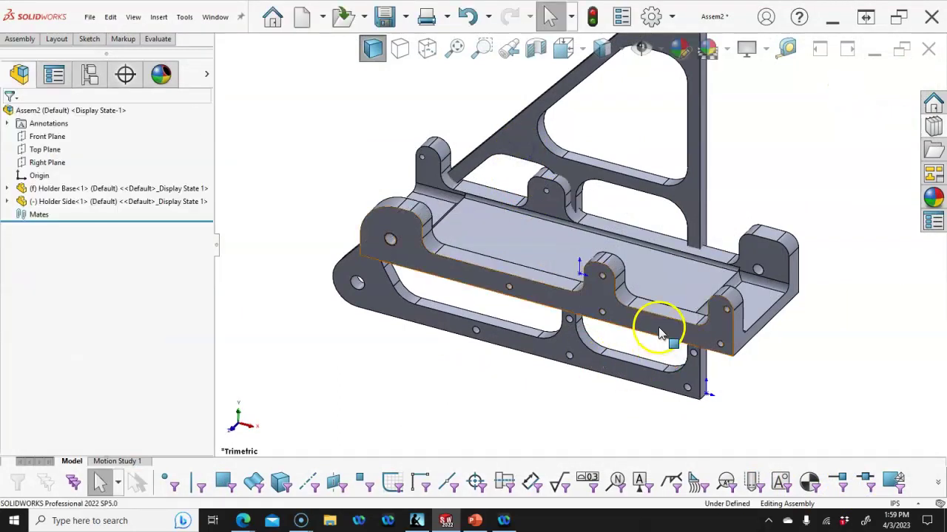
left_click(660, 332)
middle_click_drag(700, 391, 794, 386)
left_click(855, 380, "ctrl")
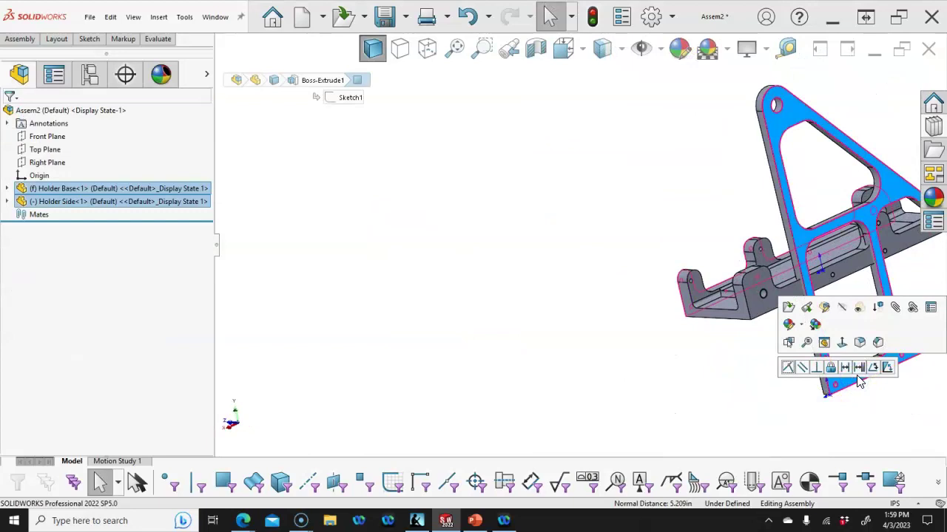
left_click(788, 368)
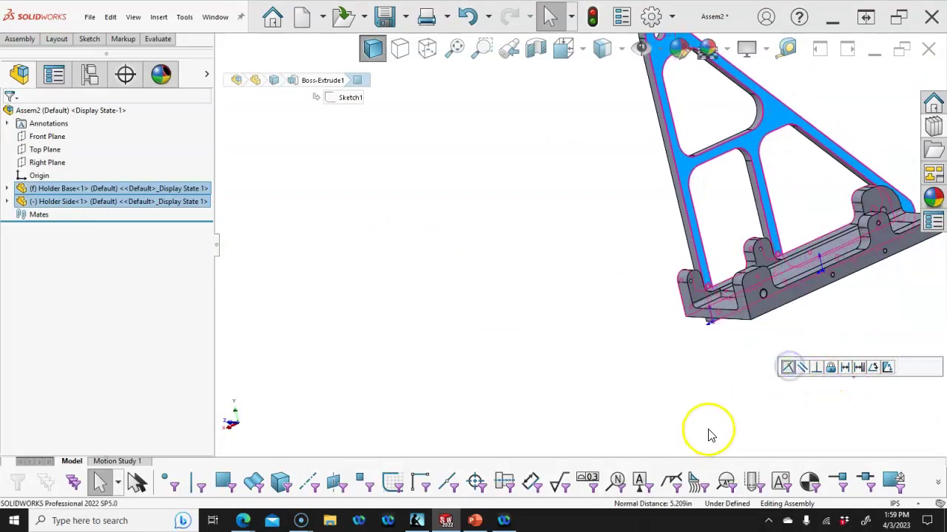
left_click(797, 372)
Mate the Holder Side's end hole concentric with the matching Holder Base hole
middle_click_drag(797, 372, 866, 389)
scroll(641, 333, "down", 6)
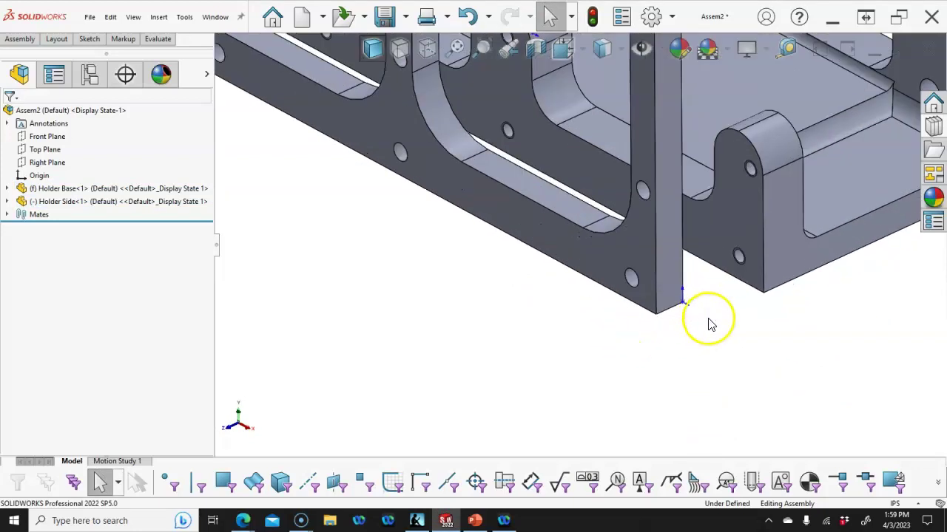
middle_click_drag(709, 325, 514, 271)
scroll(712, 289, "up", 5)
scroll(585, 253, "down", 6)
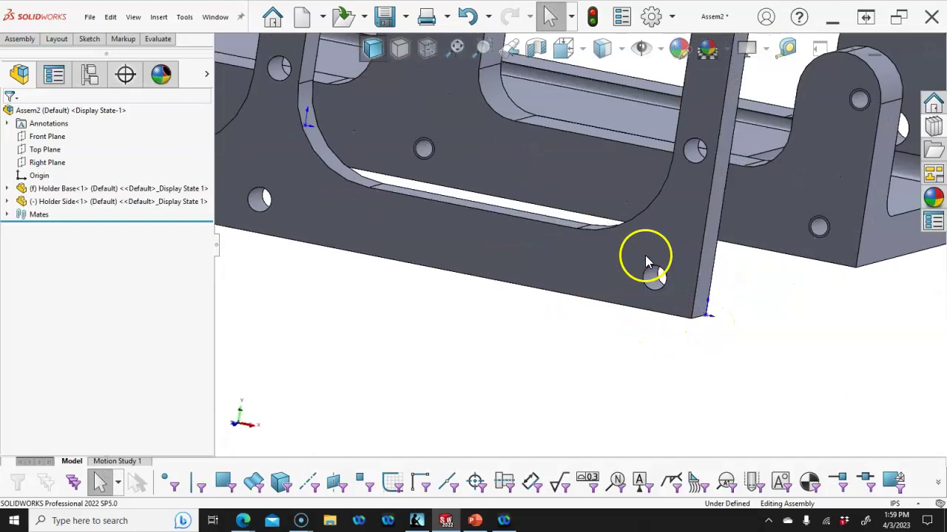
left_click(650, 280)
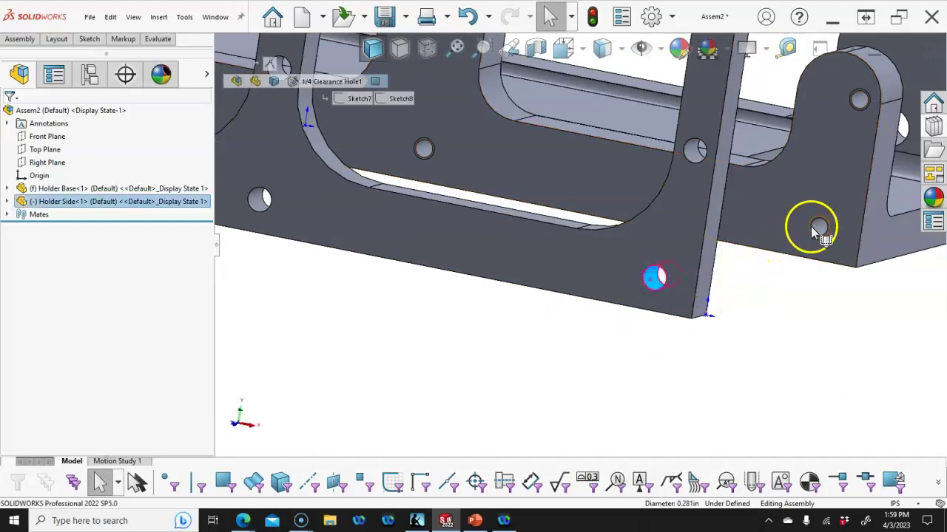
left_click(818, 232, "ctrl")
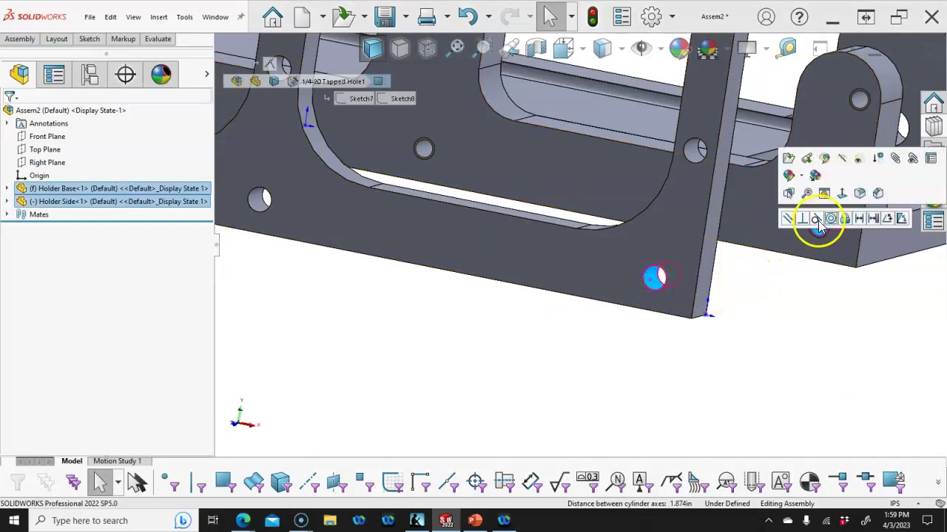
left_click(832, 309)
scroll(832, 303, "up", 4)
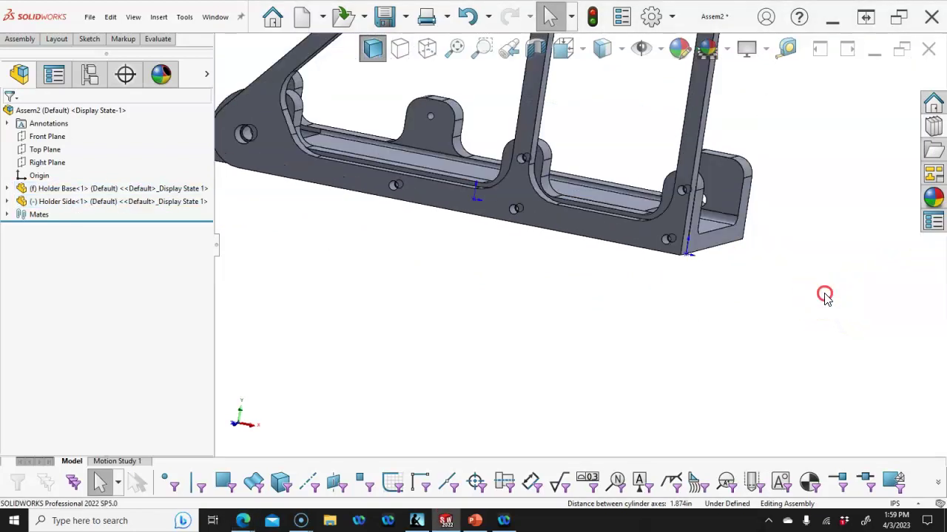
scroll(381, 194, "down", 5)
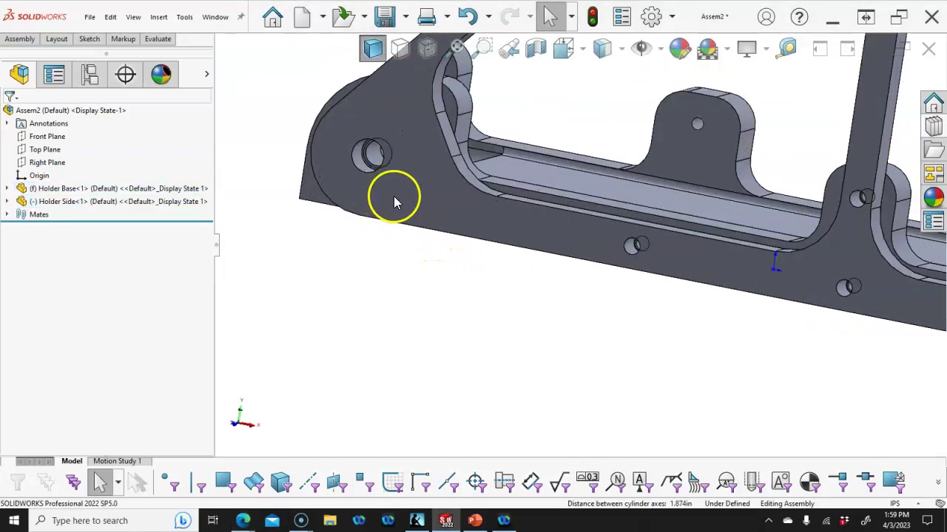
left_click(377, 159)
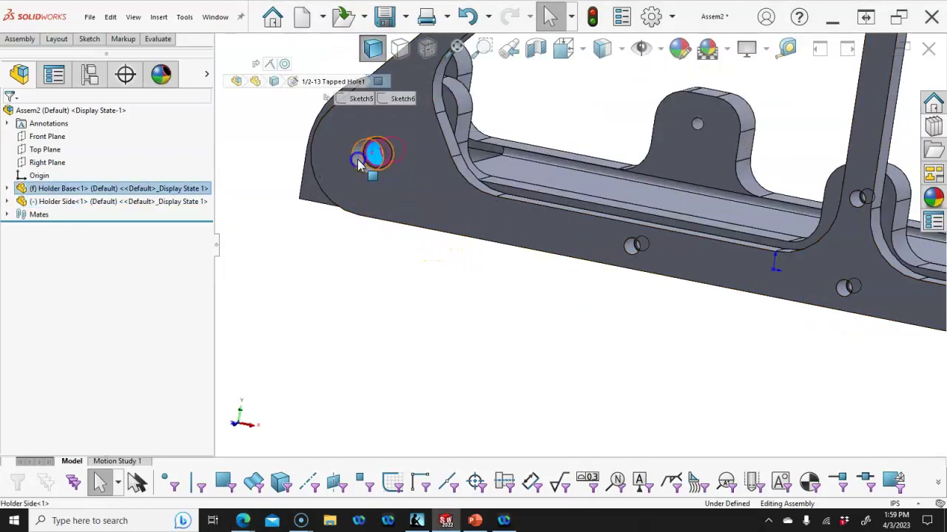
left_click(366, 159, "ctrl")
left_click(423, 151)
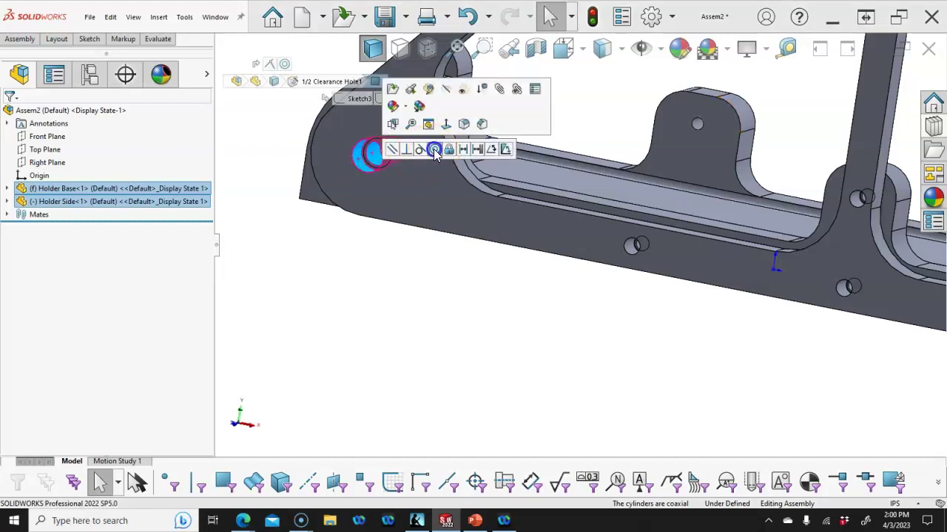
left_click(433, 266)
scroll(433, 258, "up", 3)
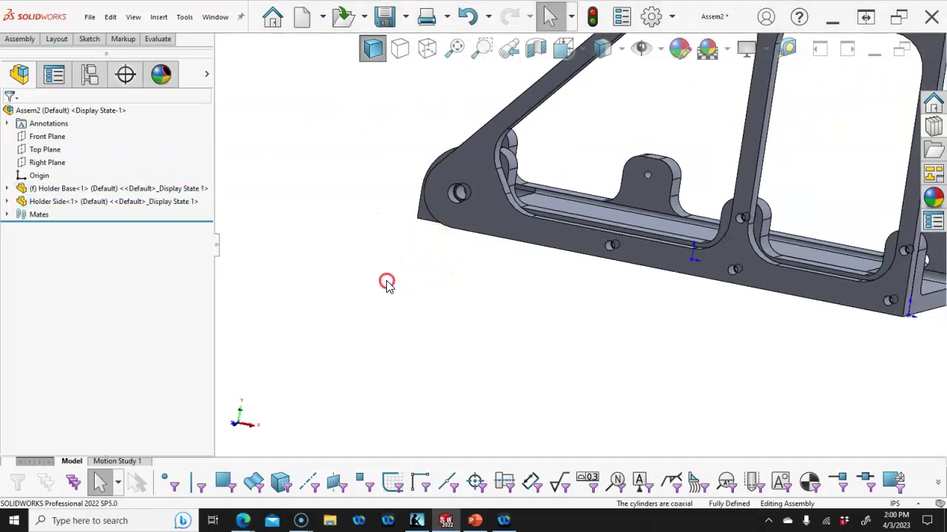
Check the Holder Side and Holder Base mates from an angled and front view
middle_click_drag(386, 284, 624, 291)
key("ctrl+1")
scroll(618, 387, "down", 3)
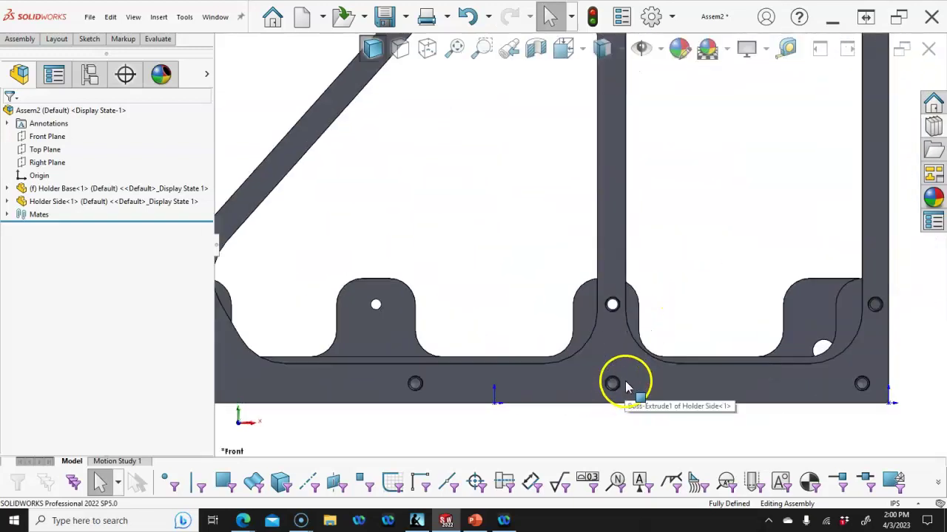
scroll(591, 395, "down", 3)
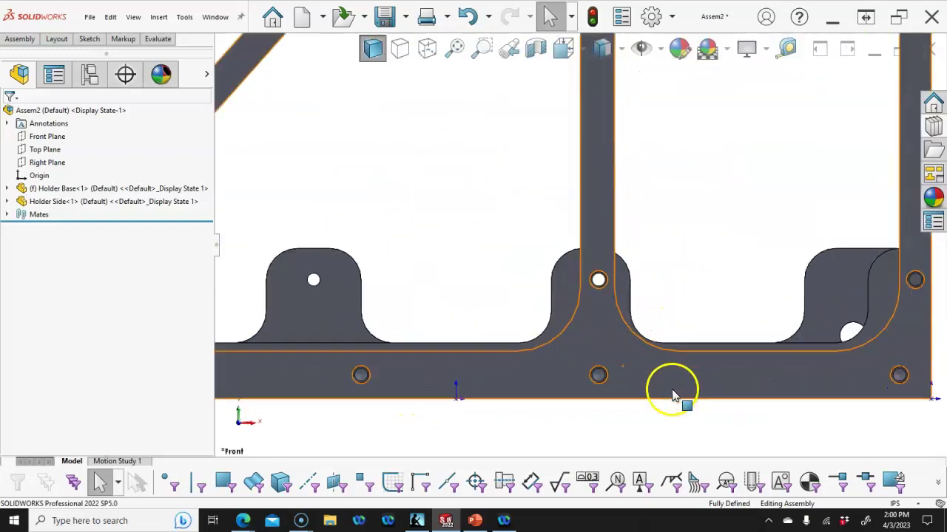
left_click(553, 247)
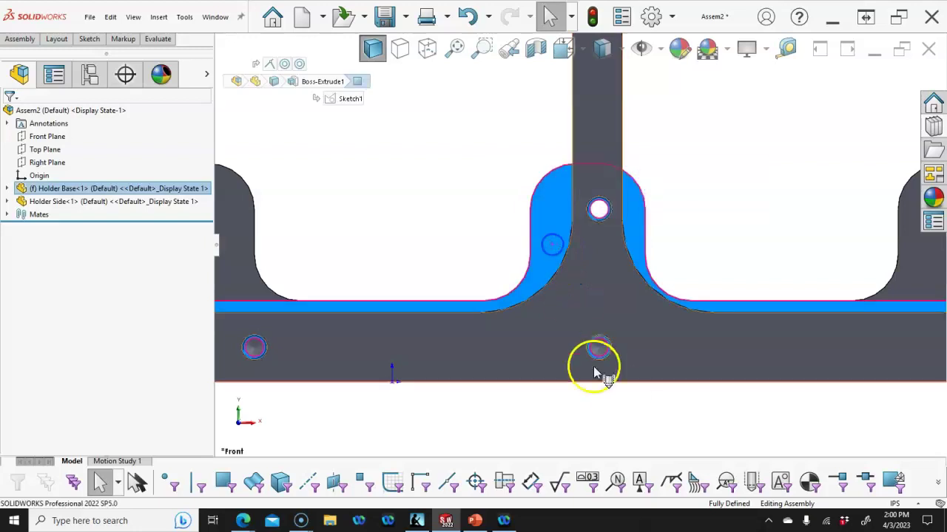
scroll(633, 397, "up", 1)
scroll(637, 392, "up", 2)
Ctrl-drag the Holder Side to create a second copy, Holder Side<2>
mouse_move(638, 385)
middle_mouse_down()
mouse_move(647, 333)
mouse_move(622, 381)
middle_mouse_up()
middle_click_drag(650, 350, 626, 387)
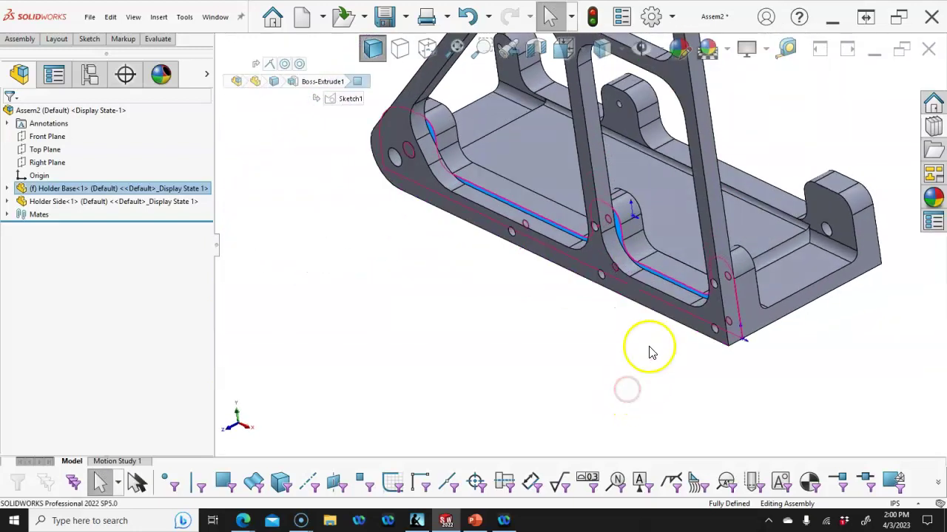
middle_click_drag(649, 348, 646, 313)
left_click(643, 304)
scroll(667, 271, "up", 5)
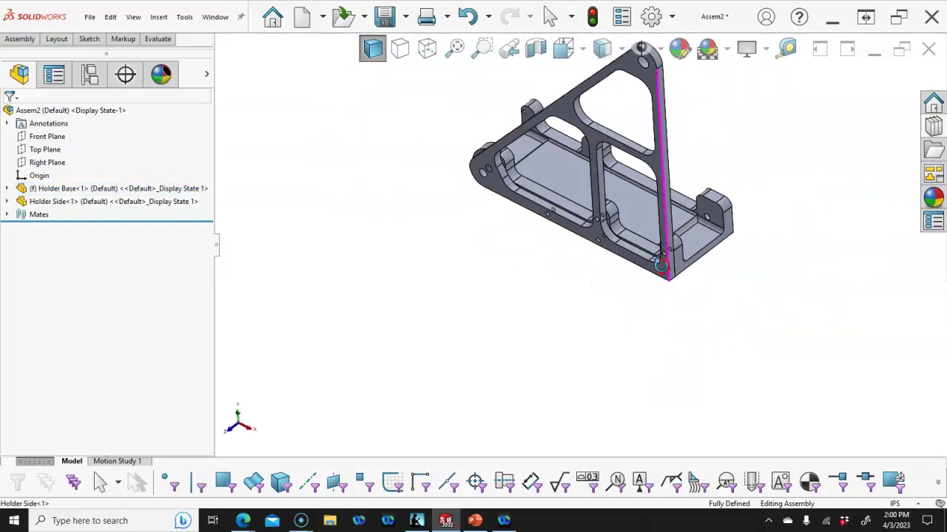
middle_click_drag(668, 271, 599, 166)
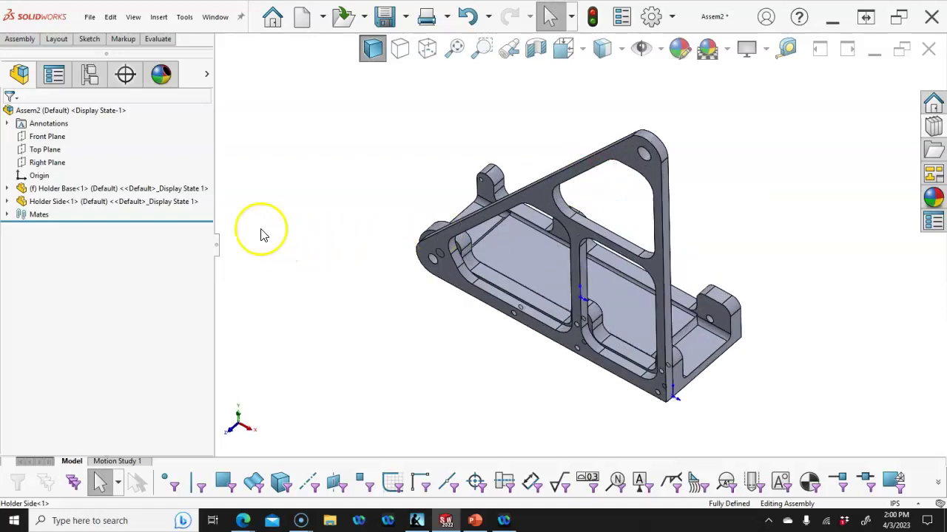
left_click_drag(544, 208, 371, 165)
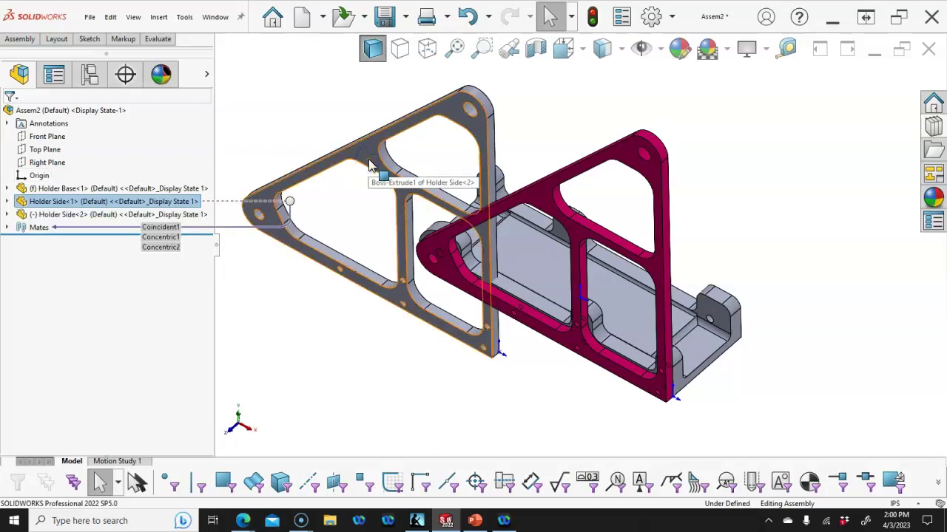
Mate Holder Side<2> coincident with the Holder Base, flipped to stand upright
left_click(328, 238)
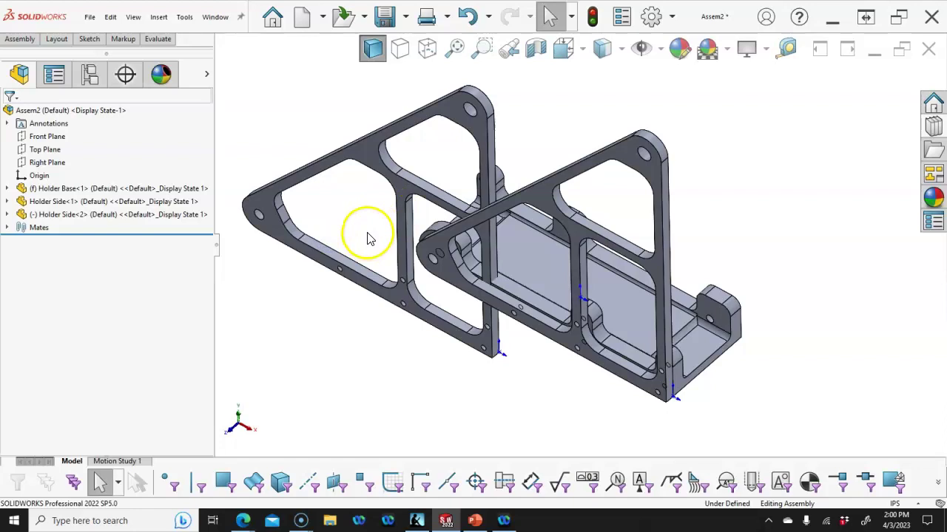
middle_click_drag(374, 238, 377, 209)
left_click(551, 317)
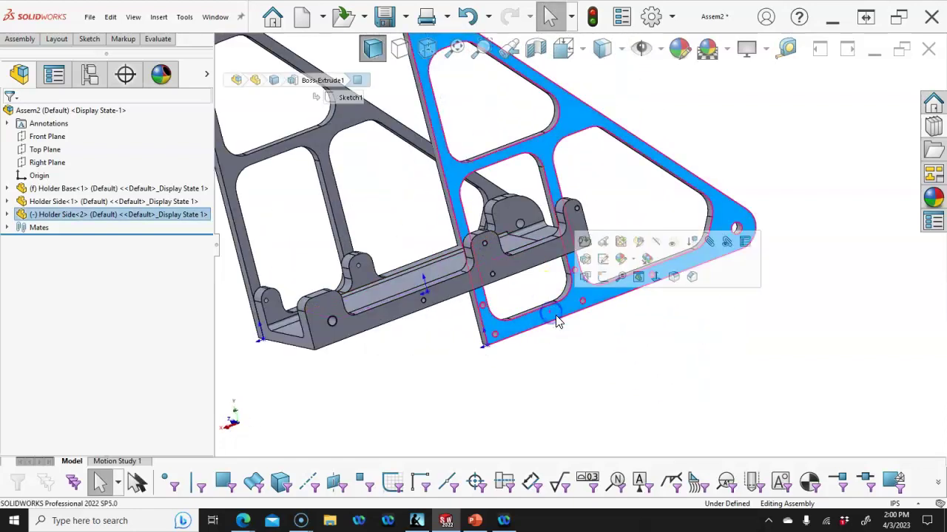
left_click(541, 263, "ctrl")
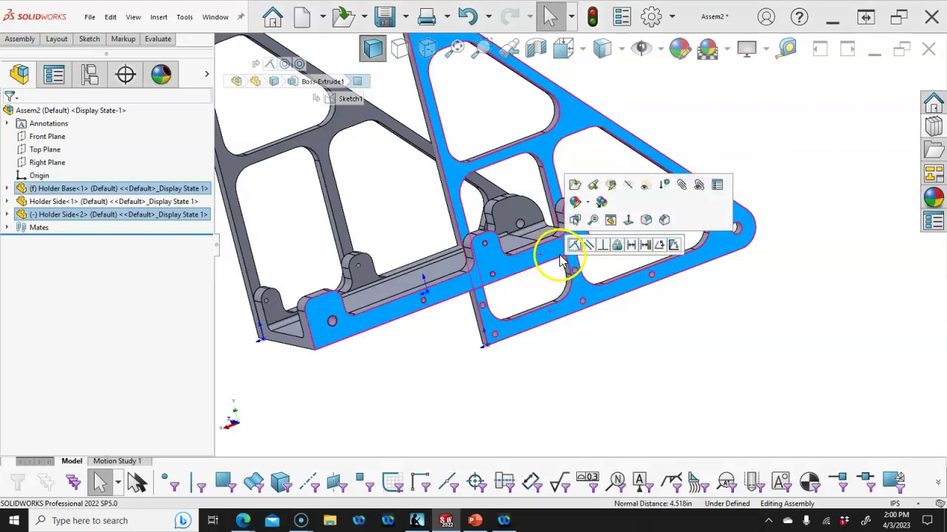
left_click(574, 246)
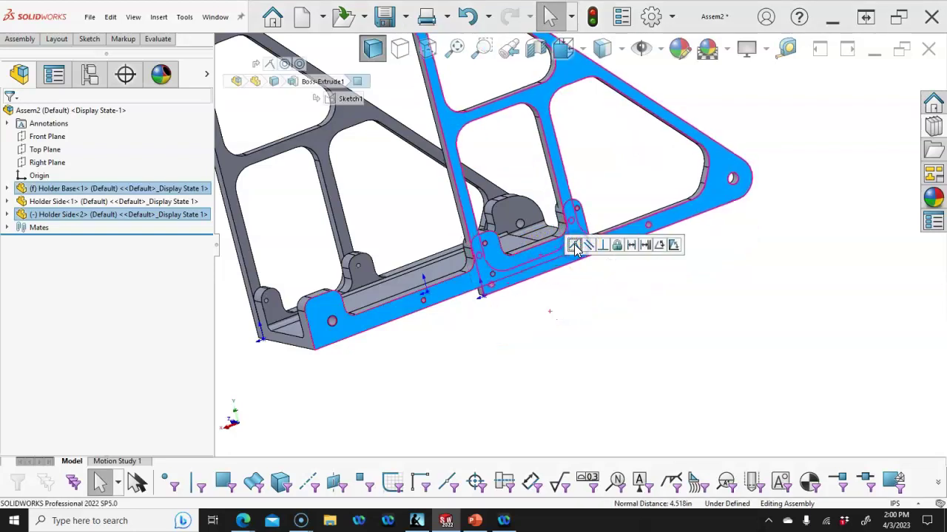
left_click(583, 253)
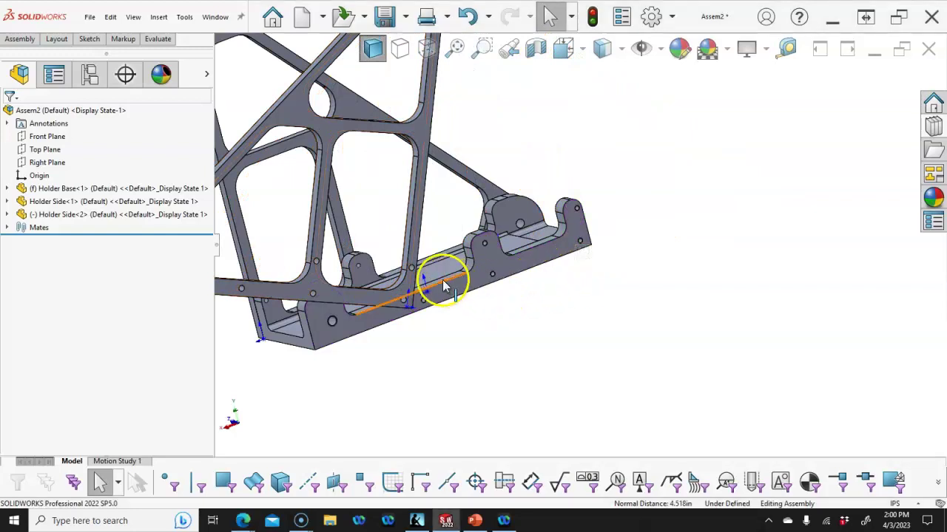
scroll(402, 338, "down", 5)
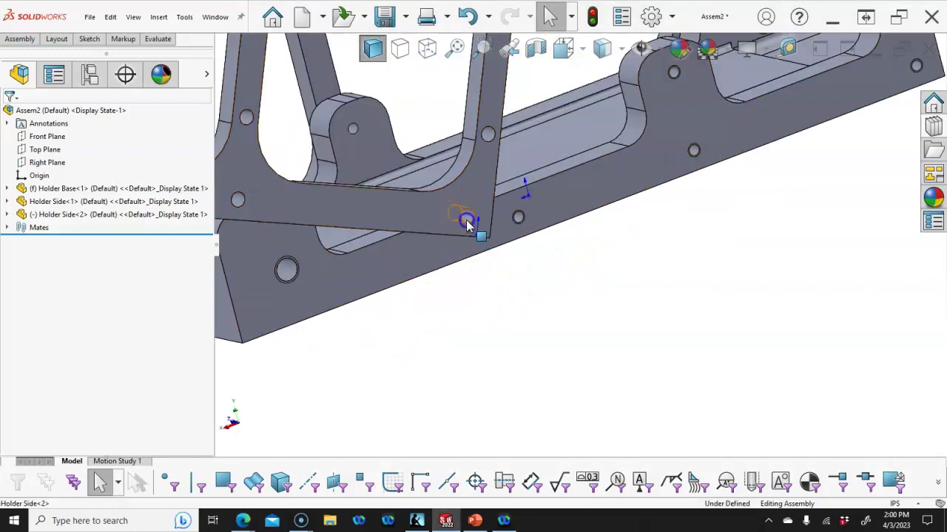
Make Holder Side<2>'s clearance hole concentric with the base's tapped hole
left_click(466, 217)
scroll(682, 182, "up", 5)
scroll(682, 182, "down", 5)
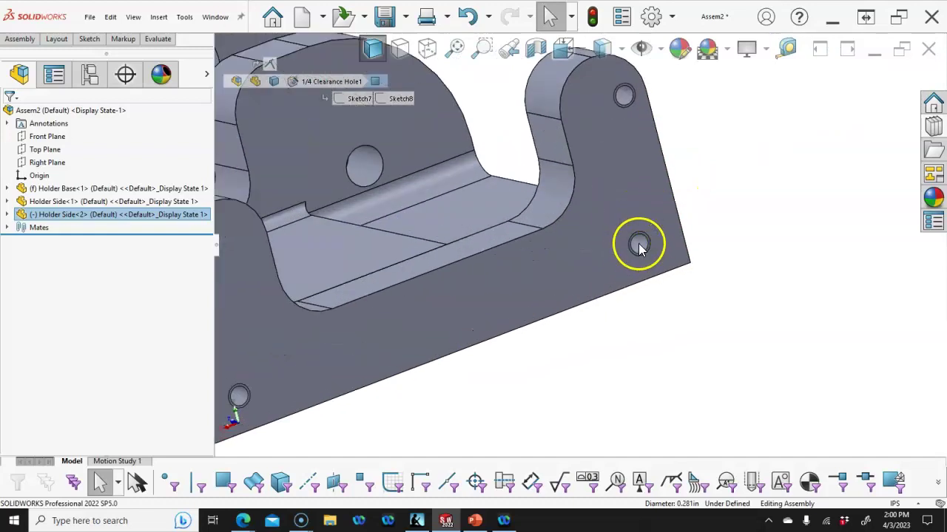
left_click(639, 246, "ctrl")
left_click(713, 234)
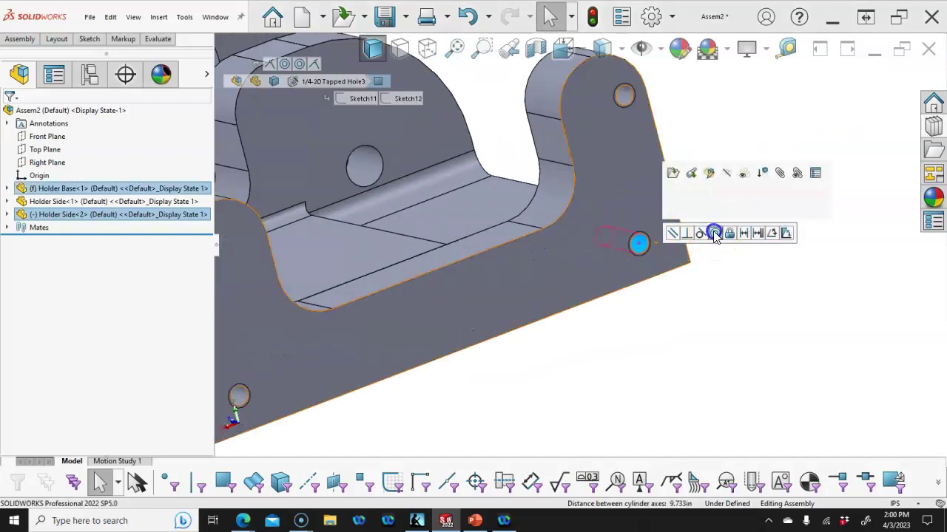
left_click(700, 305)
scroll(666, 295, "up", 3)
Make another Holder Side<2> hole concentric with the matching side plate hole
middle_click_drag(634, 291, 421, 147)
left_click(411, 139)
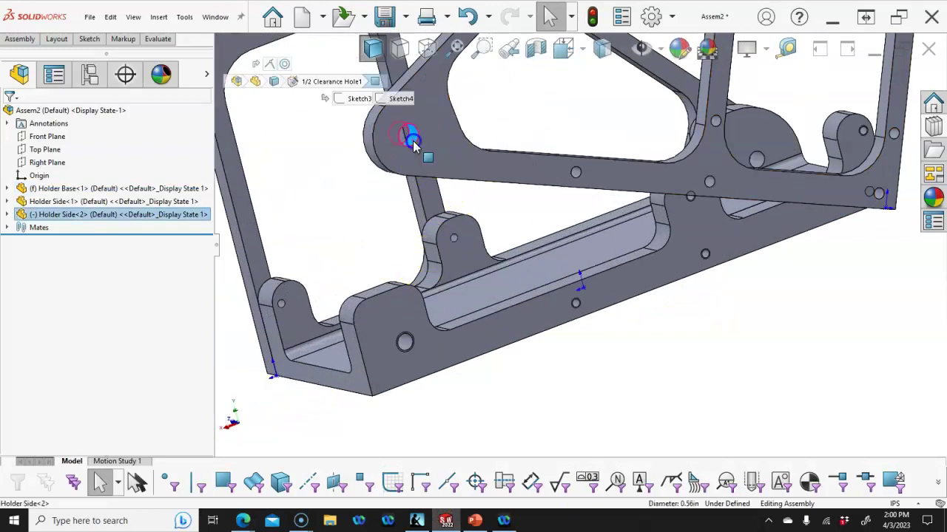
left_click(405, 344, "ctrl")
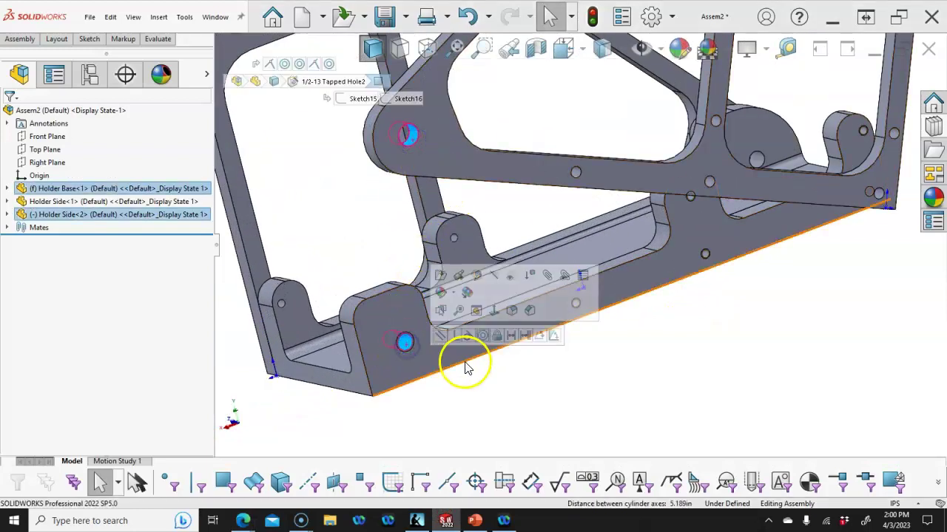
left_click(481, 338)
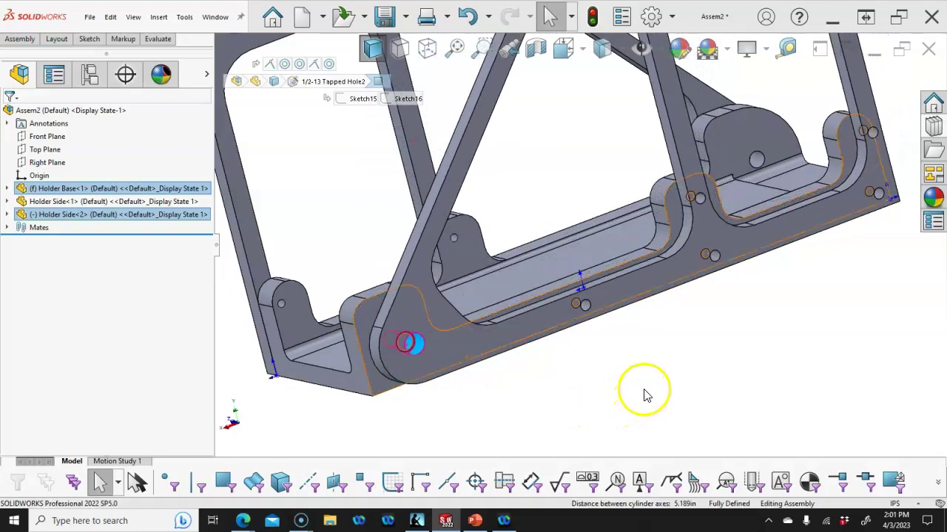
middle_click_drag(648, 371, 730, 355)
Inspect the fully defined holder frame from isometric and several orbited, zoomed angles
left_click(695, 351)
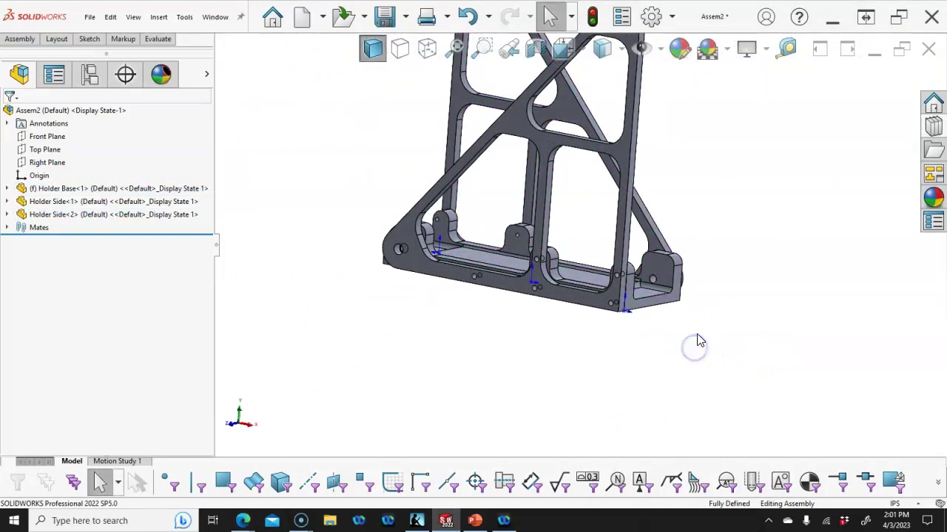
key("ctrl+7")
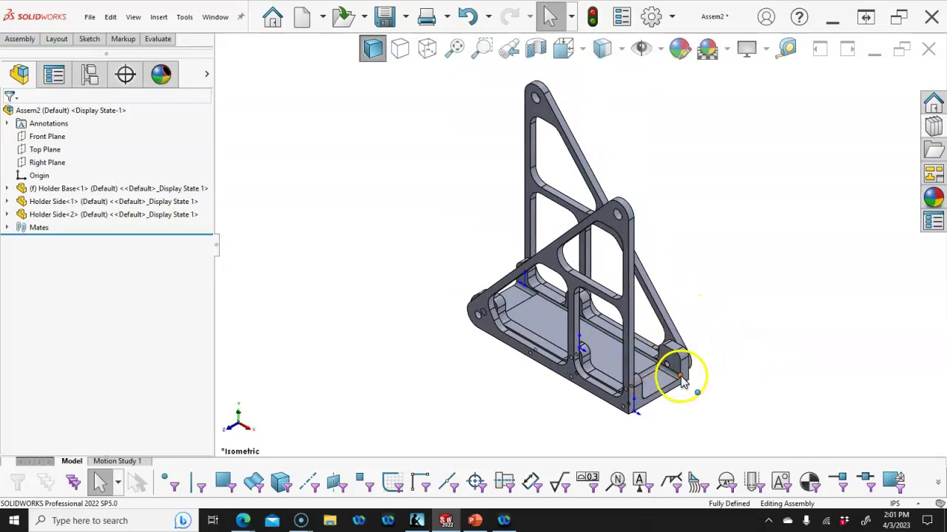
middle_click_drag(606, 303, 701, 420)
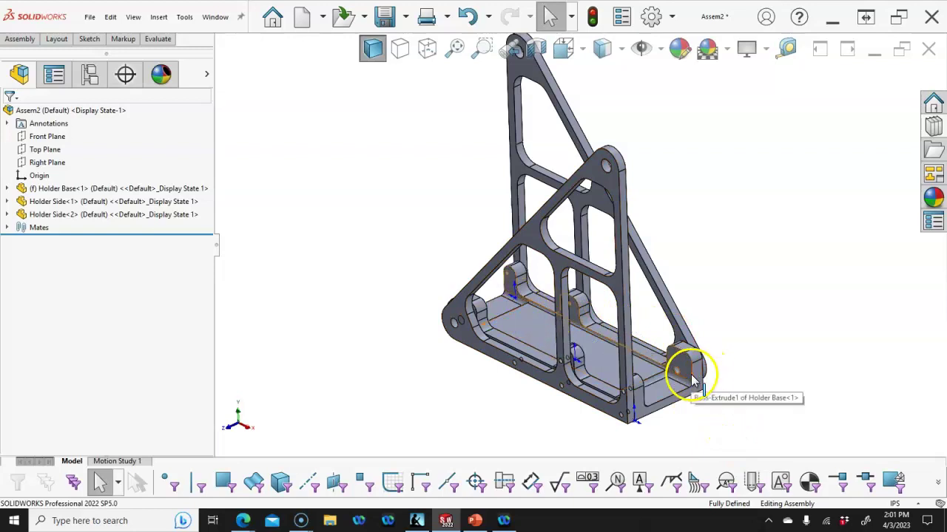
mouse_move(697, 370)
middle_mouse_down()
mouse_move(691, 281)
mouse_move(708, 302)
mouse_move(693, 356)
middle_mouse_up()
scroll(694, 356, "up", 3)
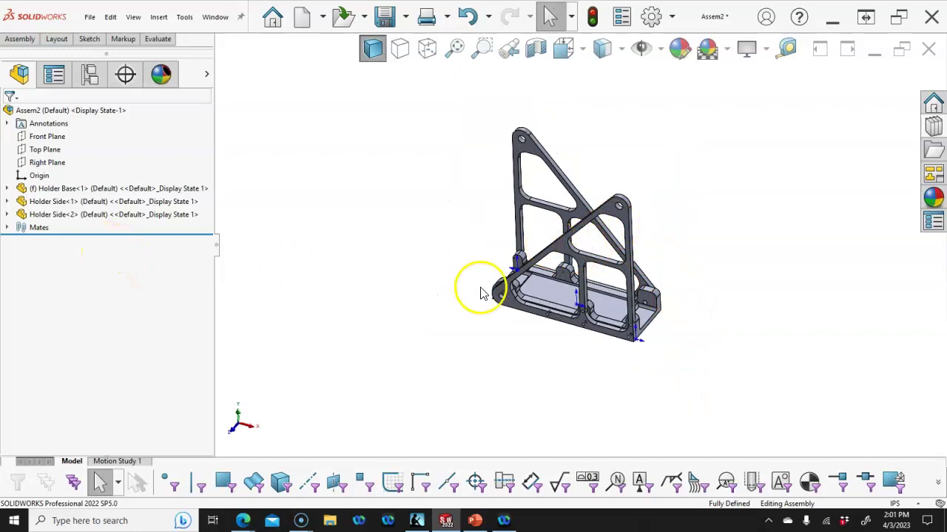
middle_click_drag(481, 291, 473, 309)
scroll(606, 185, "down", 3)
mouse_move(606, 185)
middle_mouse_down()
mouse_move(605, 161)
mouse_move(601, 184)
middle_mouse_up()
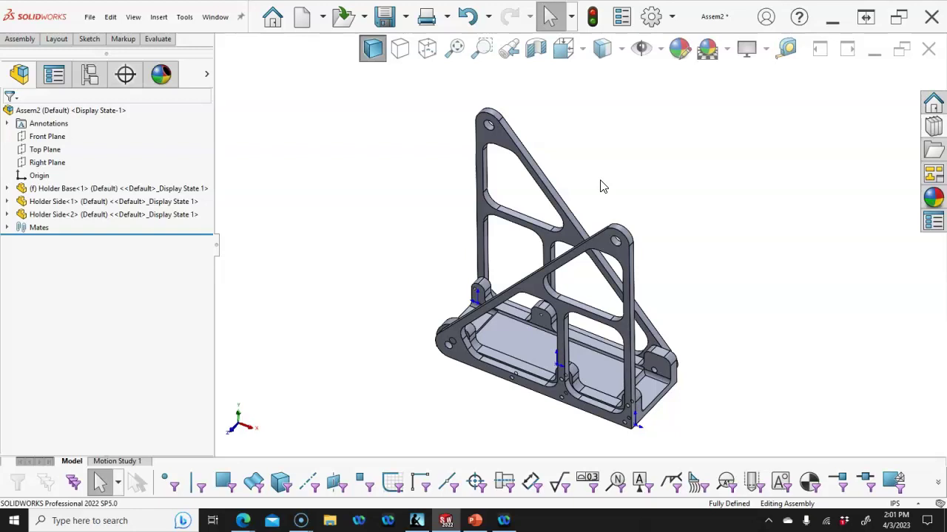
left_click_drag(601, 187, 497, 204)
Bring the textbook PDF window showing page 632's Short Post Assembly over SOLIDWORKS
left_click(20, 40)
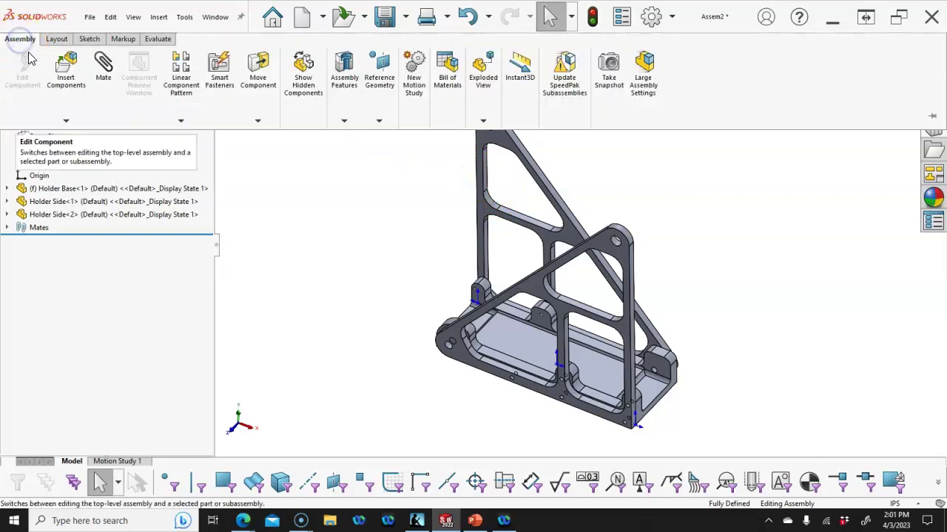
left_click(377, 229)
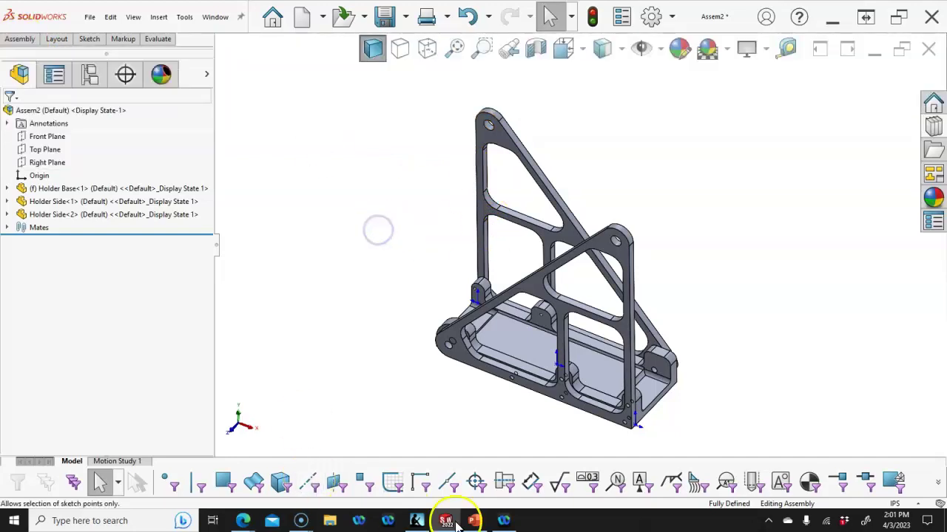
left_click(474, 383)
left_click_drag(945, 84, 476, 29)
Review Figure P9-13 and its parts list on page 627, then minimize the book
scroll(524, 232, "up", 5)
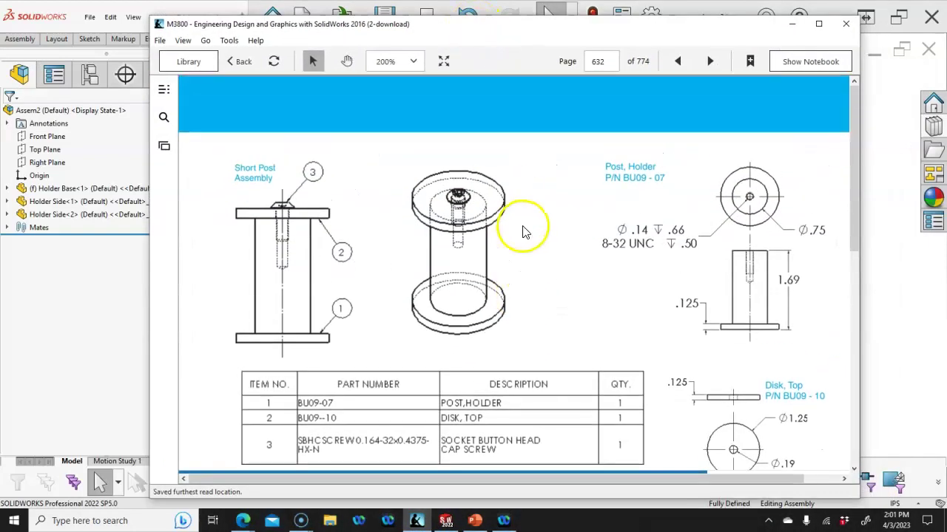
scroll(525, 233, "up", 5)
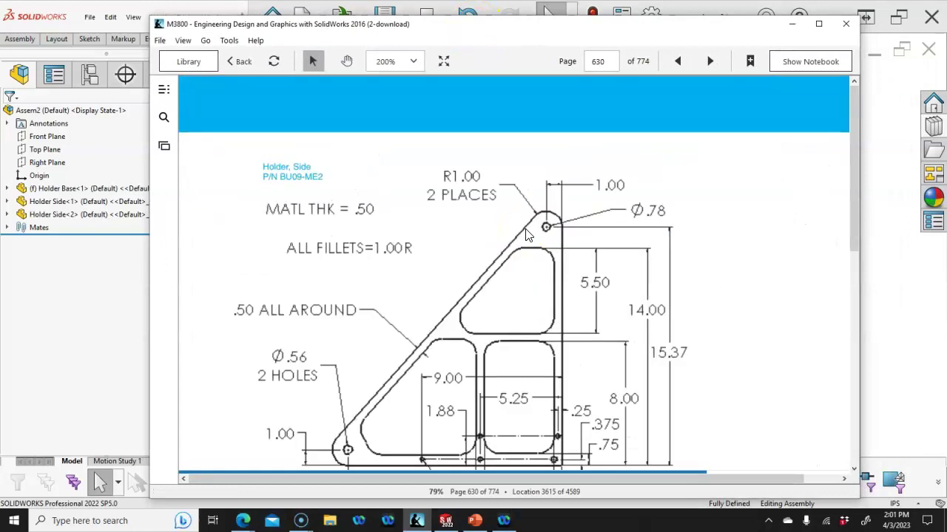
scroll(526, 233, "up", 10)
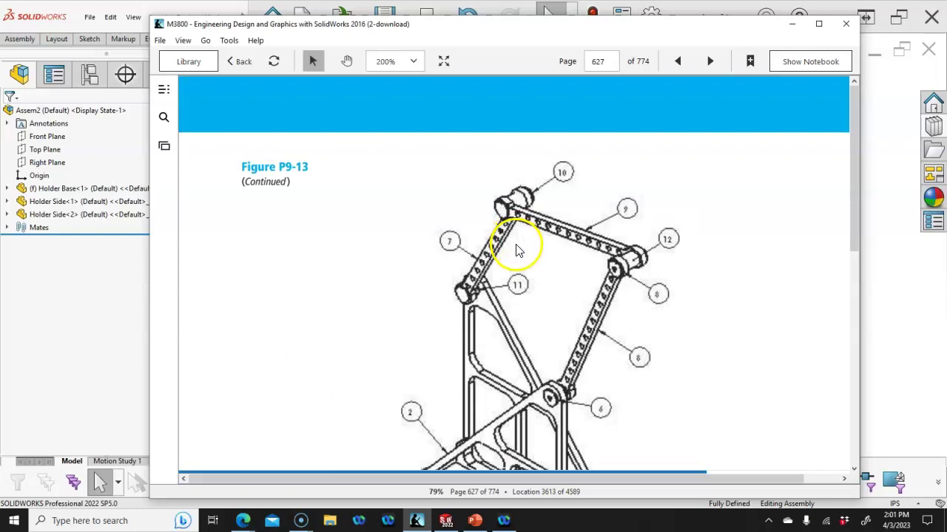
scroll(519, 255, "down", 2)
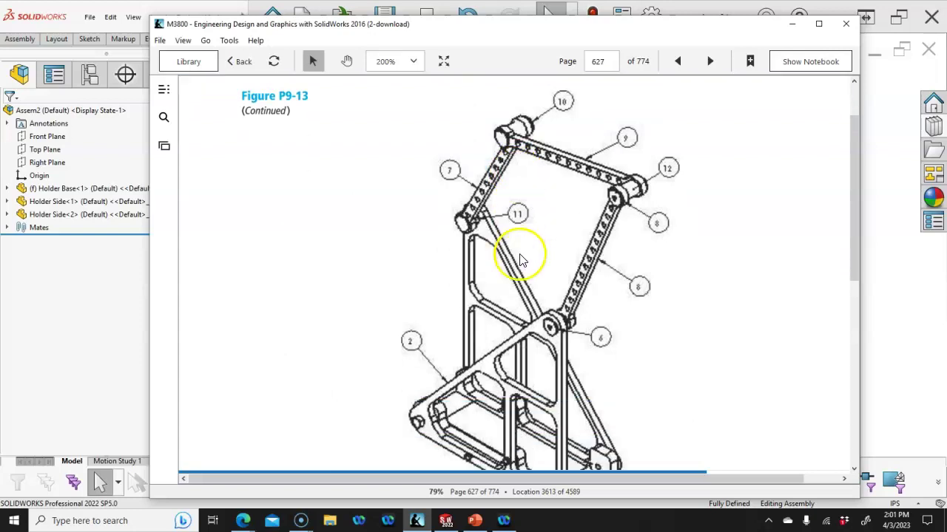
scroll(520, 259, "down", 1)
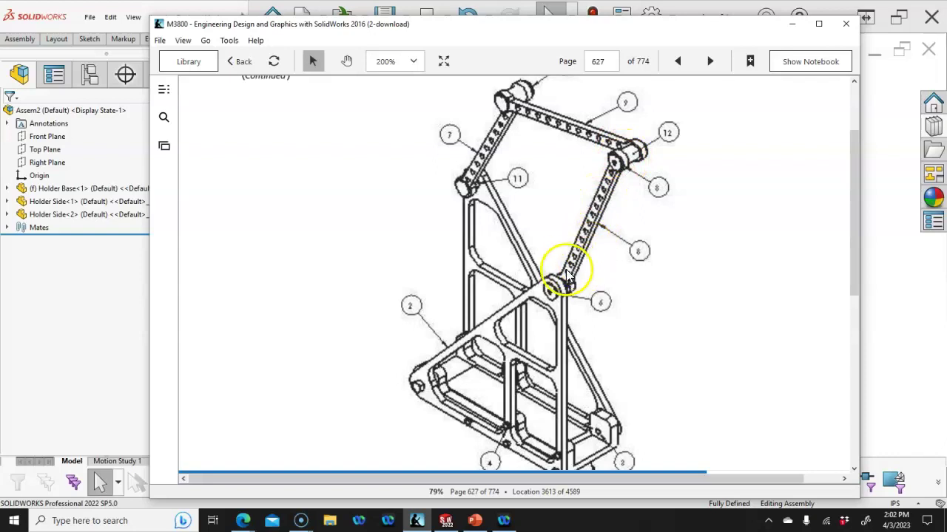
scroll(551, 313, "down", 1)
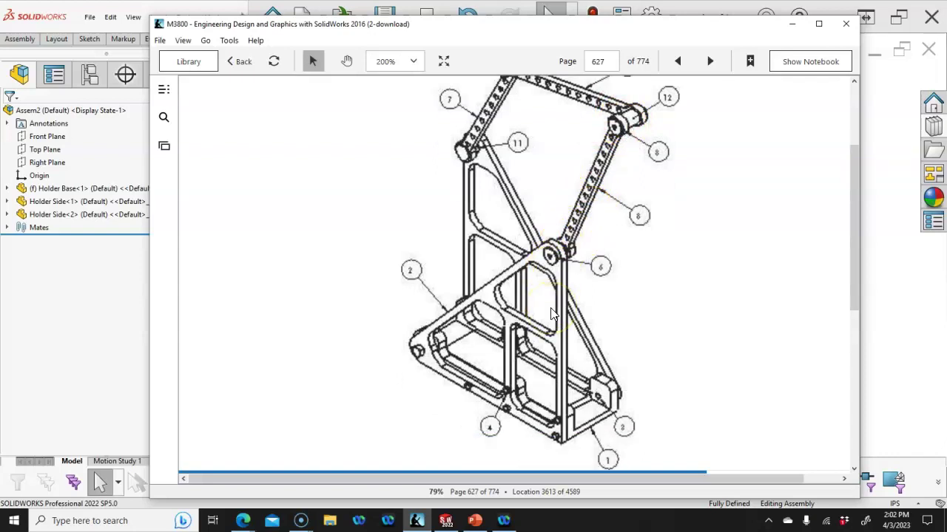
scroll(550, 244, "up", 1)
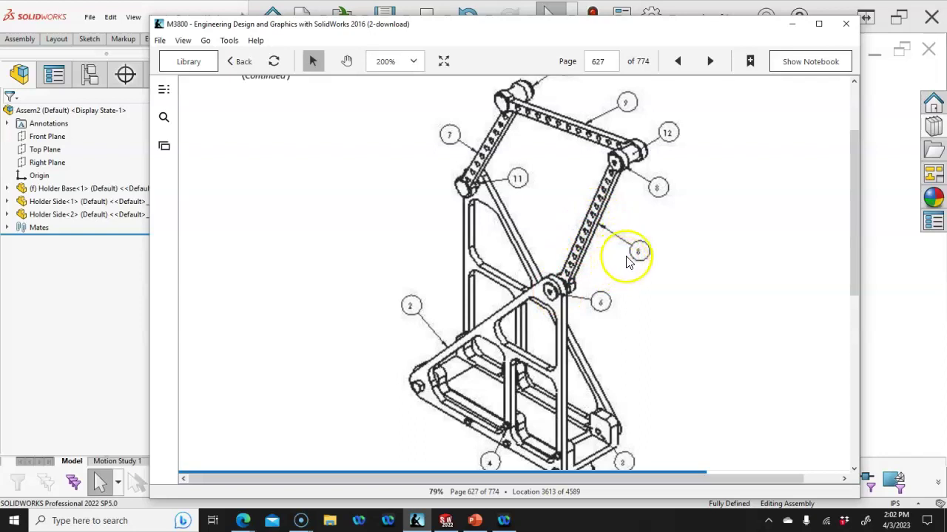
scroll(634, 264, "down", 6)
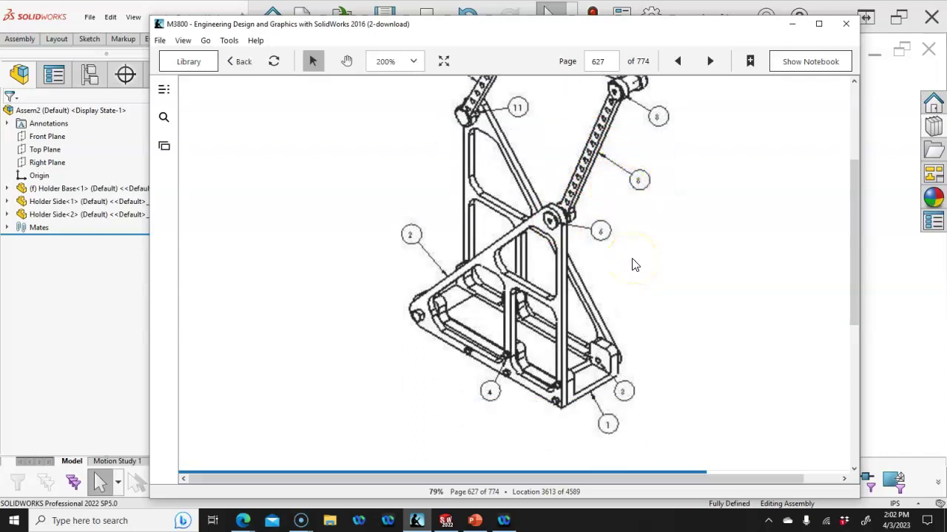
scroll(634, 265, "down", 1)
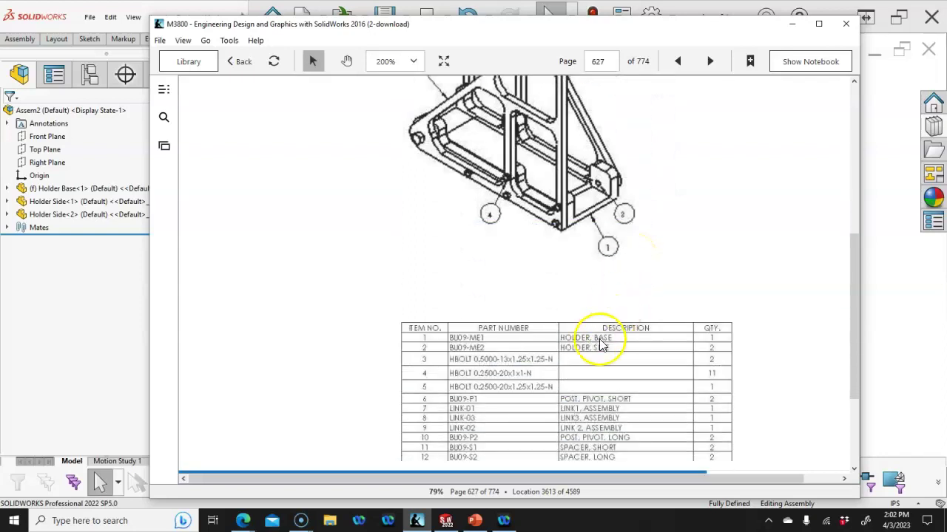
scroll(581, 357, "up", 9)
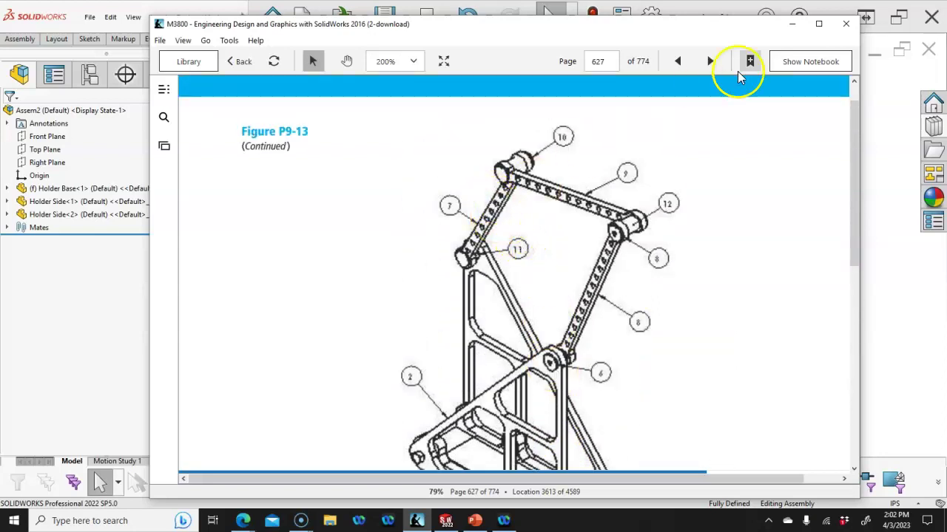
left_click(794, 28)
Insert Post Holder.SLDASM in its Post Holder Short configuration at the holder side's top hole
middle_click_drag(598, 249, 522, 239)
scroll(570, 135, "down", 5)
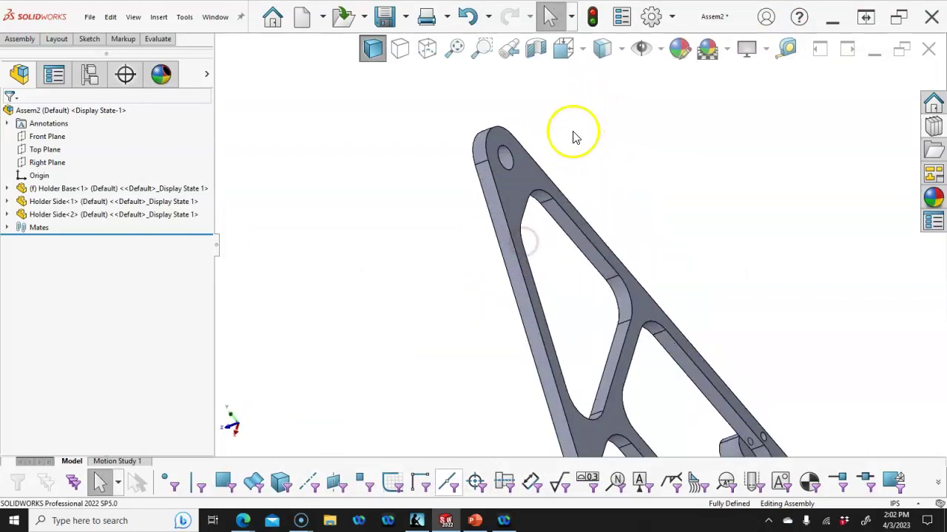
left_click(159, 16)
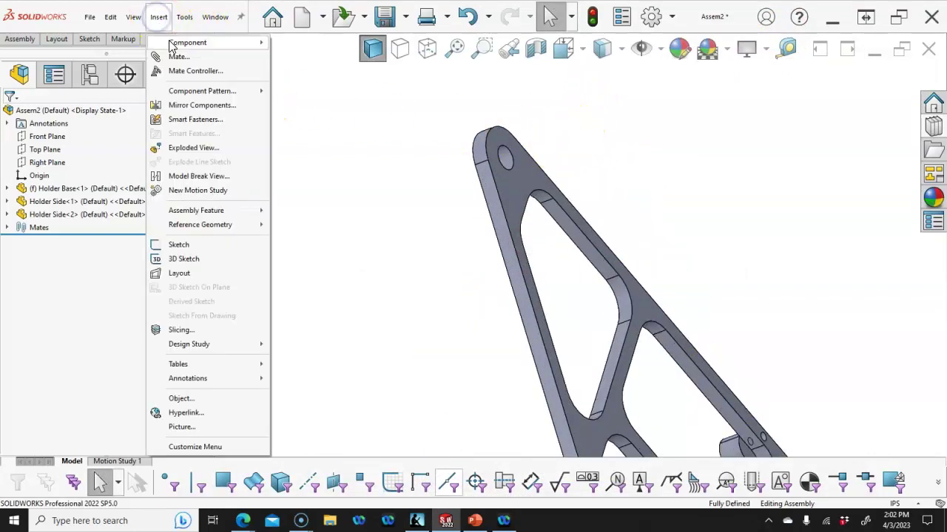
mouse_move(221, 42)
left_click(318, 42)
left_click(103, 250)
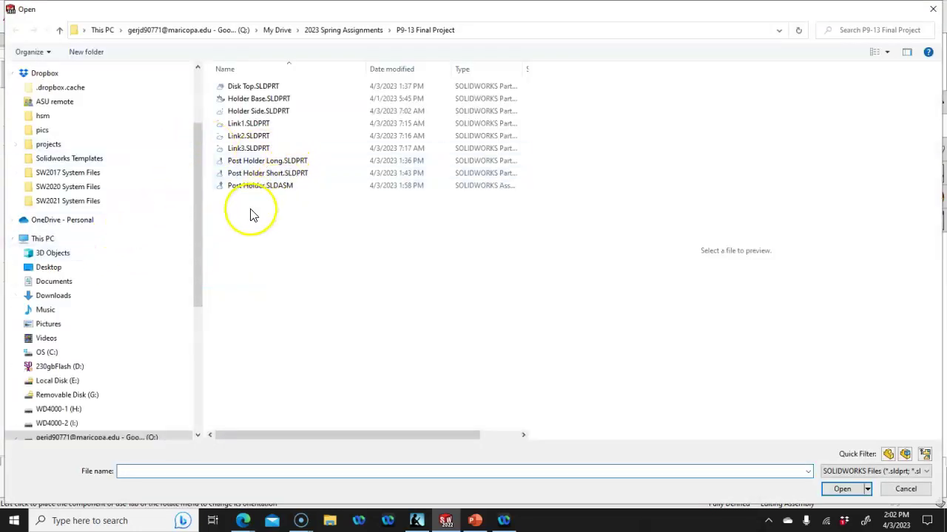
left_click(257, 190)
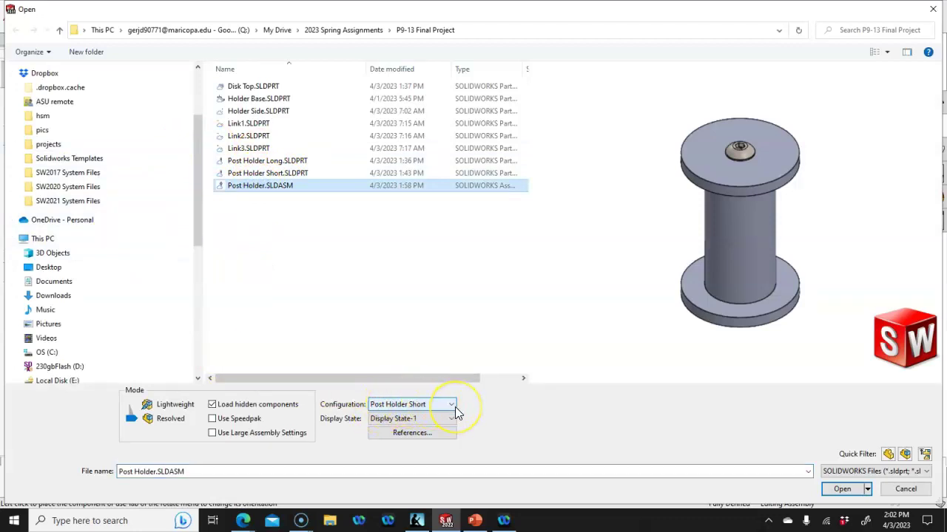
left_click(828, 490)
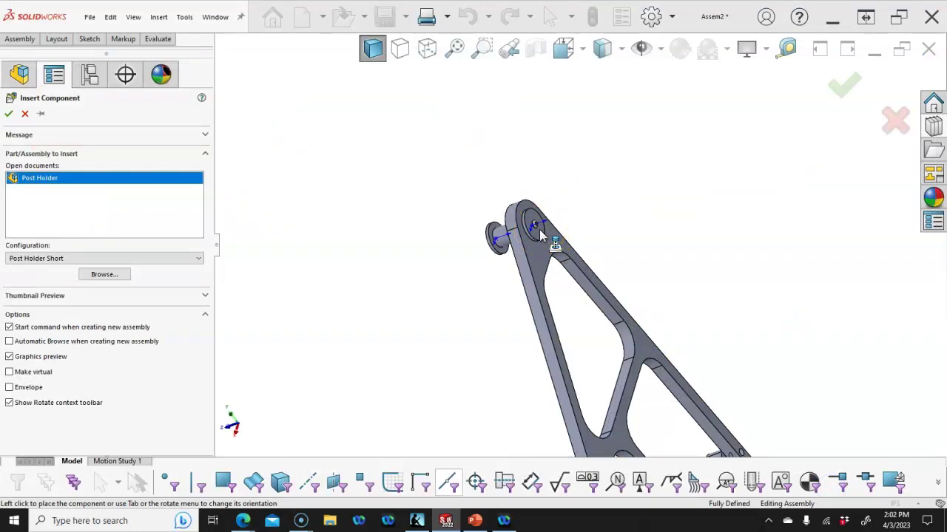
left_click(547, 222)
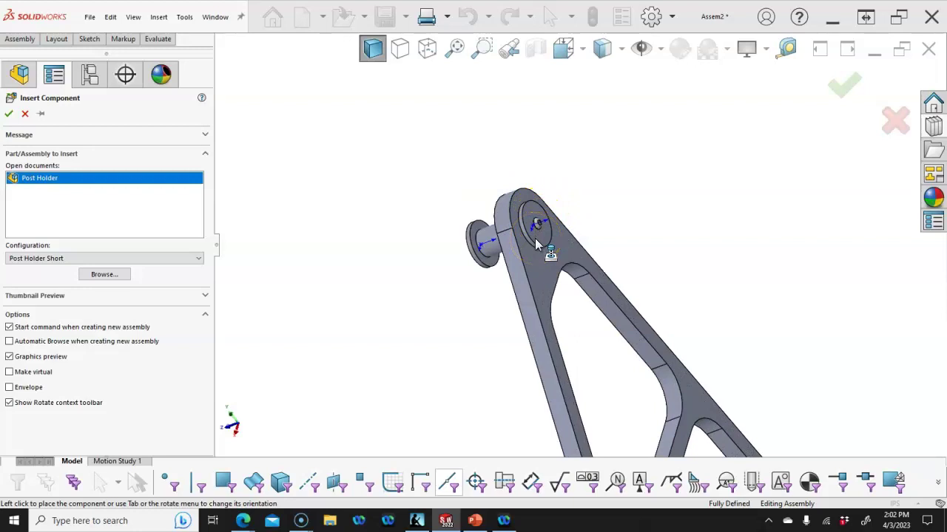
left_click(534, 238)
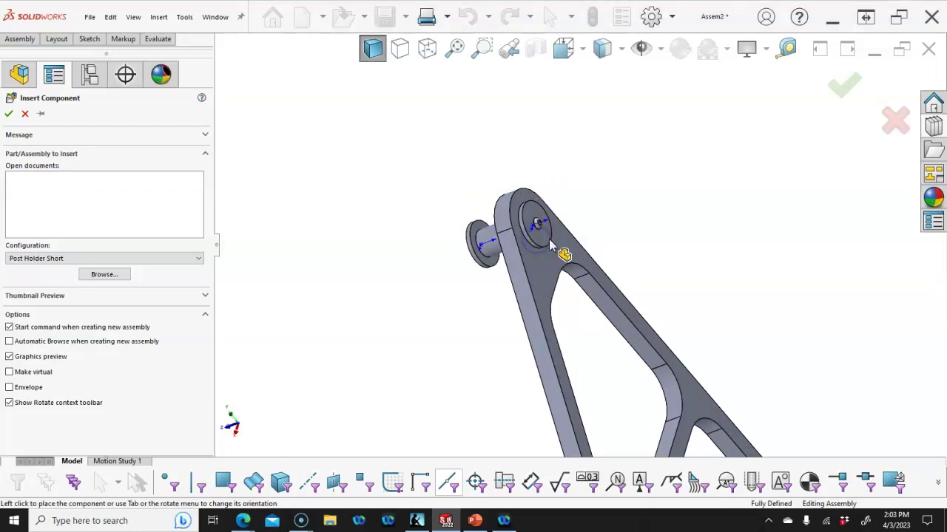
Lock rotation on Post Holder<1>'s Concentric51 mate so the post holder is fully defined
left_click(7, 228)
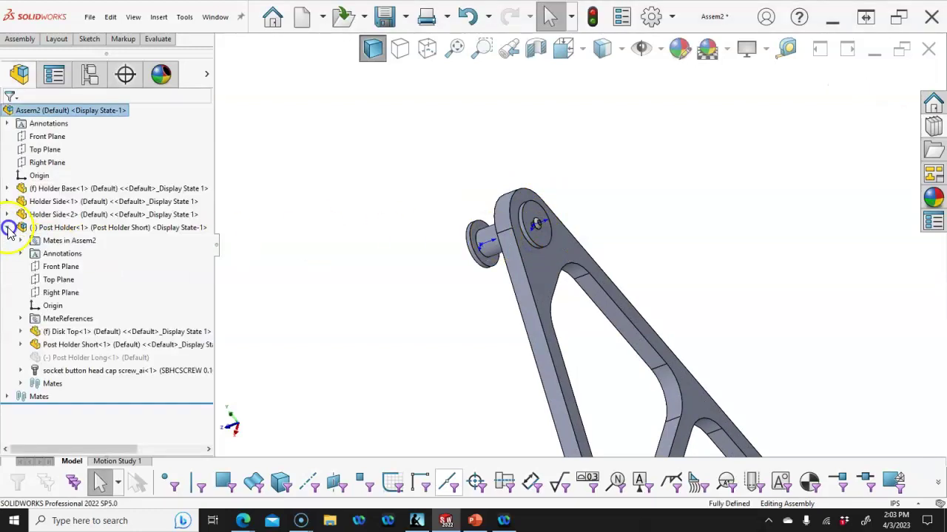
left_click(21, 241)
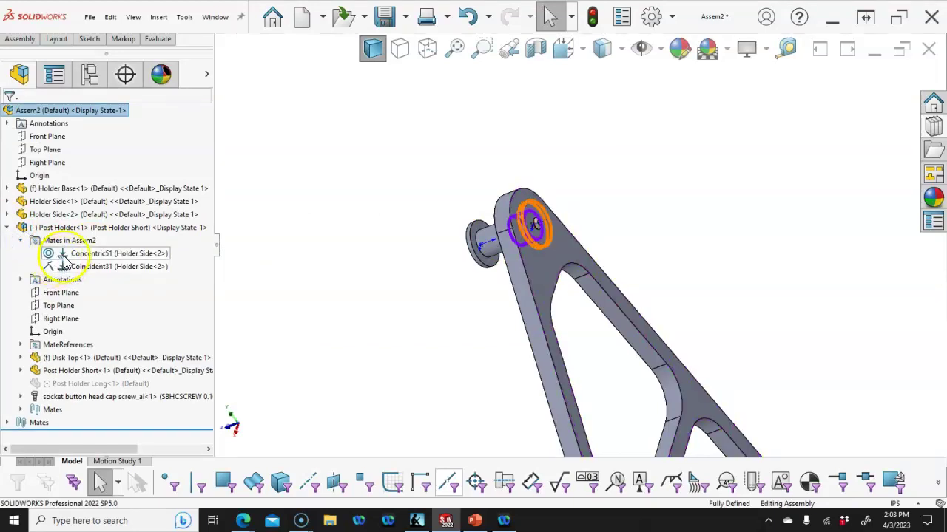
left_click_drag(71, 240, 213, 240)
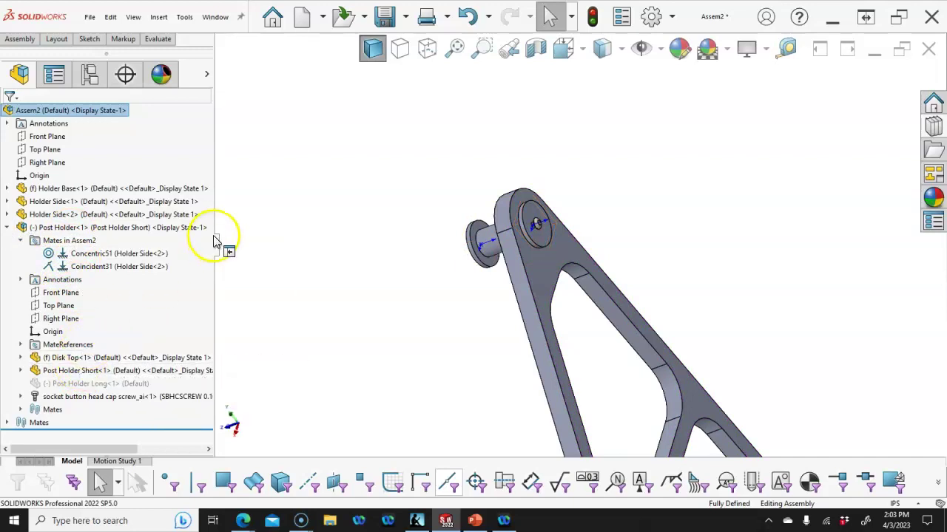
right_click(108, 255)
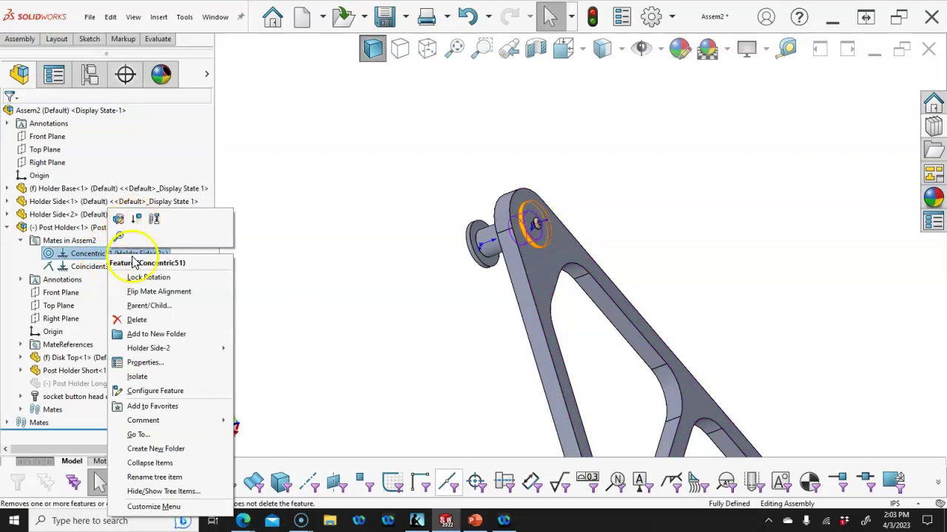
left_click(140, 278)
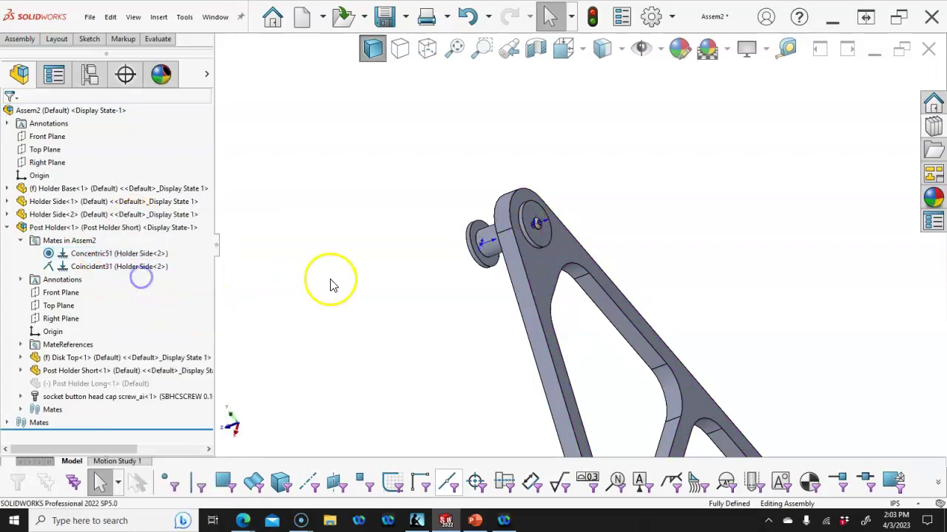
middle_click_drag(330, 277, 416, 205)
middle_click_drag(498, 271, 553, 320)
scroll(693, 348, "down", 4)
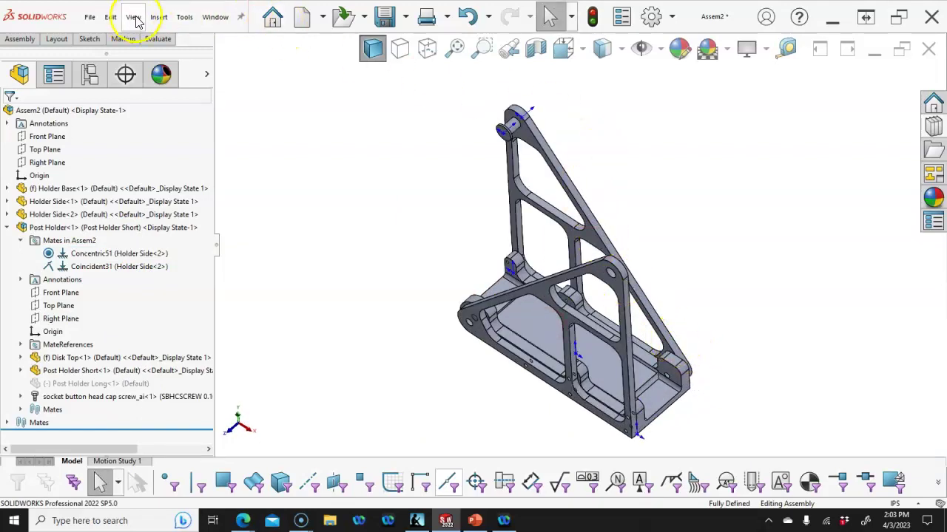
Insert Link1.SLDPRT beside the holder frame, then orbit and zoom to view it
key("s")
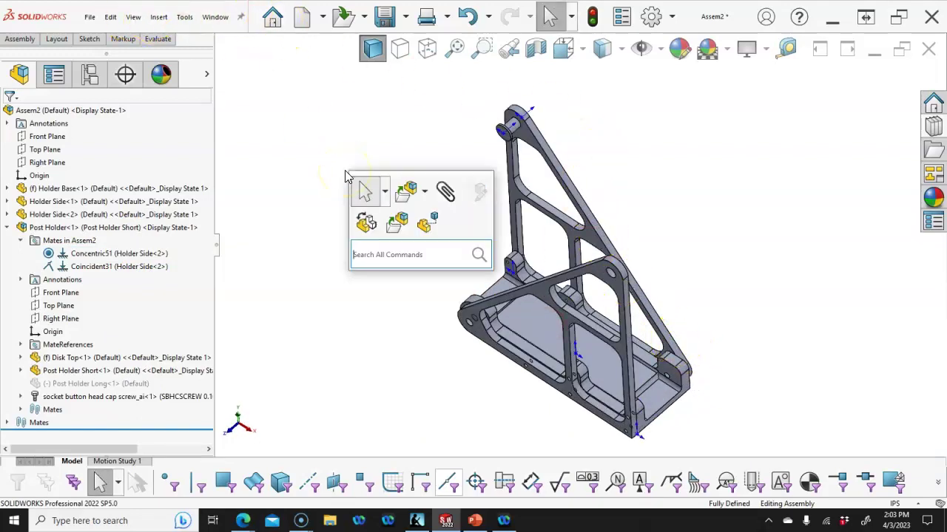
left_click(407, 192)
left_click(119, 250)
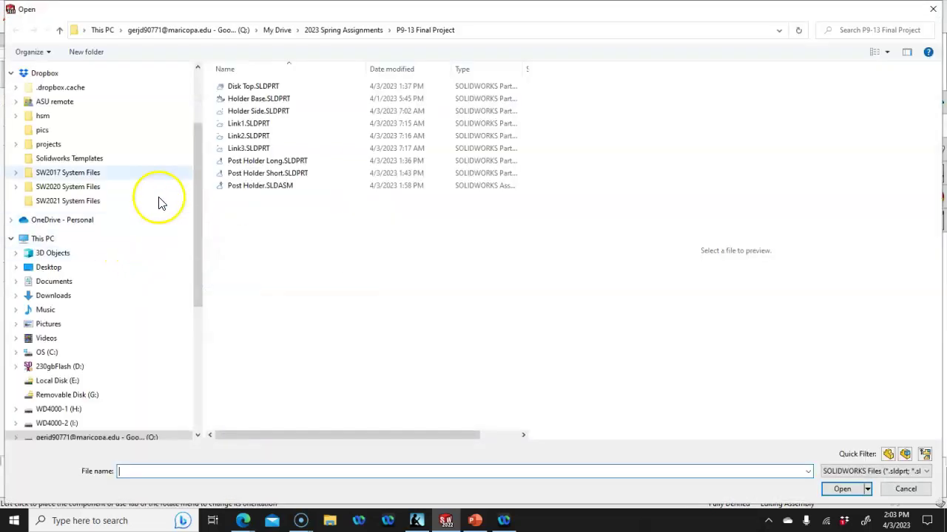
left_click(244, 124)
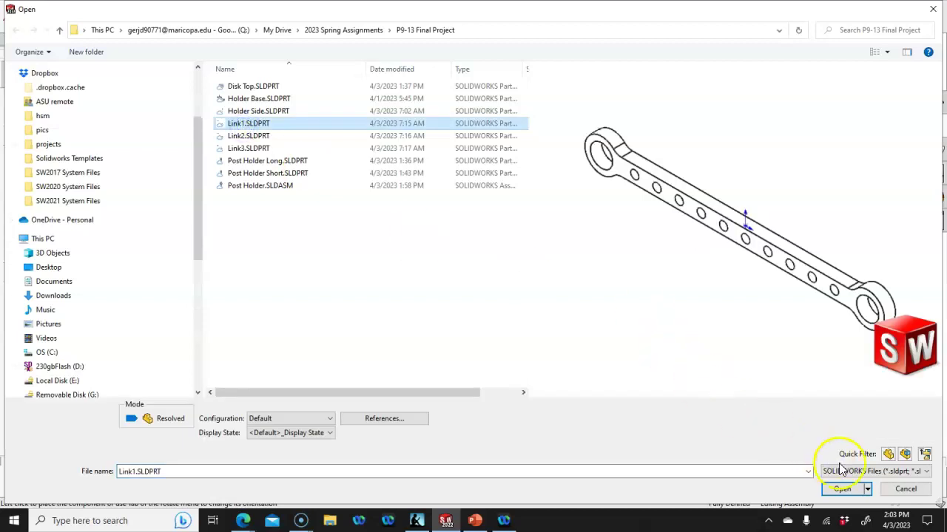
left_click(841, 490)
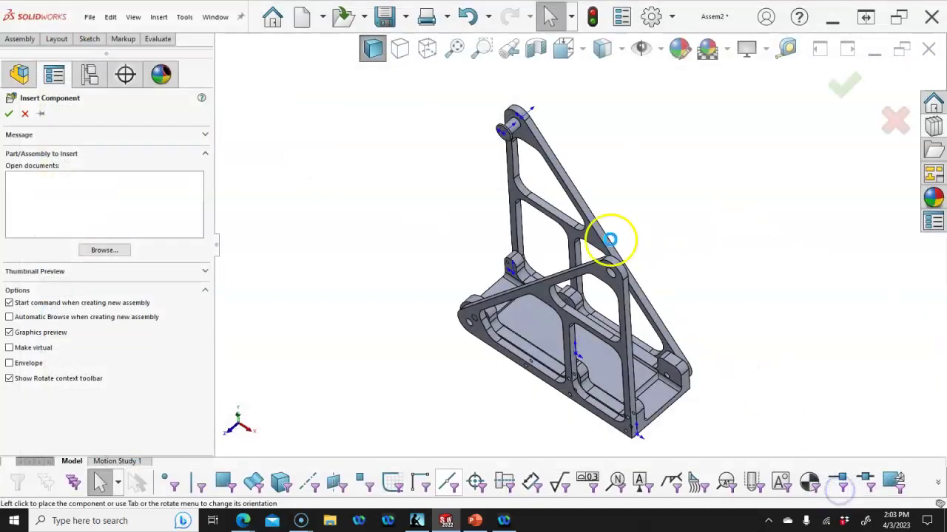
left_click(432, 168)
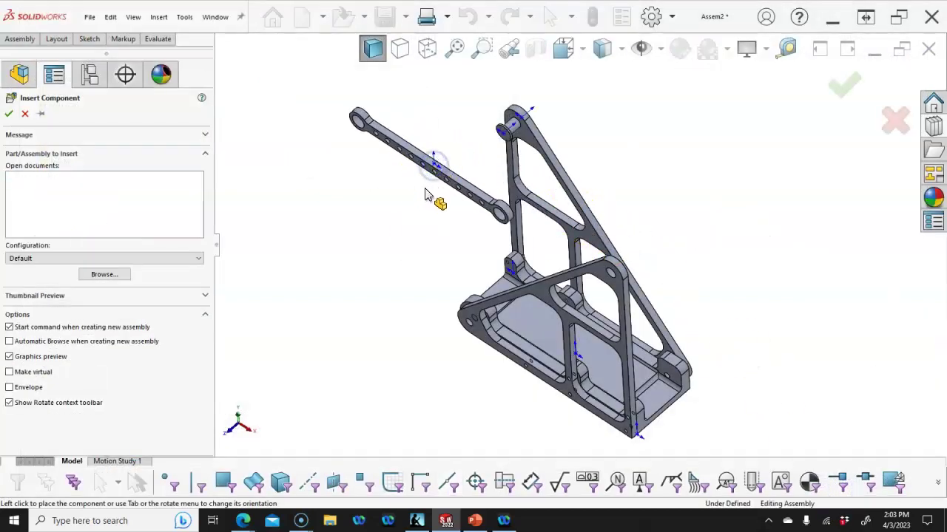
left_click(662, 58)
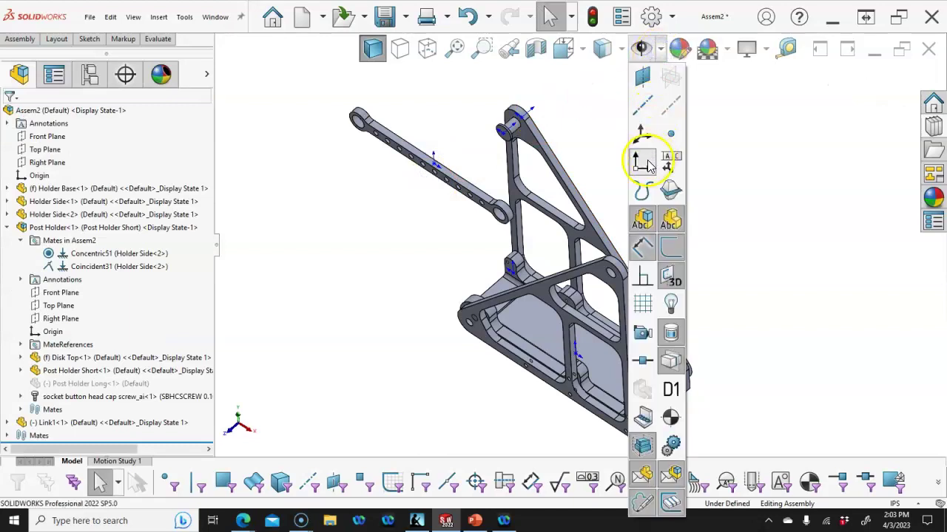
middle_click_drag(501, 155, 686, 291)
left_click(528, 240)
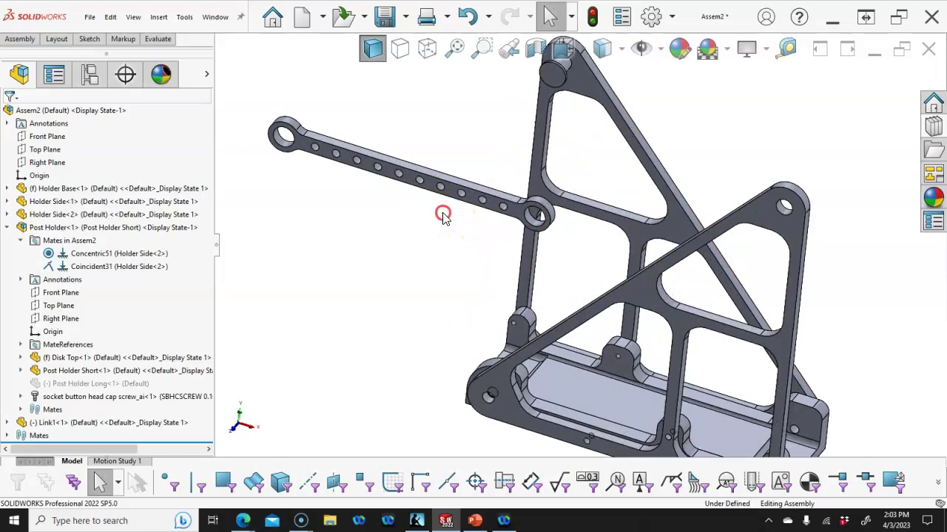
scroll(428, 218, "down", 1)
scroll(365, 190, "down", 3)
scroll(302, 153, "down", 2)
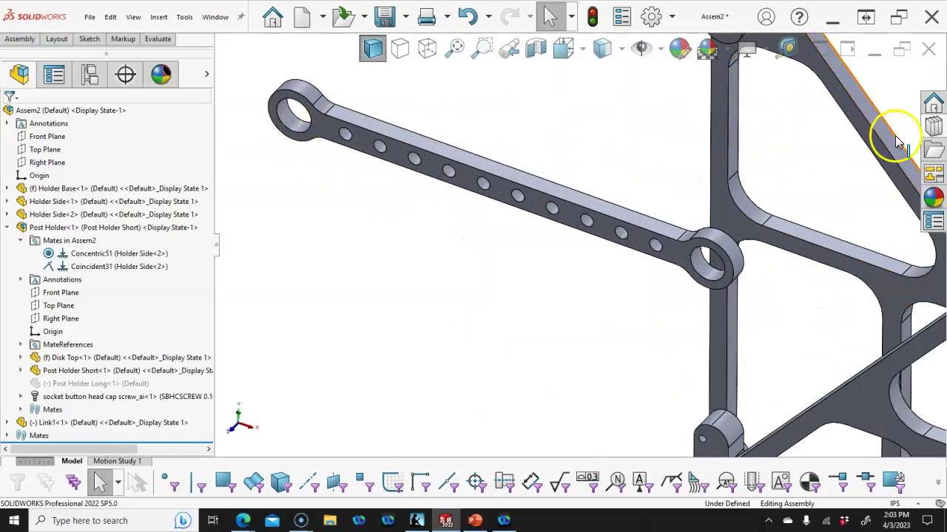
Show Toolbox > ANSI Inch > Bearings > Roller Bearings in the Design Library
left_click(932, 132)
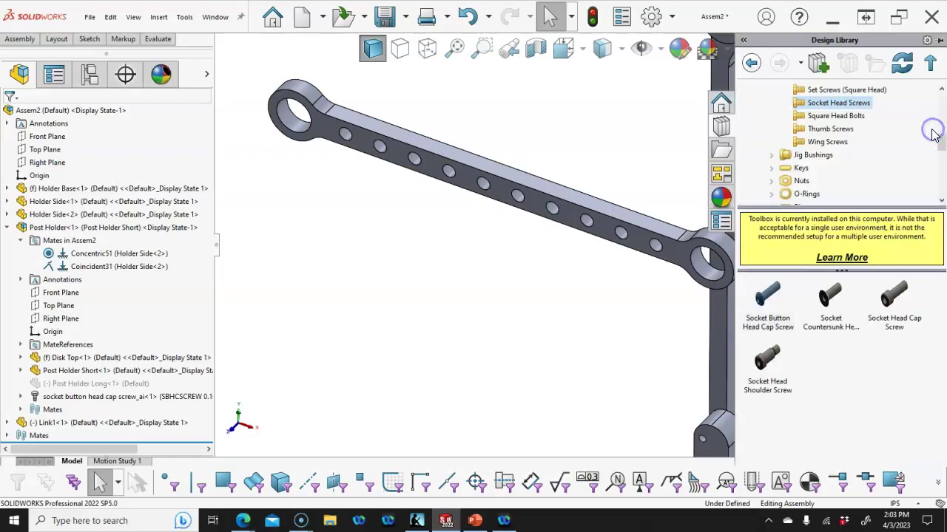
scroll(814, 163, "up", 10)
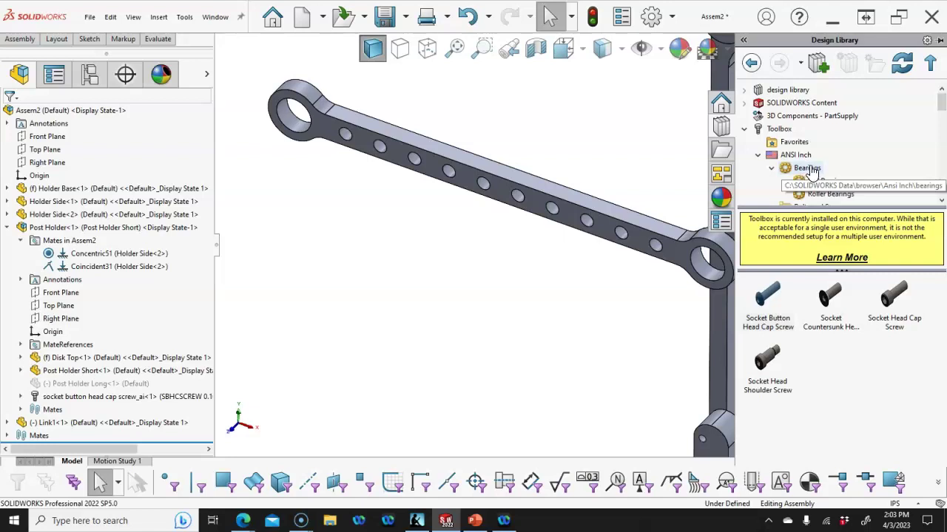
scroll(809, 166, "down", 5)
scroll(809, 148, "up", 3)
left_click(818, 142)
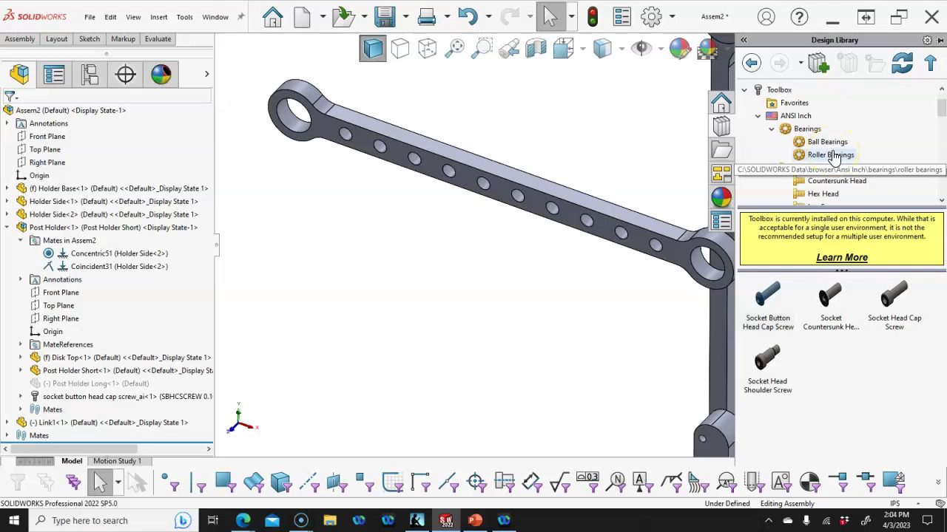
left_click(830, 156)
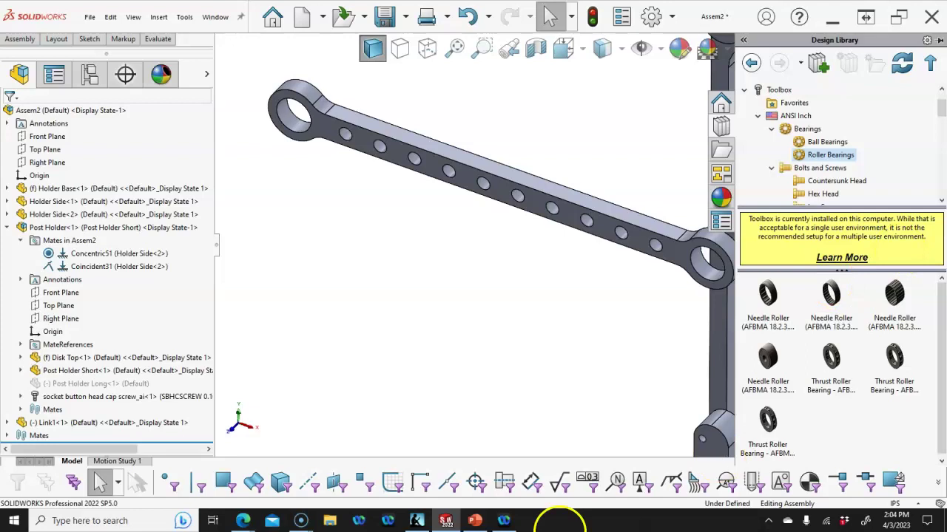
Read page 630's Link 1 parts list calling for two needle roller bearings, then move Kindle aside
left_click(416, 520)
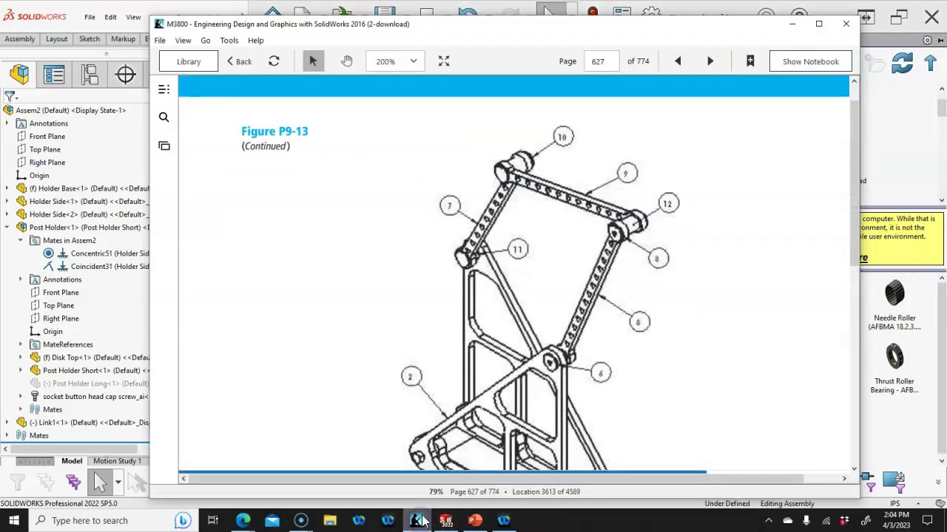
scroll(481, 295, "down", 5)
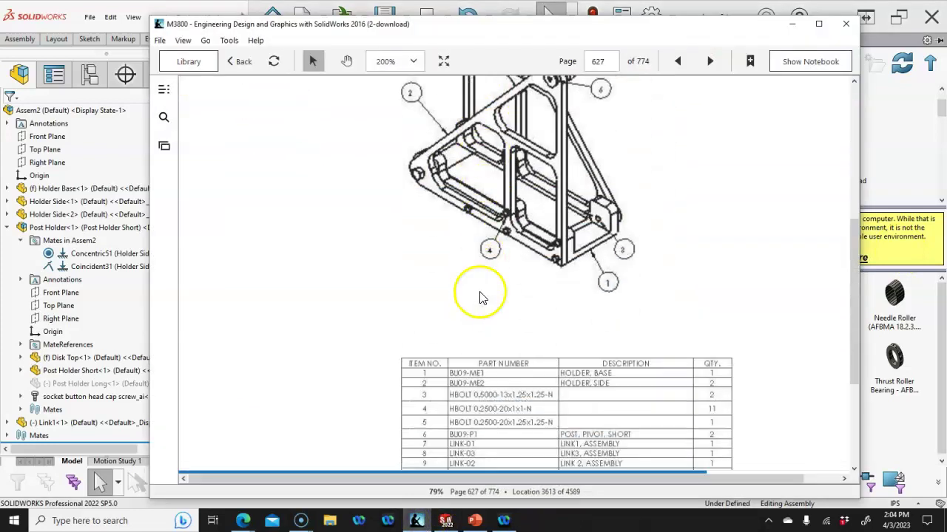
scroll(481, 296, "down", 3)
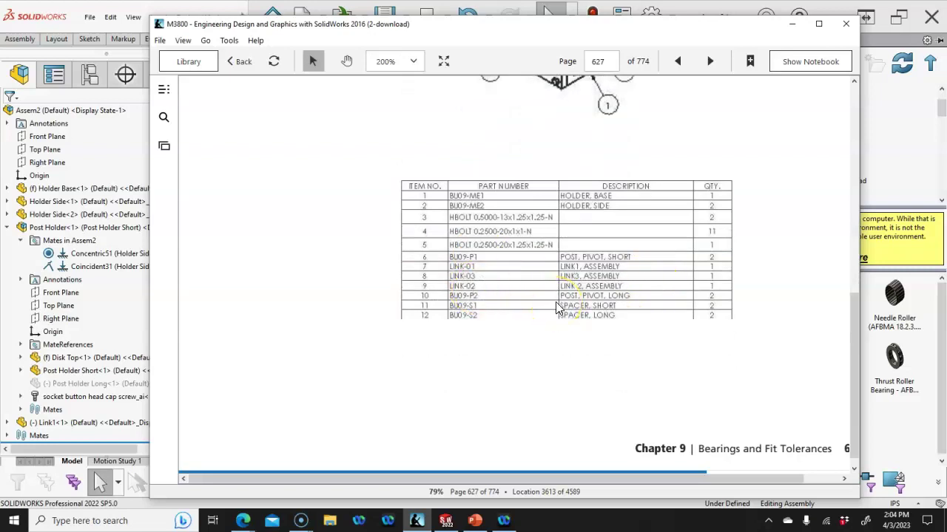
scroll(482, 248, "down", 5)
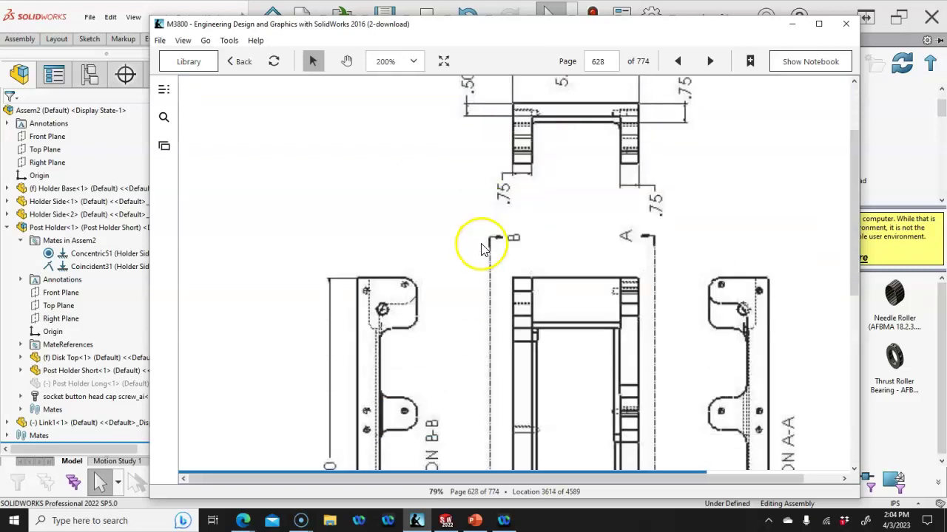
scroll(482, 247, "down", 10)
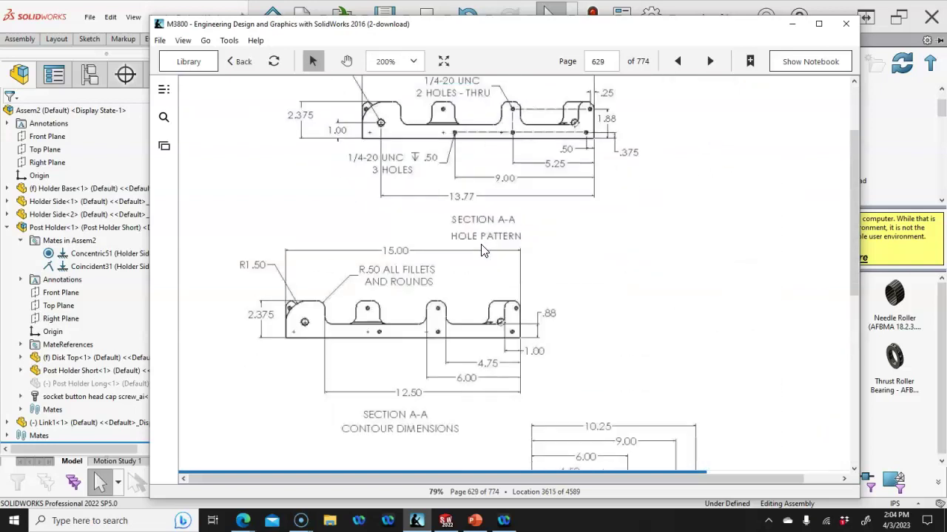
scroll(481, 250, "down", 2)
scroll(481, 250, "up", 3)
scroll(481, 250, "down", 8)
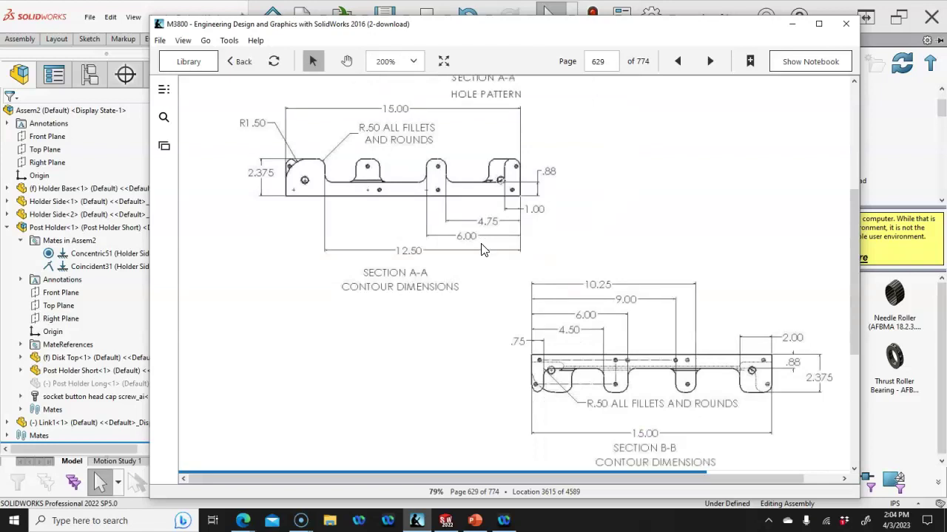
scroll(481, 250, "down", 12)
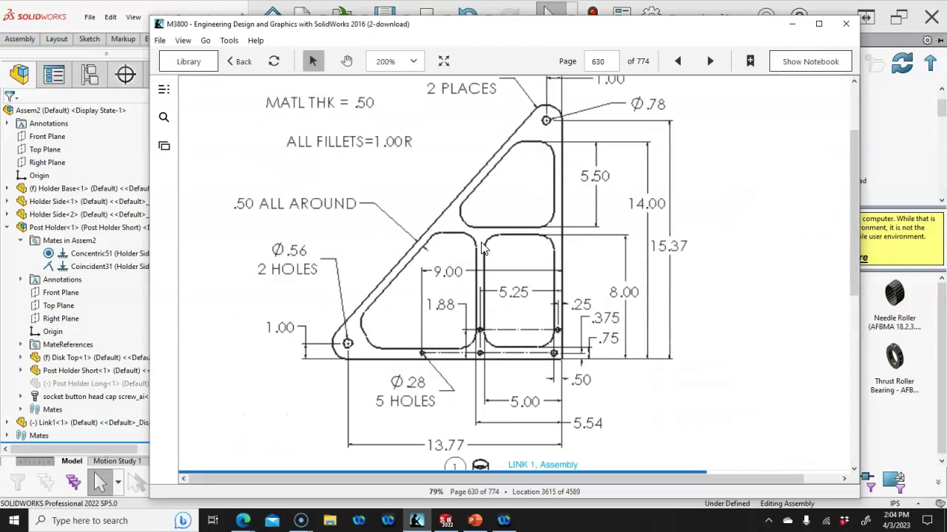
scroll(481, 250, "down", 2)
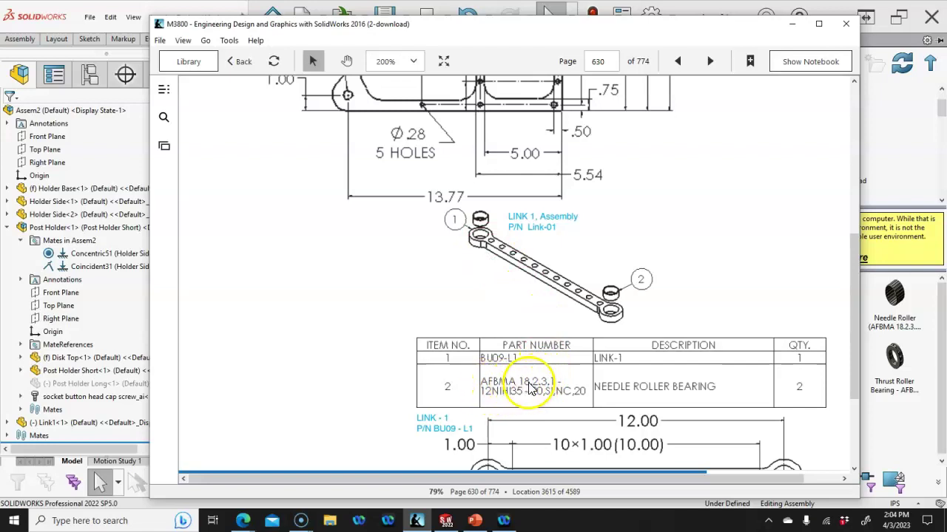
left_click_drag(603, 28, 946, 44)
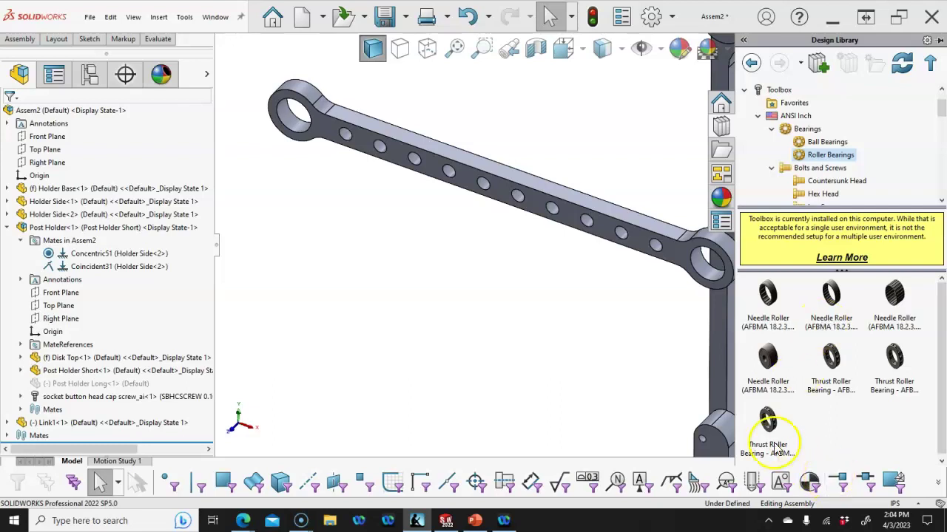
Drop a Needle Roller bearing (12NIHI15, 0.75 bore) into Link1's left end hole
left_click(831, 430)
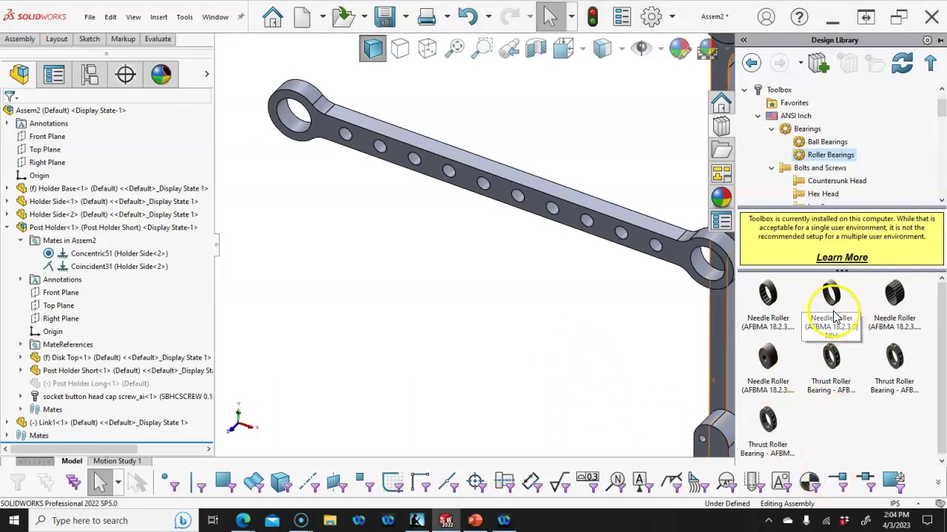
mouse_move(835, 316)
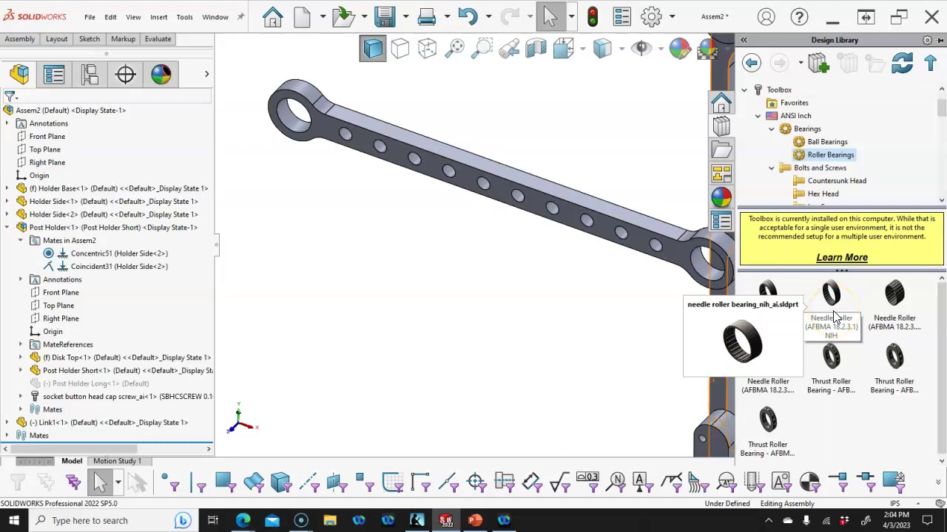
left_click_drag(834, 303, 307, 126)
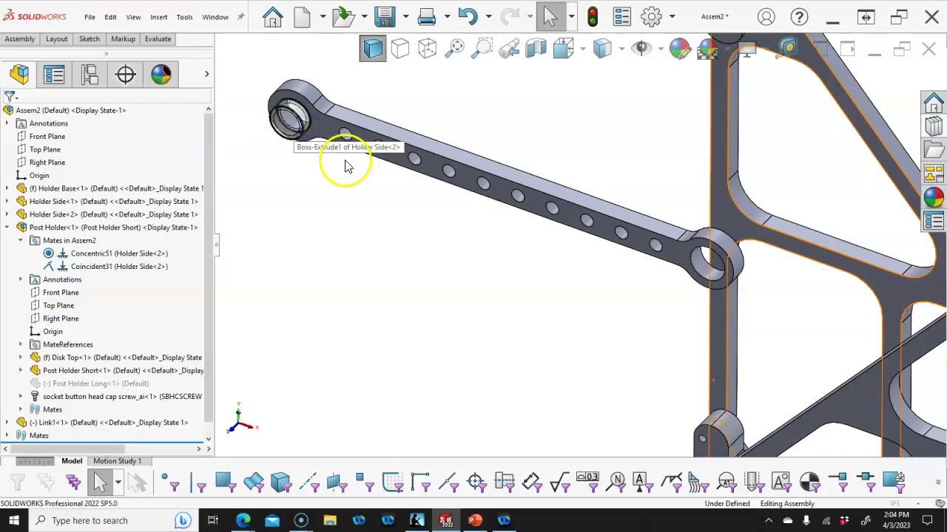
left_click(413, 181)
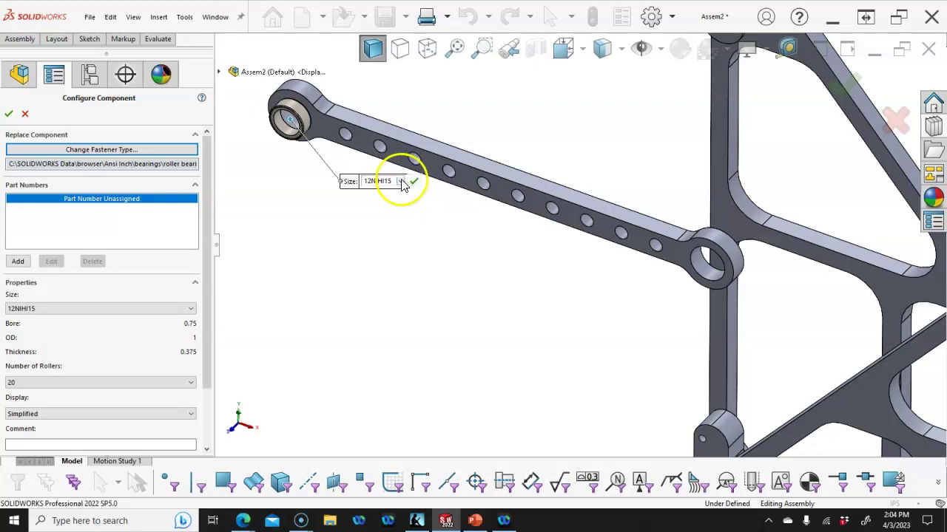
left_click(400, 181)
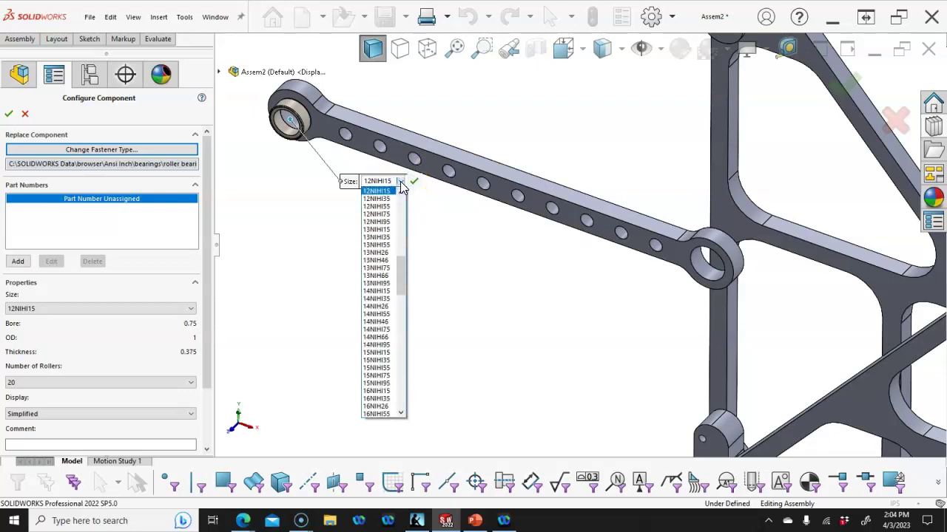
left_click(400, 183)
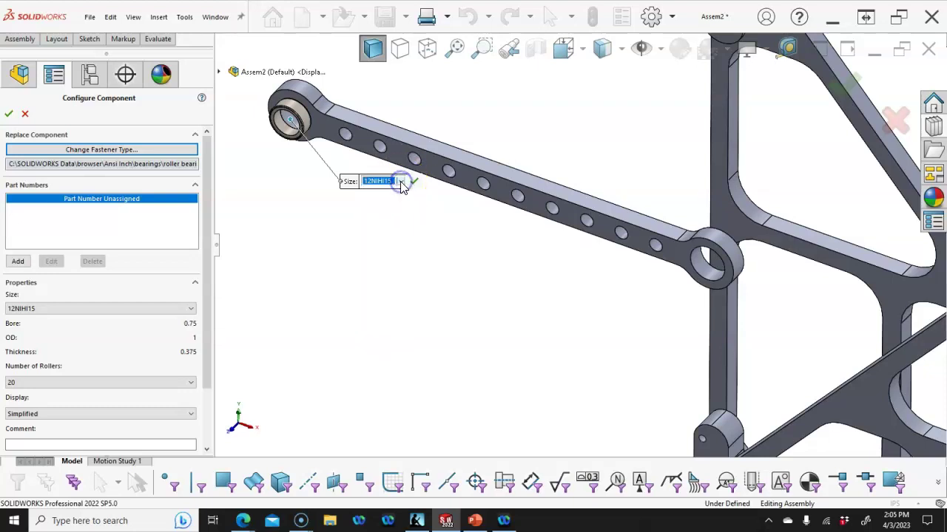
left_click(127, 310)
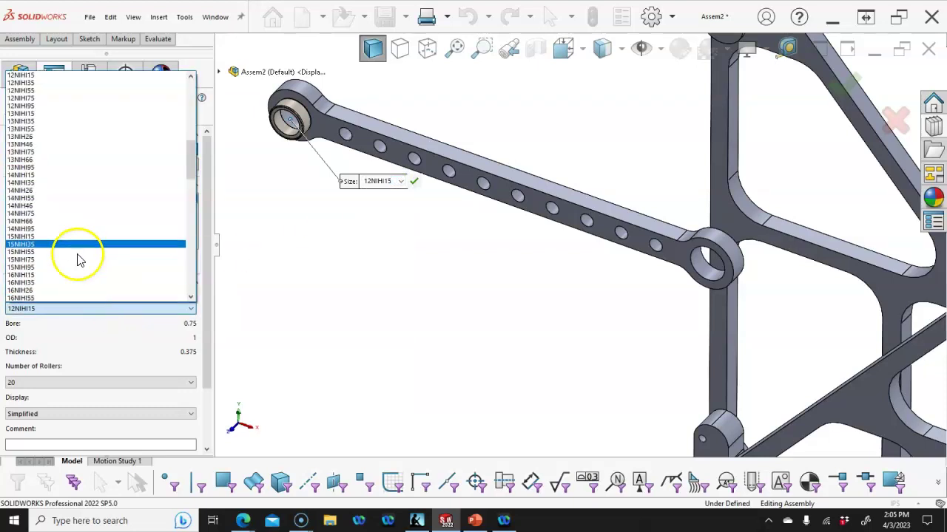
Size the bearing 12NIHI35 and place a second one in Link1's right end hole
left_click(54, 83)
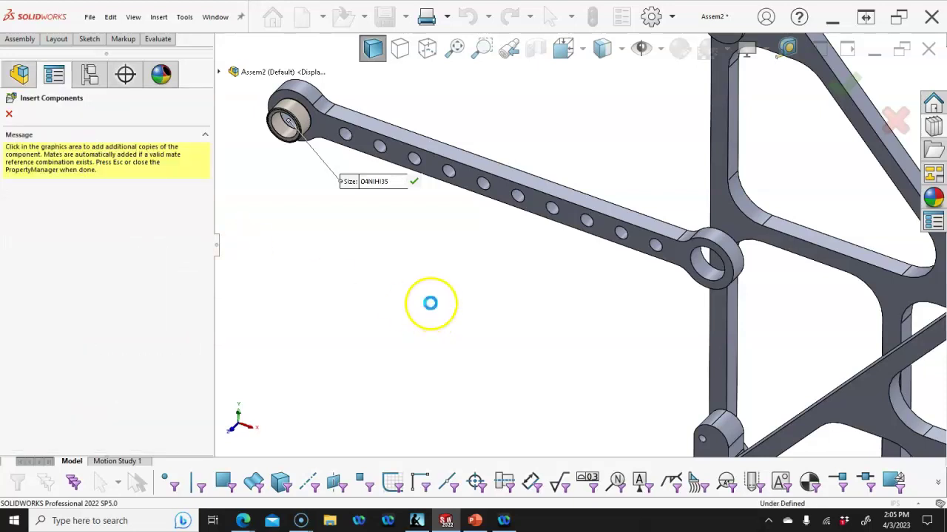
left_click(692, 270)
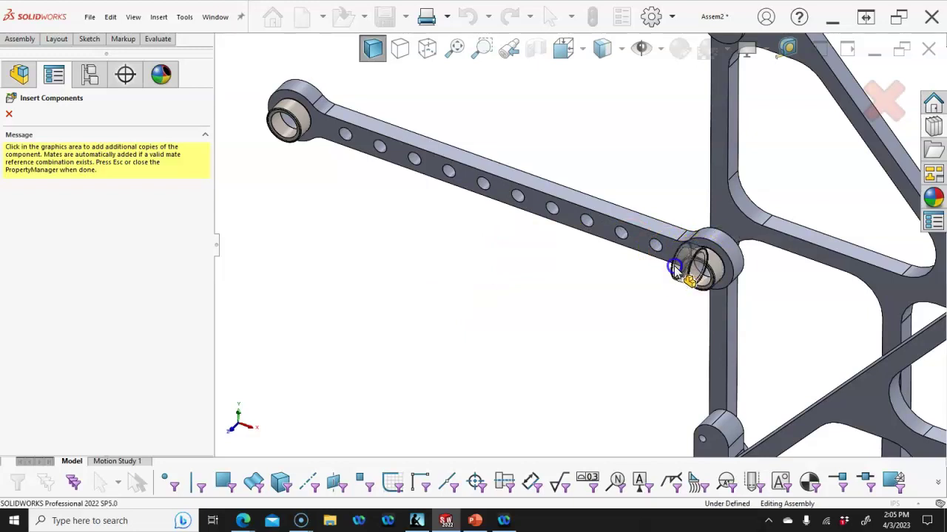
left_click(9, 113)
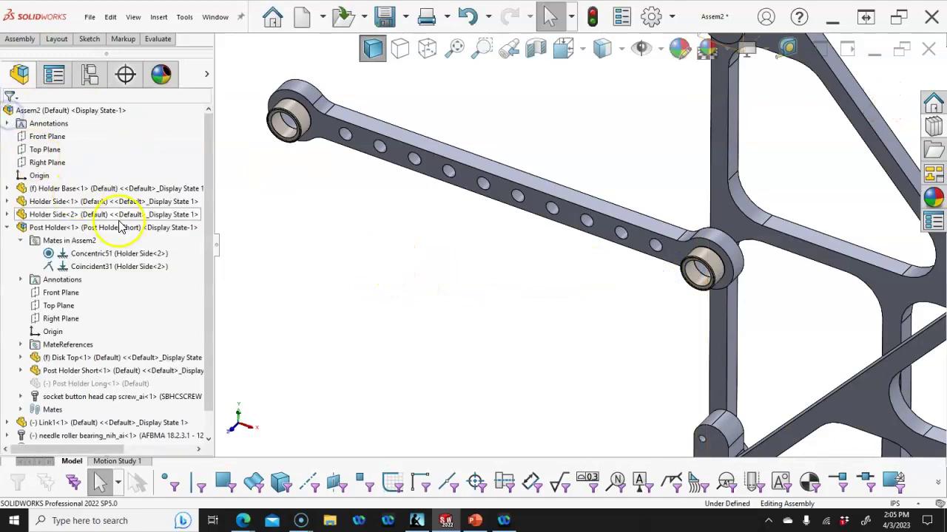
left_click(8, 227)
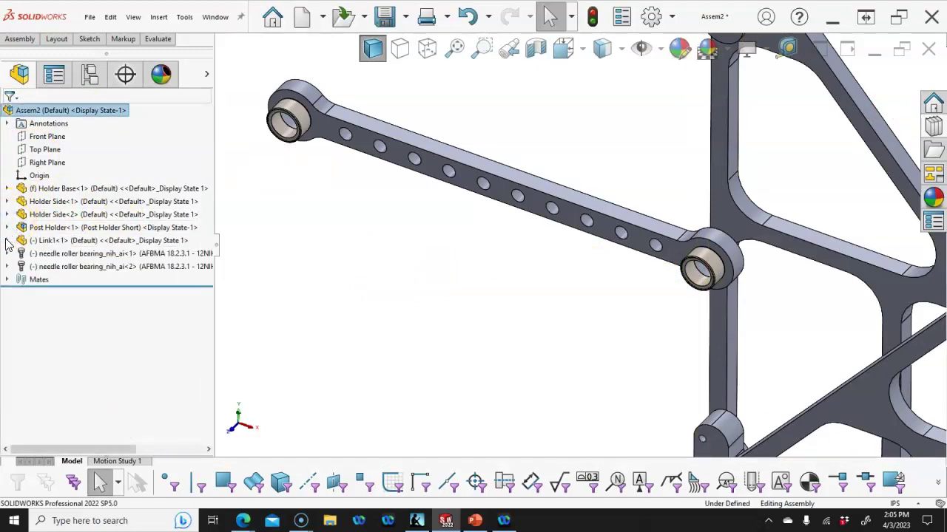
Flip the first needle bearing's Coincident4 mate alignment and review the affected mates
left_click(8, 241)
left_click(8, 241)
left_click(8, 254)
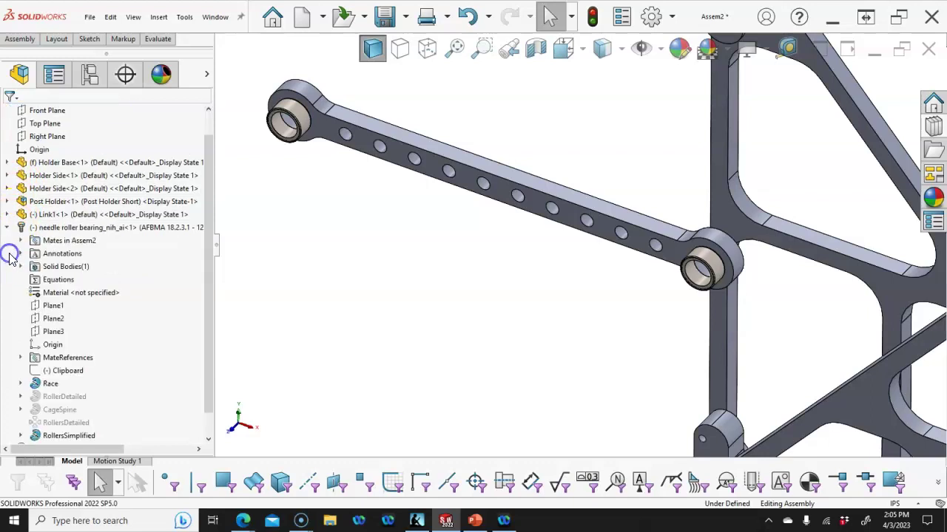
left_click(20, 241)
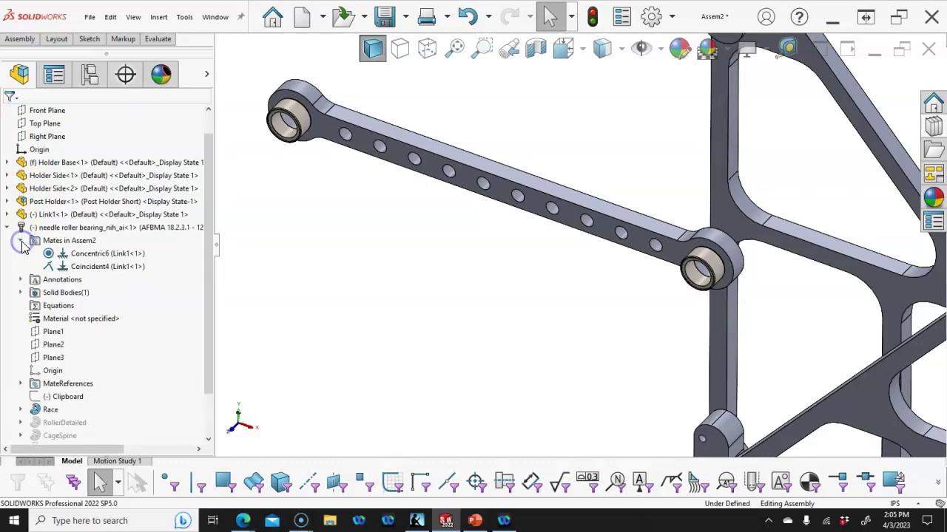
right_click(99, 273)
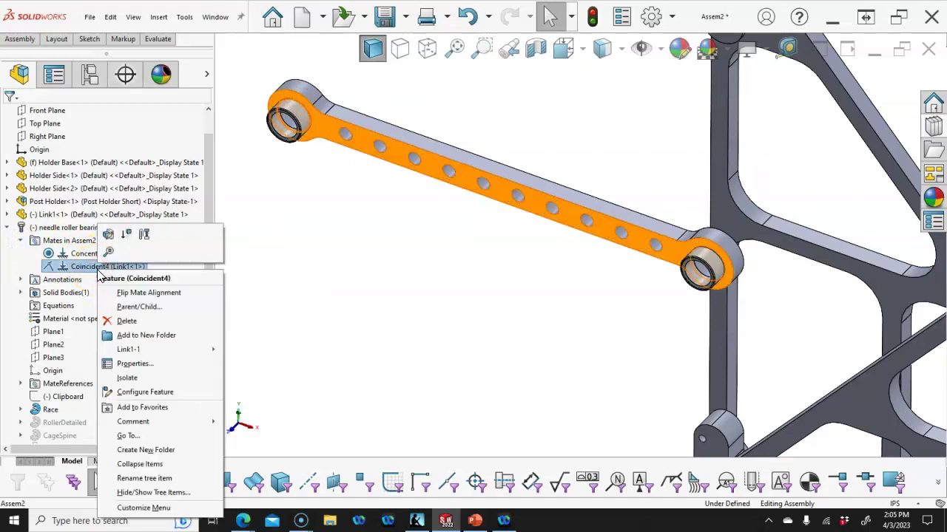
left_click(132, 292)
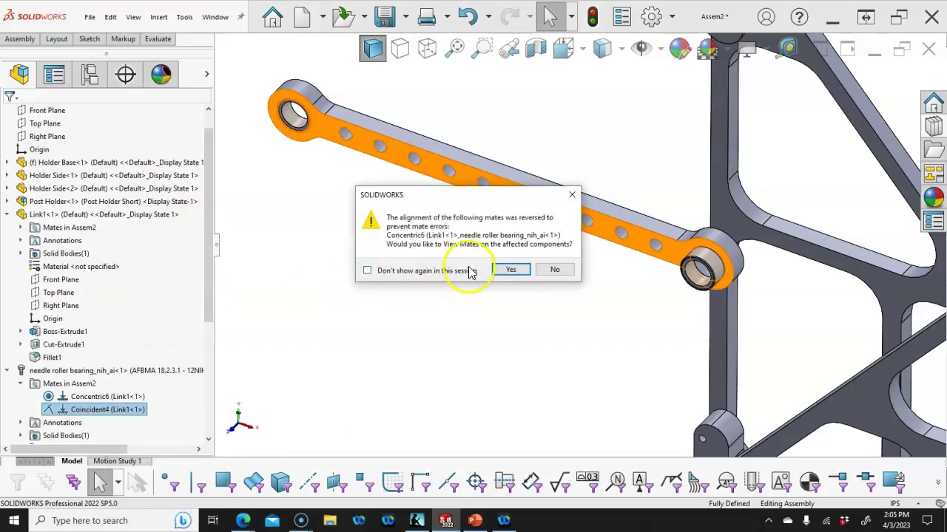
left_click(500, 267)
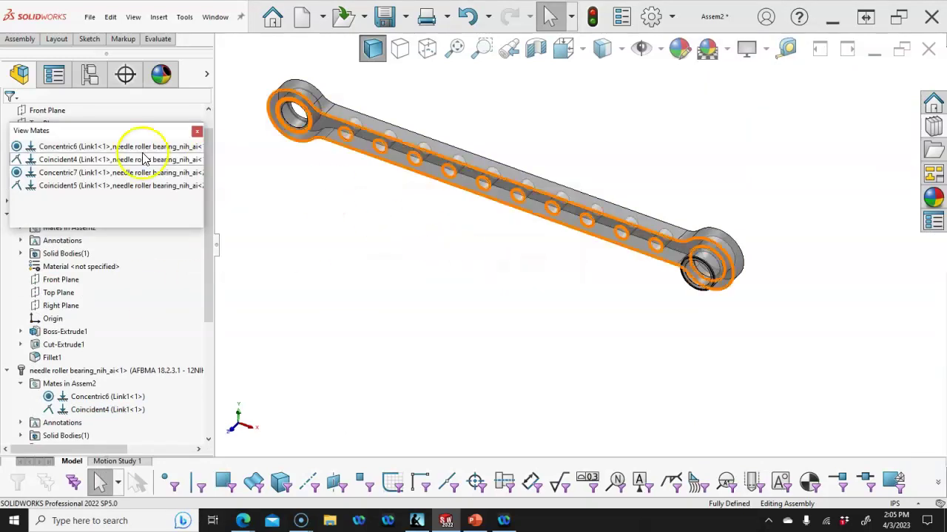
left_click_drag(74, 130, 360, 220)
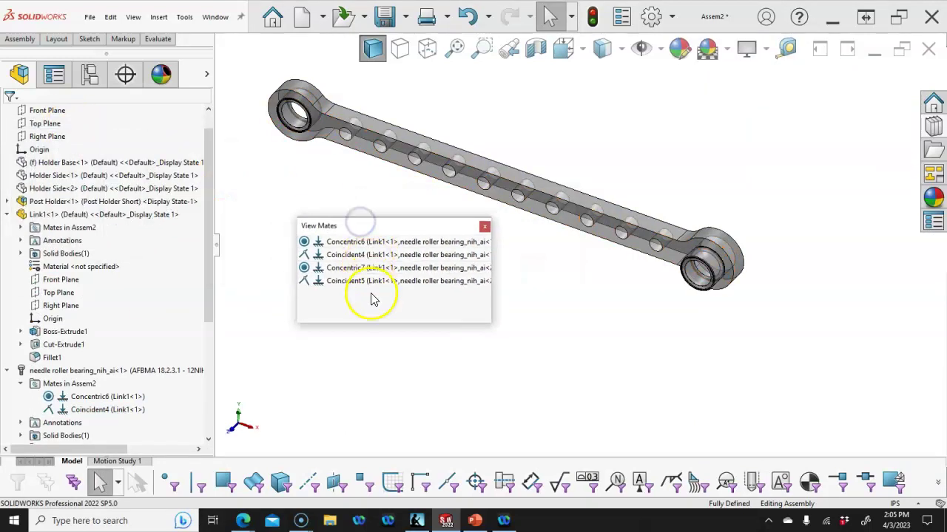
left_click(484, 225)
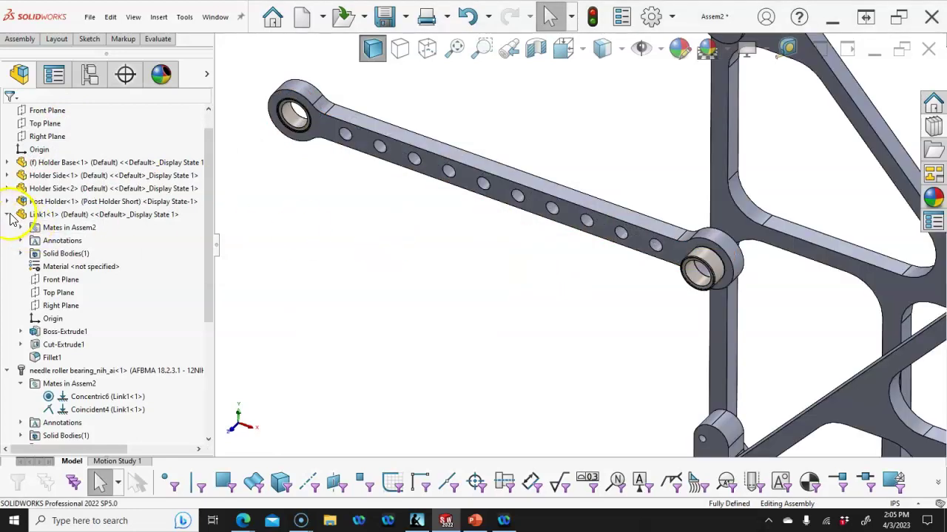
Flip the second needle bearing's Coincident5 mate alignment without reviewing affected mates
left_click(7, 214)
left_click(8, 228)
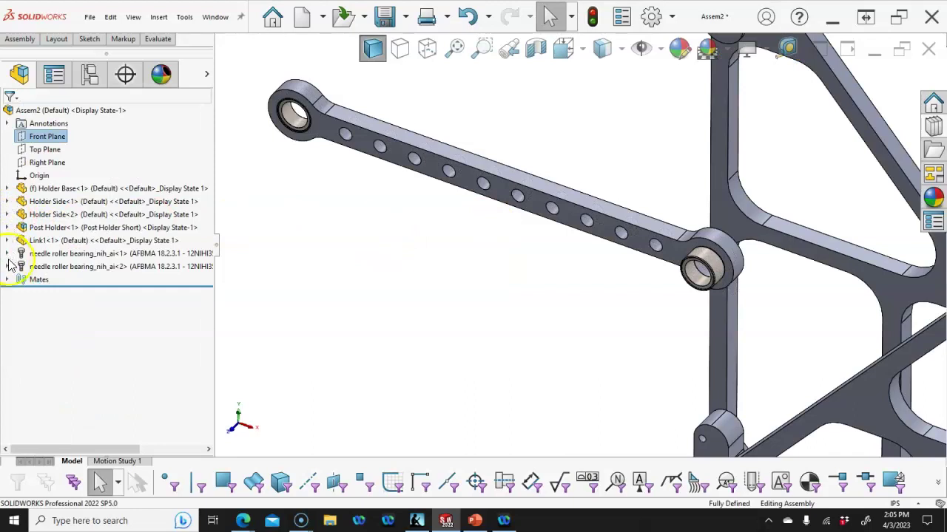
left_click(8, 266)
left_click(22, 240)
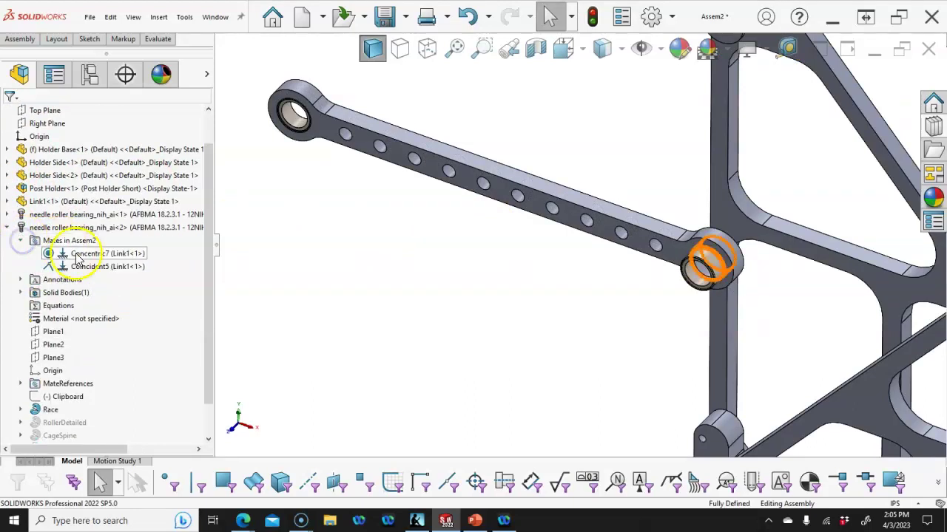
right_click(91, 267)
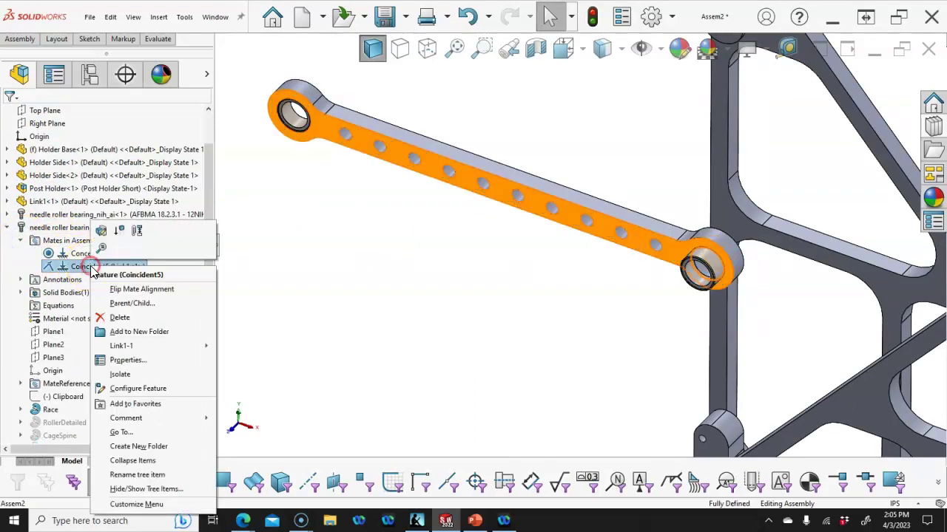
left_click(125, 289)
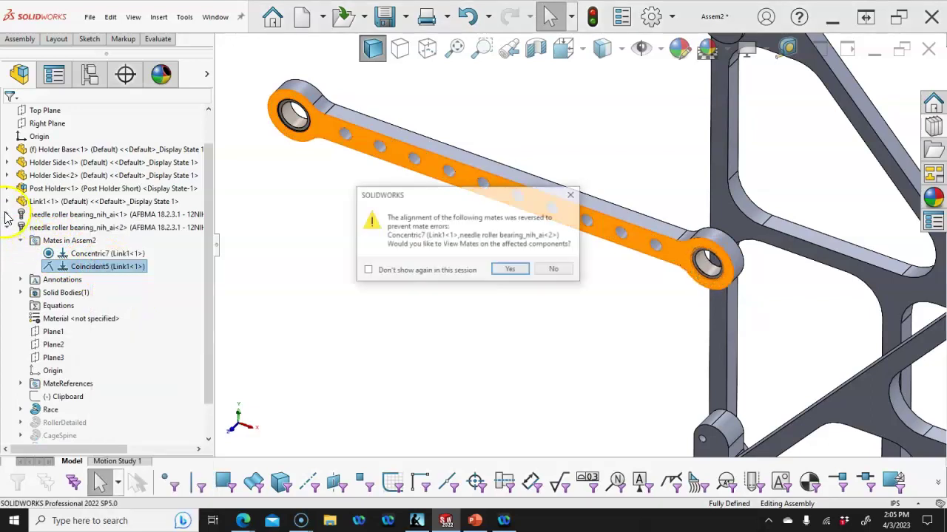
left_click(551, 270)
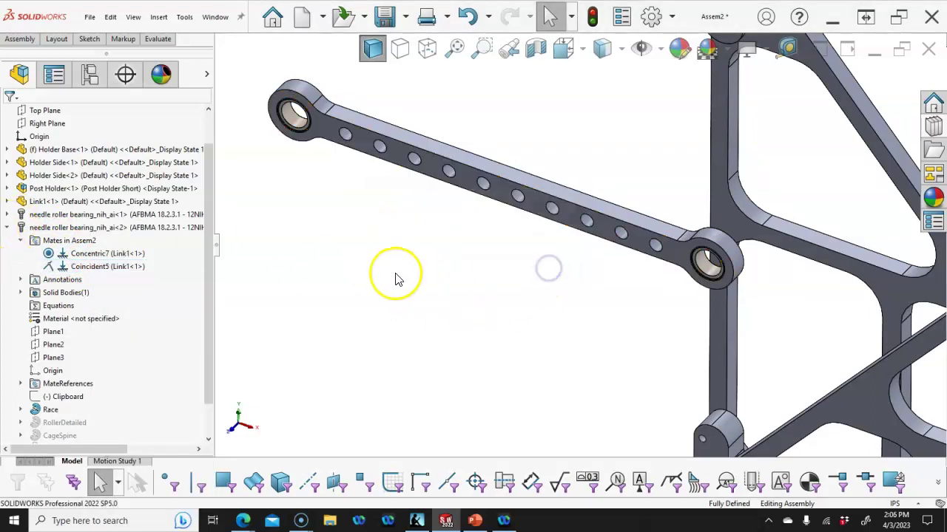
Mate Link1's bearing bore concentric with the post holder pin
left_click(393, 274)
scroll(525, 219, "up", 3)
scroll(524, 220, "down", 1)
left_click(383, 166)
scroll(744, 85, "down", 5)
left_click(701, 134)
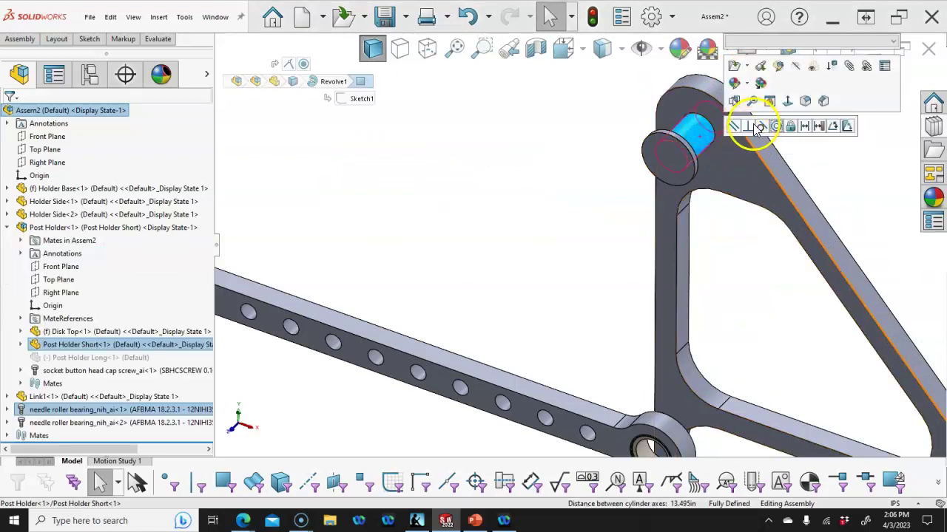
left_click(775, 128)
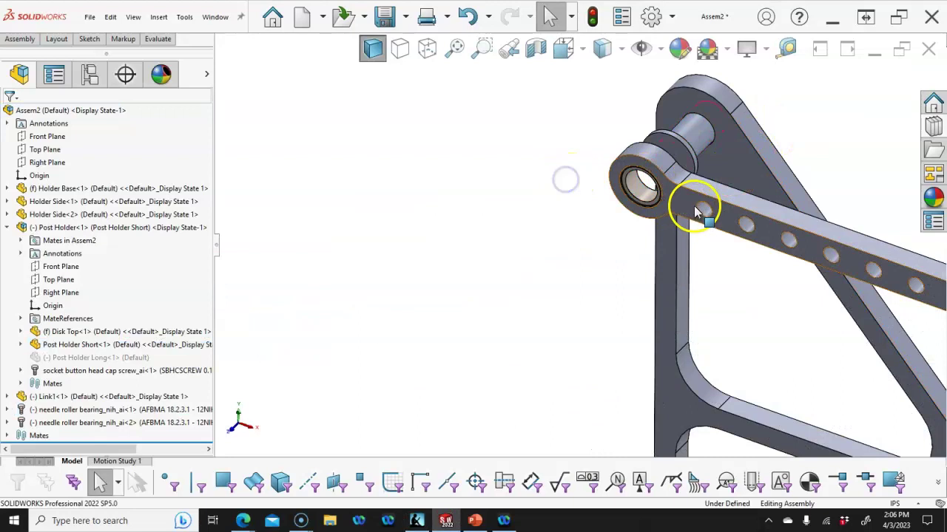
Drag Link1 around the pin to test that it pivots
left_click_drag(700, 205, 632, 154)
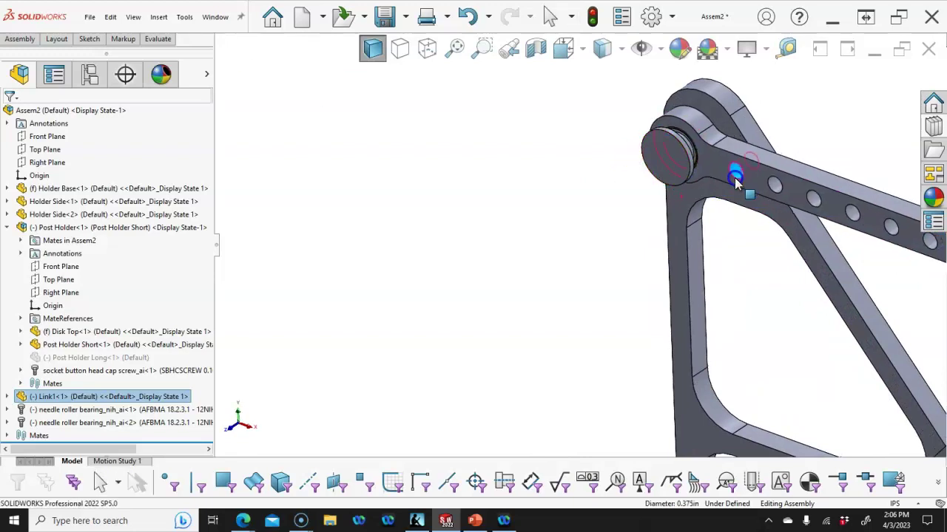
left_click(577, 177)
scroll(547, 181, "up", 5)
middle_click_drag(570, 200, 569, 207)
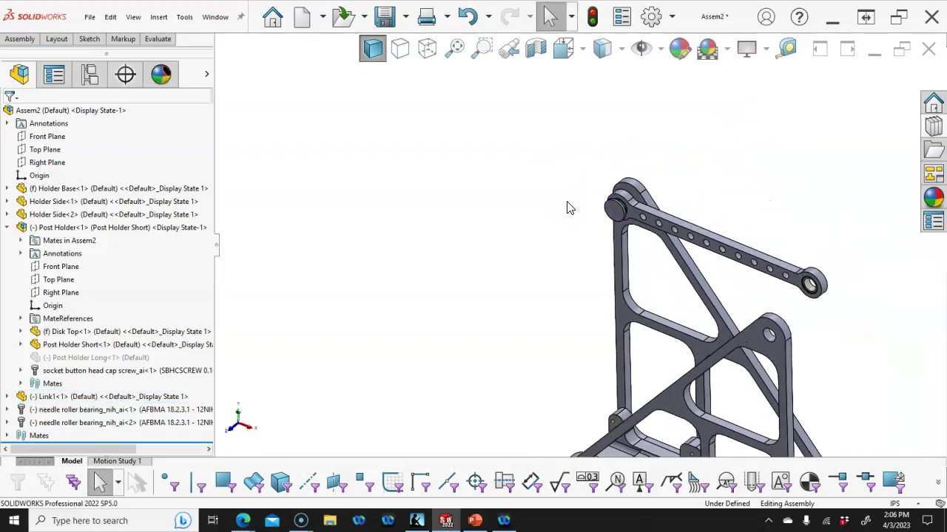
left_click_drag(721, 275, 673, 235)
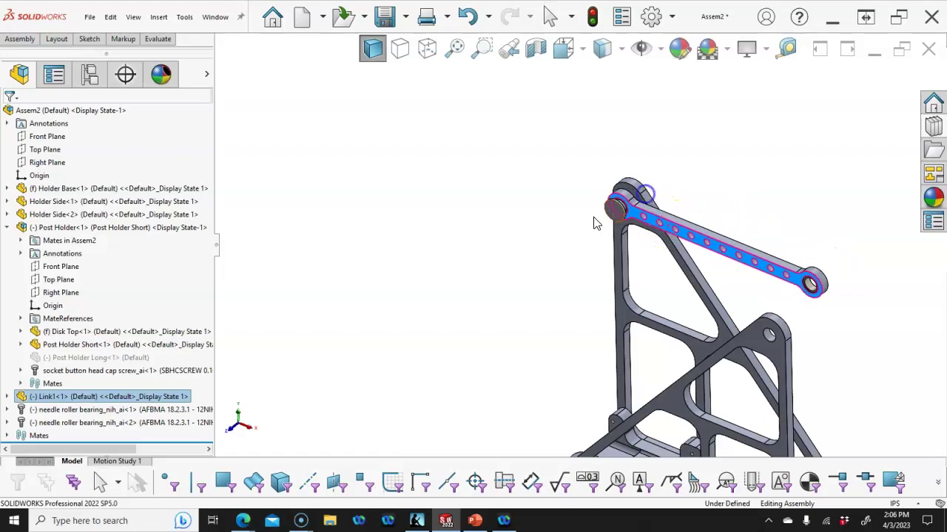
left_click(9, 410)
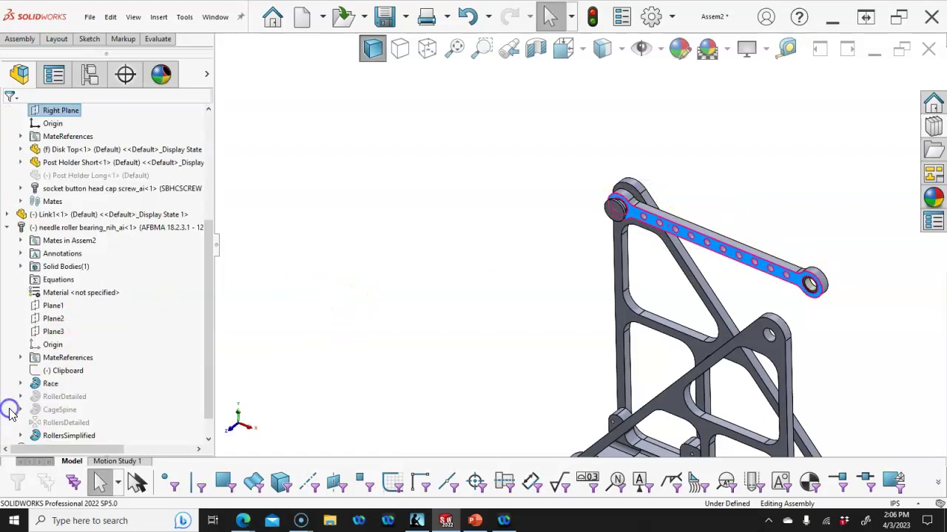
Unlock rotation on Concentric6, then suppress and unsuppress Concentric8
left_click(22, 242)
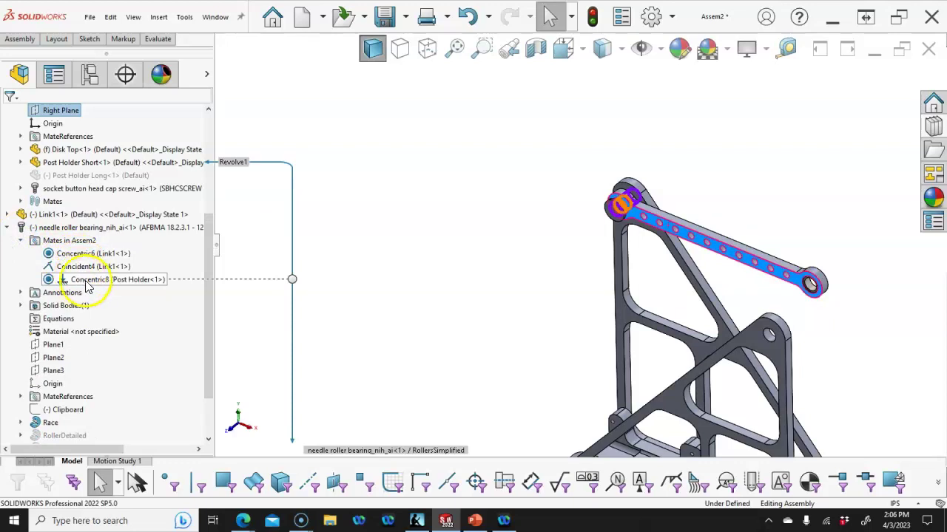
right_click(80, 253)
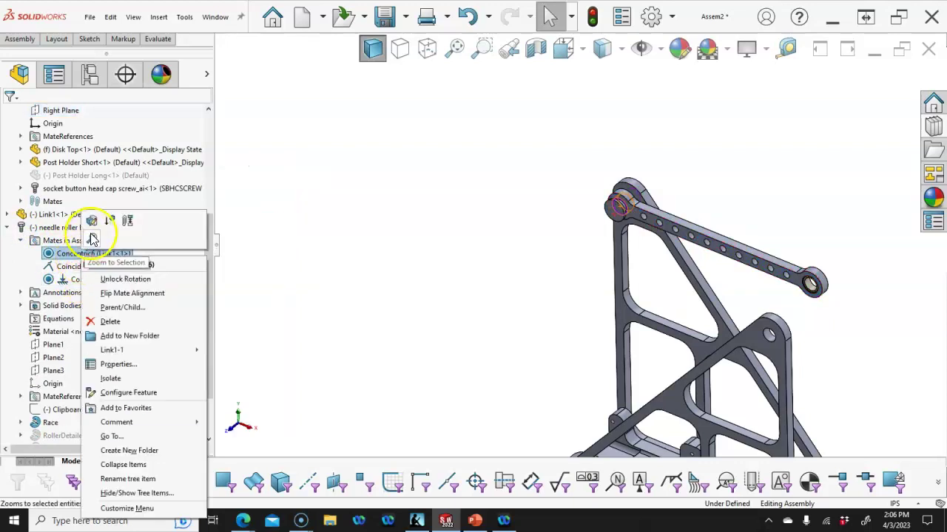
left_click(124, 281)
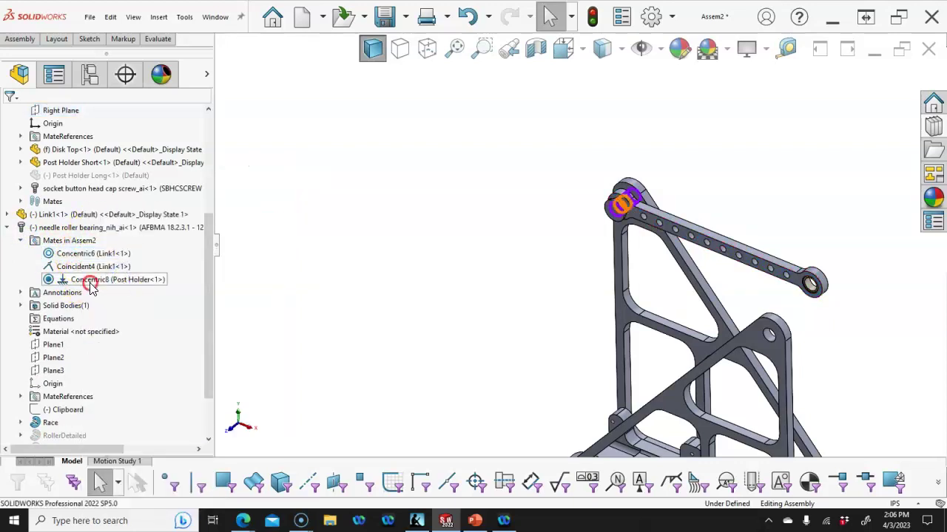
right_click(87, 279)
left_click(120, 235)
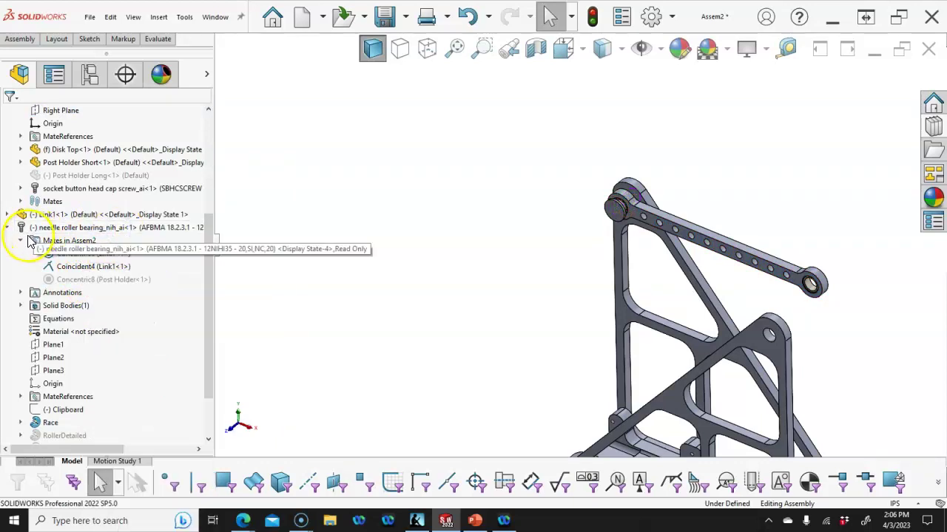
right_click(89, 279)
left_click(118, 235)
Swing Link1 about the post holder pin until it lies horizontal
right_click(79, 281)
left_click(110, 296)
left_click(7, 216)
left_click_drag(665, 229, 809, 235)
Mate Link1's face coincident with the Post Holder Short flange face so it sits flush on the pin
scroll(682, 200, "up", 4)
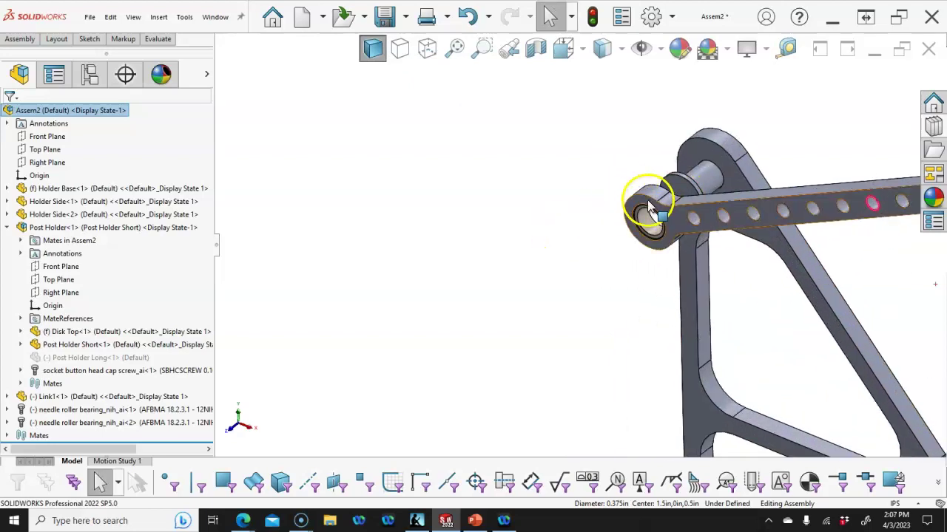
left_click(643, 200)
middle_click_drag(641, 198, 646, 178)
left_click(631, 172)
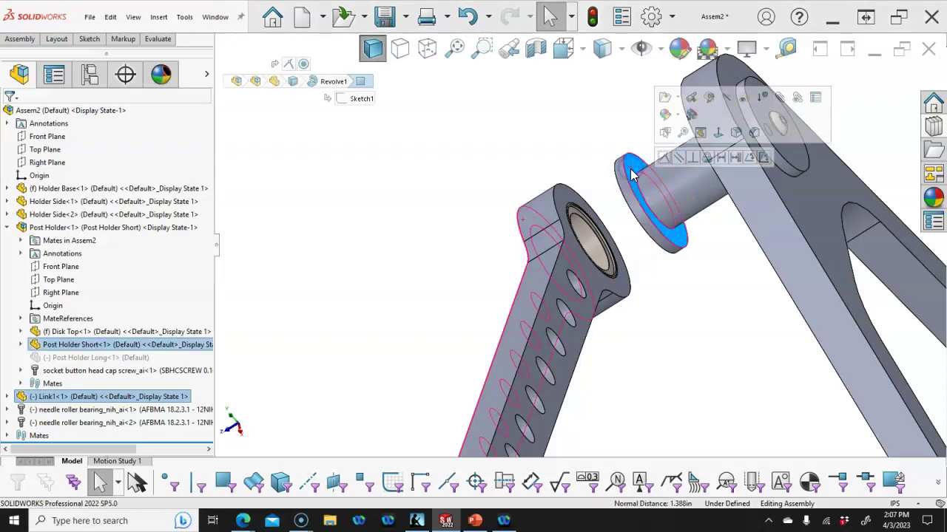
left_click(654, 168)
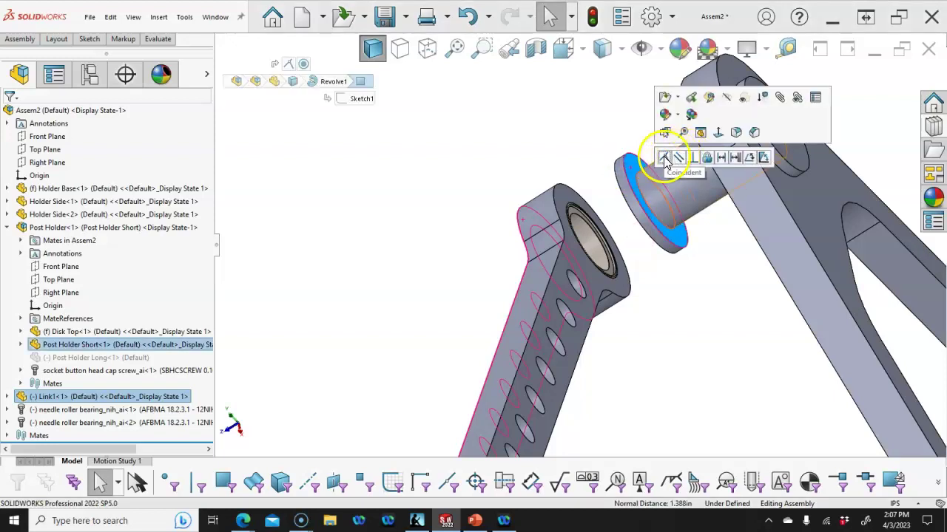
left_click(664, 161)
left_click(551, 218)
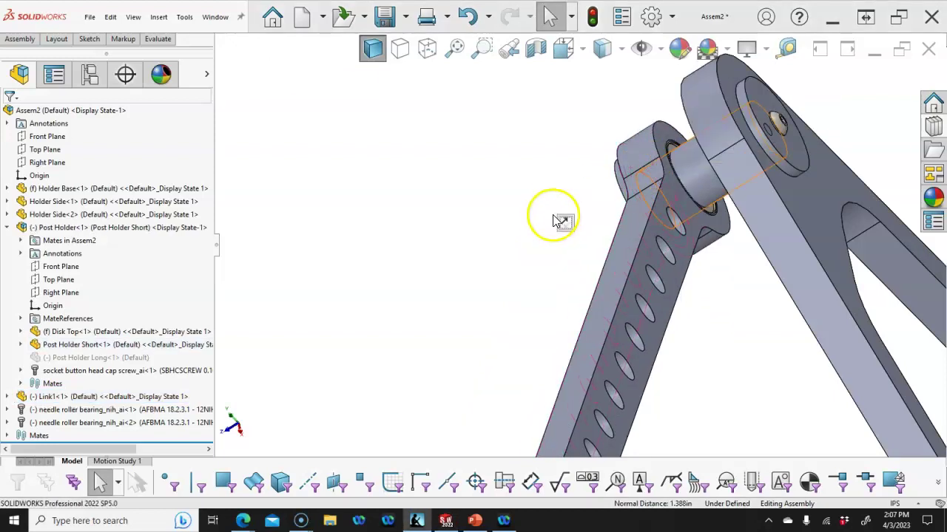
middle_click_drag(607, 169, 674, 175)
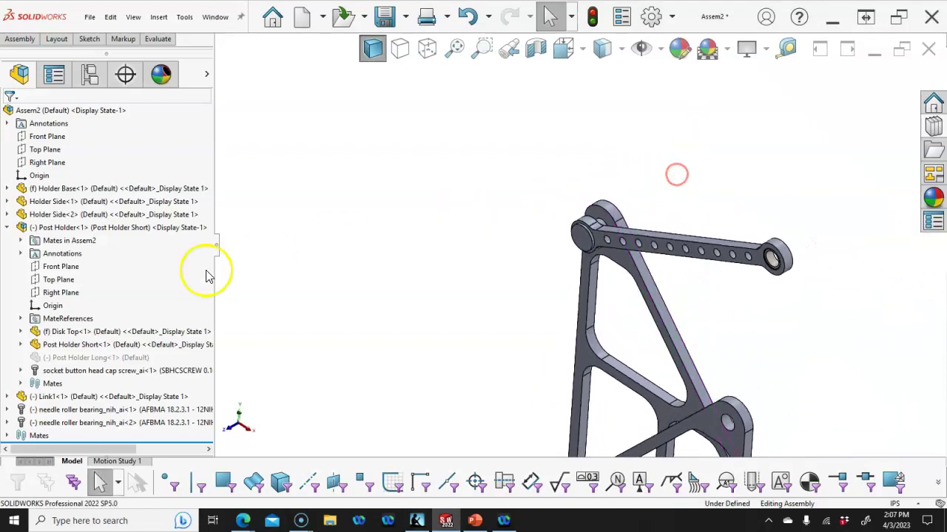
left_click(11, 229)
middle_click_drag(318, 246, 366, 284)
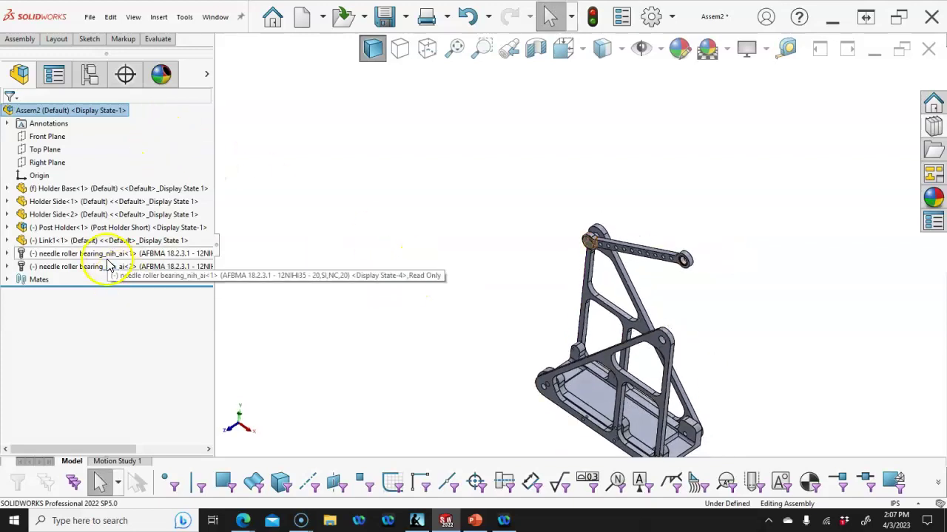
Add a second Post Holder and switch it to the Post Holder Long configuration
left_click_drag(69, 232, 554, 305)
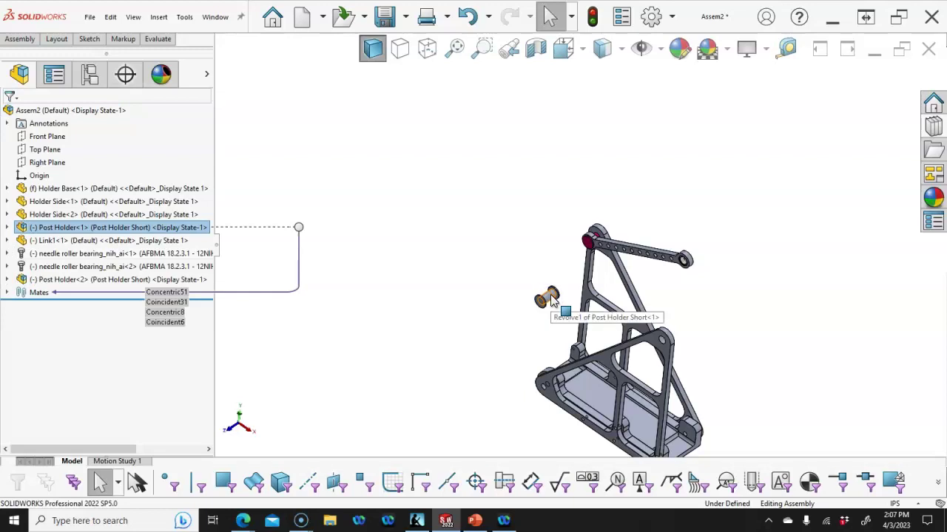
left_click(76, 285)
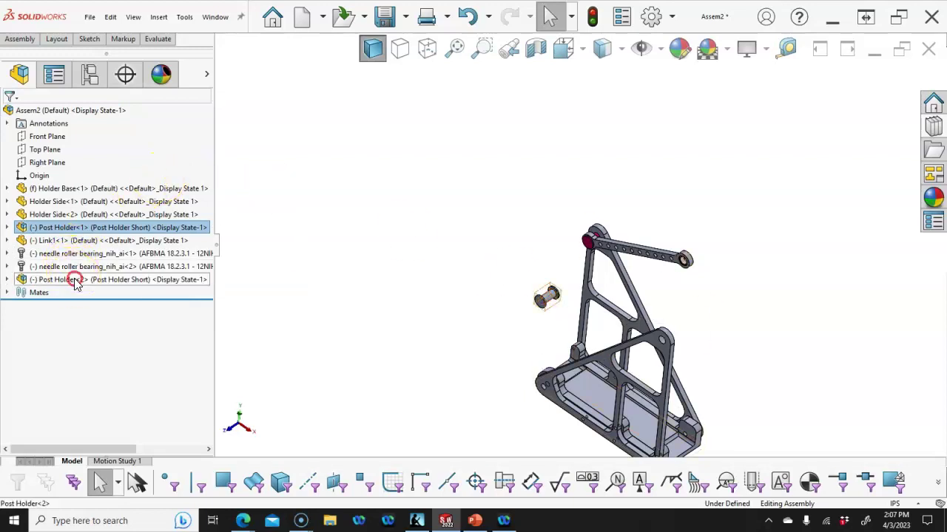
right_click(76, 283)
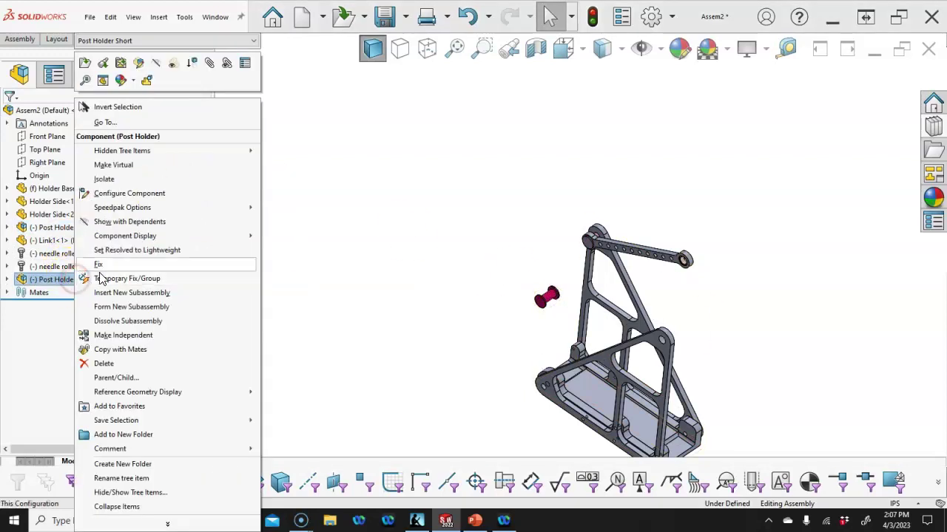
left_click(254, 43)
left_click(140, 64)
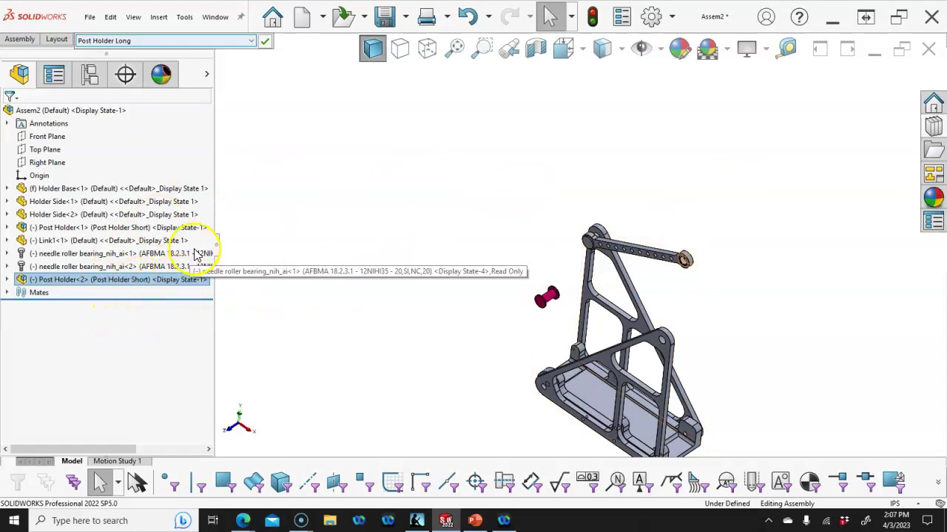
left_click(264, 42)
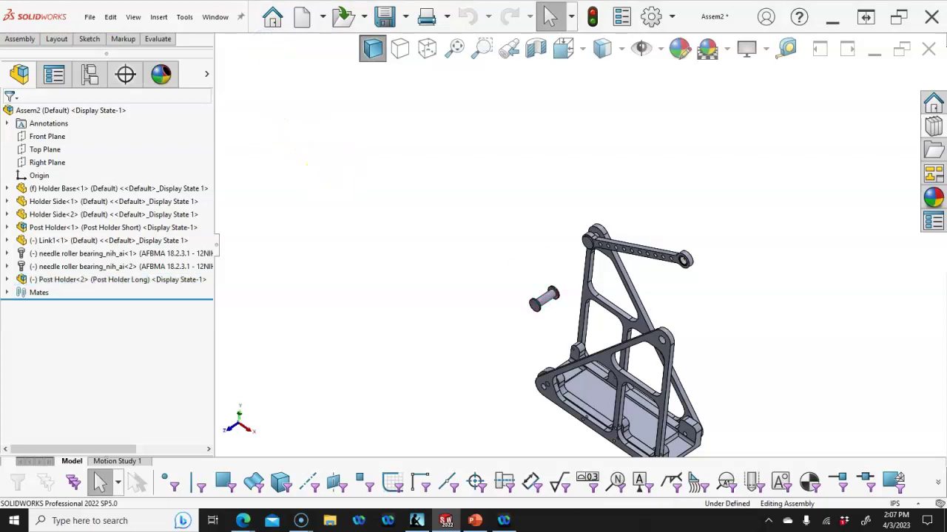
left_click(416, 521)
Check Figure P9-13's parts list on textbook page 627, then minimize the Kortext reader
mouse_move(845, 165)
left_mouse_down()
mouse_move(642, 112)
mouse_move(565, 71)
left_mouse_up()
scroll(786, 310, "up", 5)
scroll(704, 328, "up", 5)
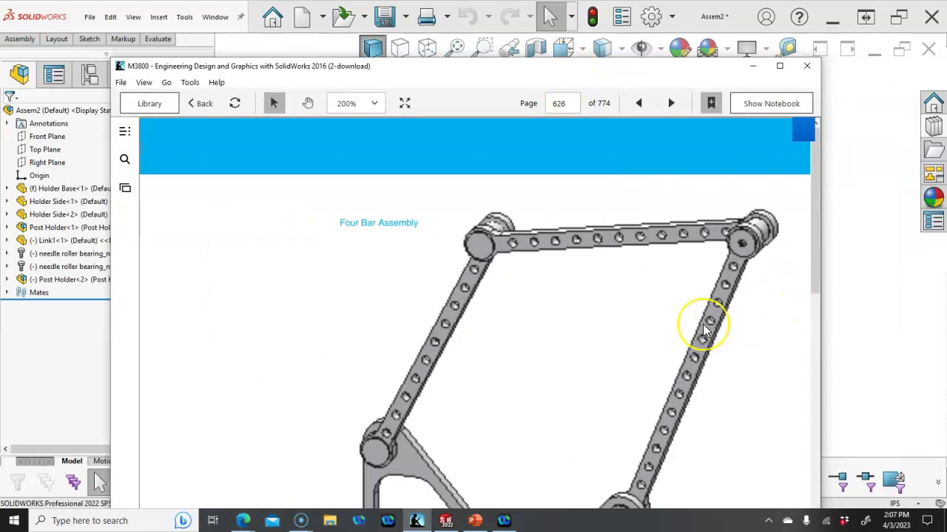
scroll(704, 331, "down", 10)
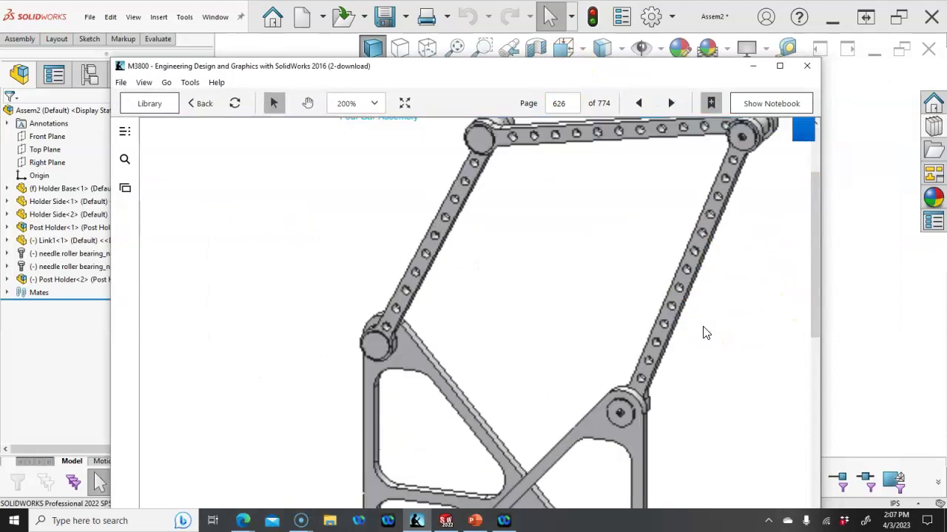
scroll(704, 334, "down", 5)
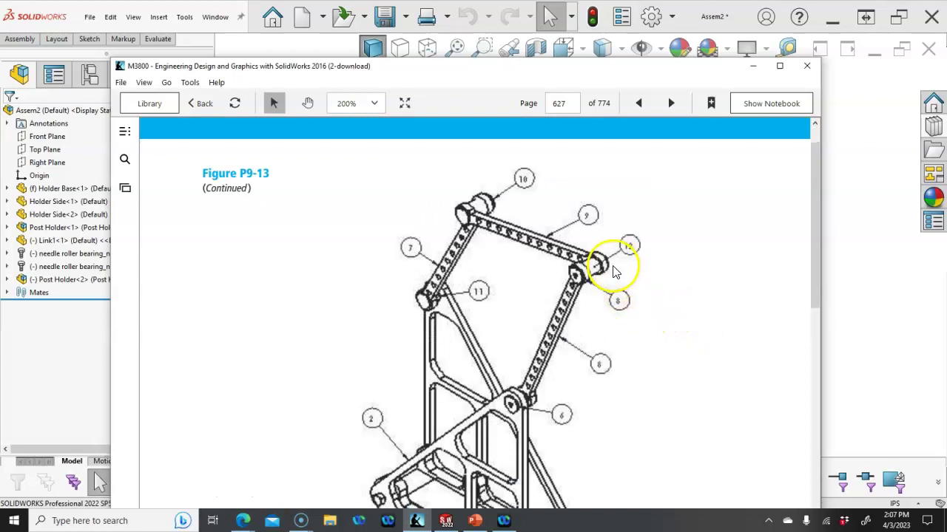
scroll(667, 319, "down", 7)
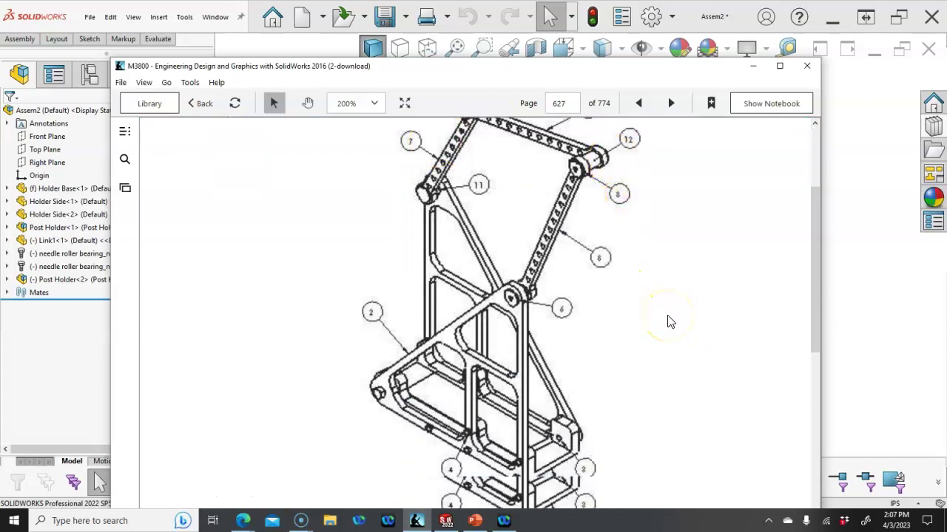
scroll(668, 319, "down", 3)
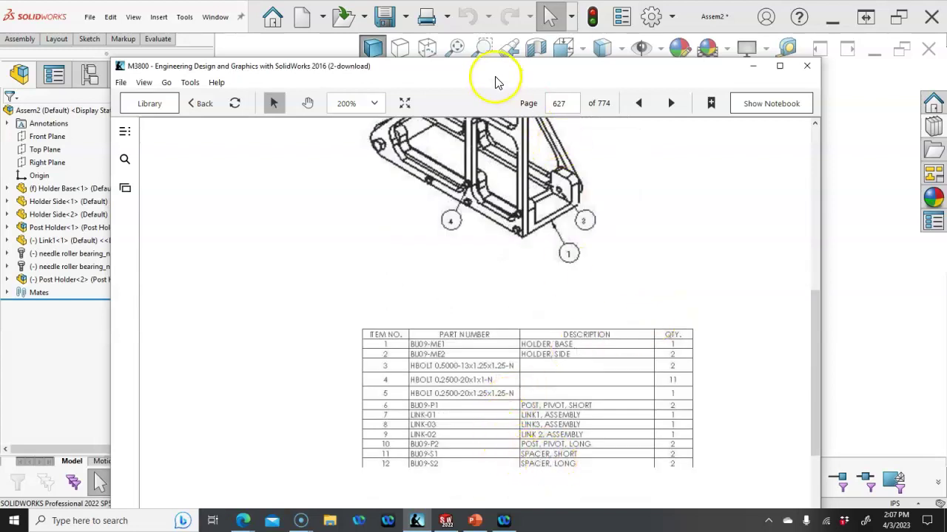
key("super+Down")
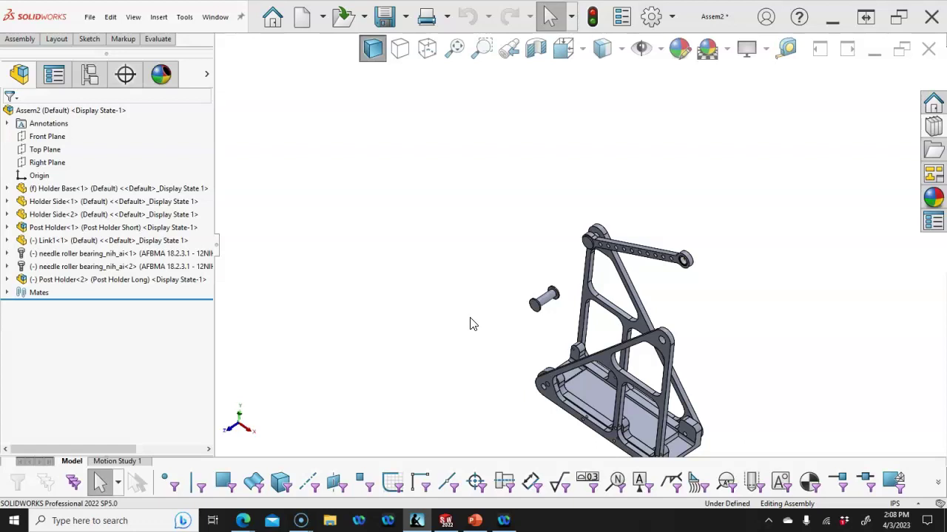
Mate the loose long post holder pin concentric with the boss edge at Link1's free end
middle_click_drag(498, 313, 508, 290)
mouse_move(703, 400)
middle_mouse_down()
mouse_move(628, 254)
mouse_move(573, 194)
mouse_move(579, 189)
middle_mouse_up()
scroll(575, 185, "down", 2)
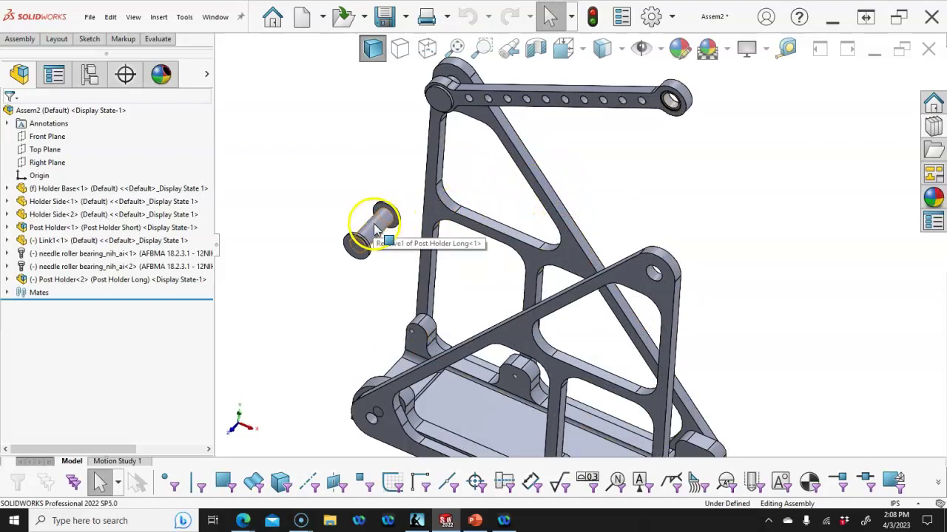
scroll(376, 219, "down", 3)
right_click_drag(434, 208, 451, 207)
left_click(451, 207)
scroll(569, 244, "up", 3)
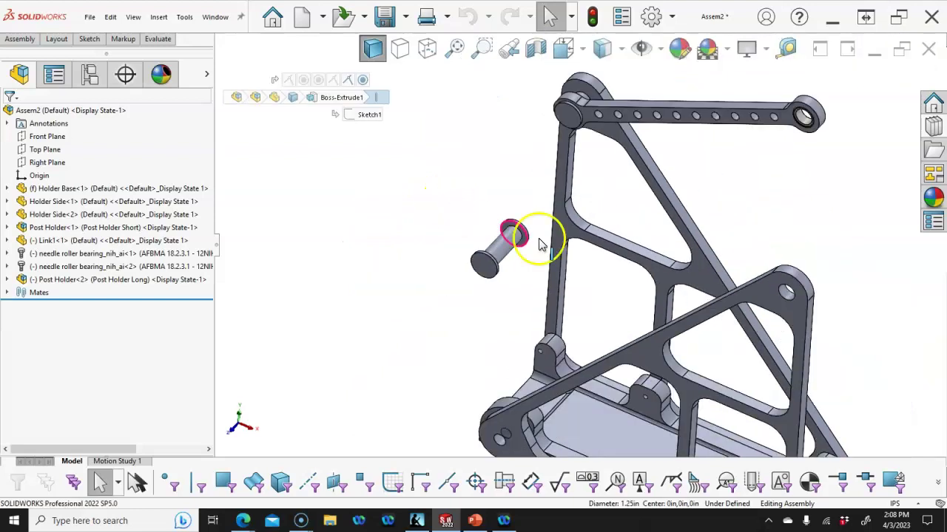
middle_click_drag(608, 228, 596, 207)
middle_click_drag(740, 141, 586, 238)
scroll(387, 258, "down", 5)
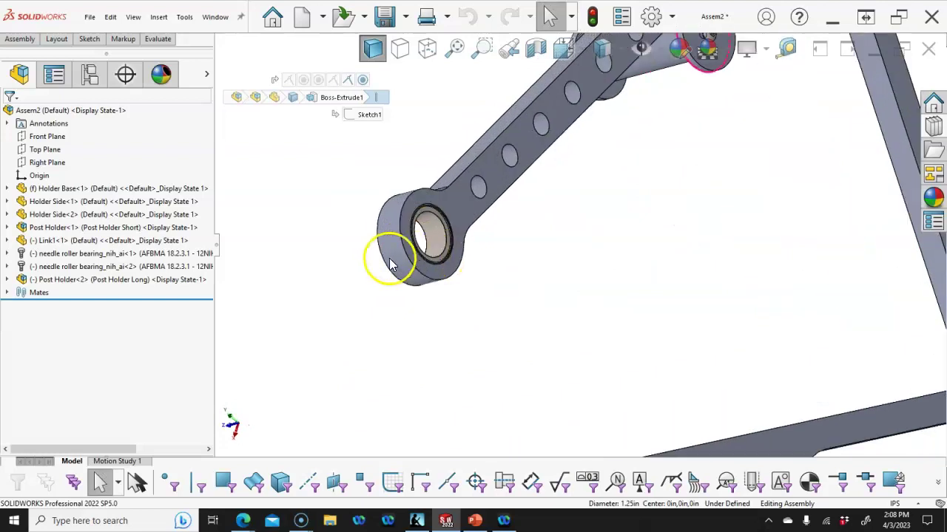
left_click(459, 275)
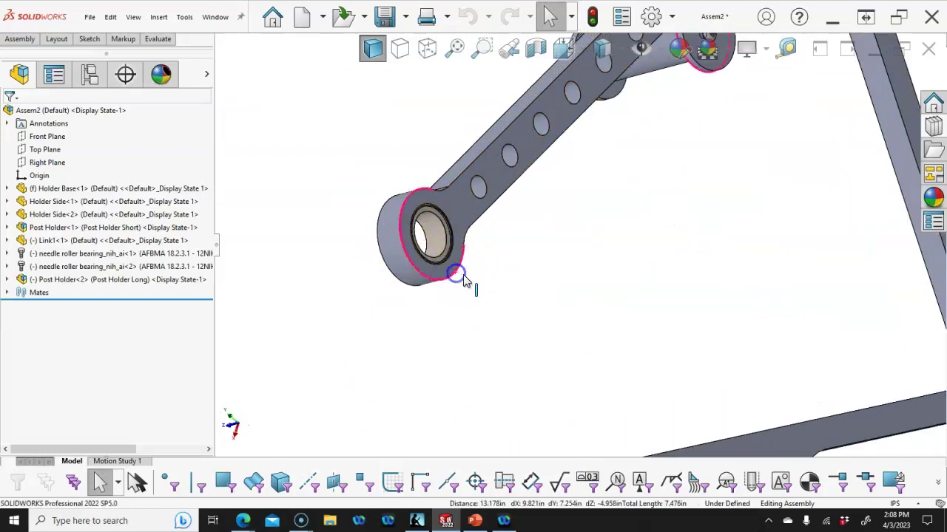
left_click(496, 266)
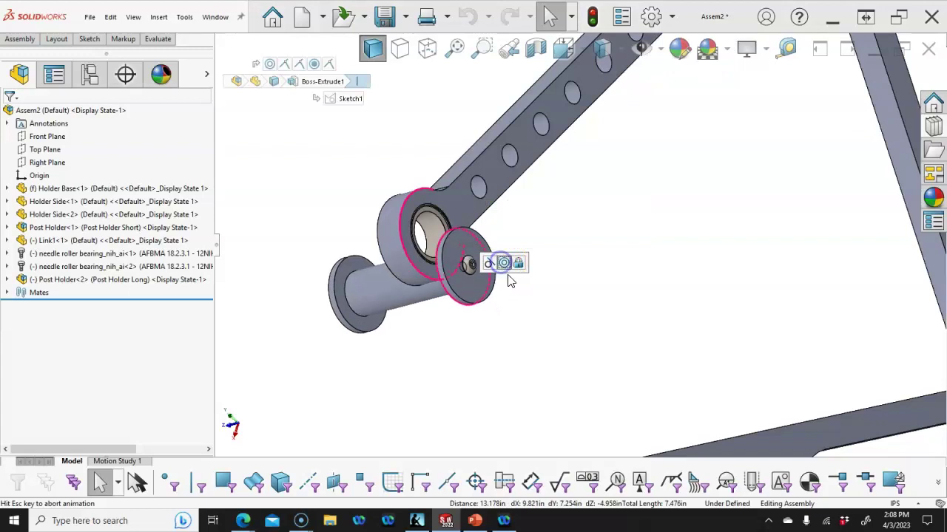
left_click(437, 237)
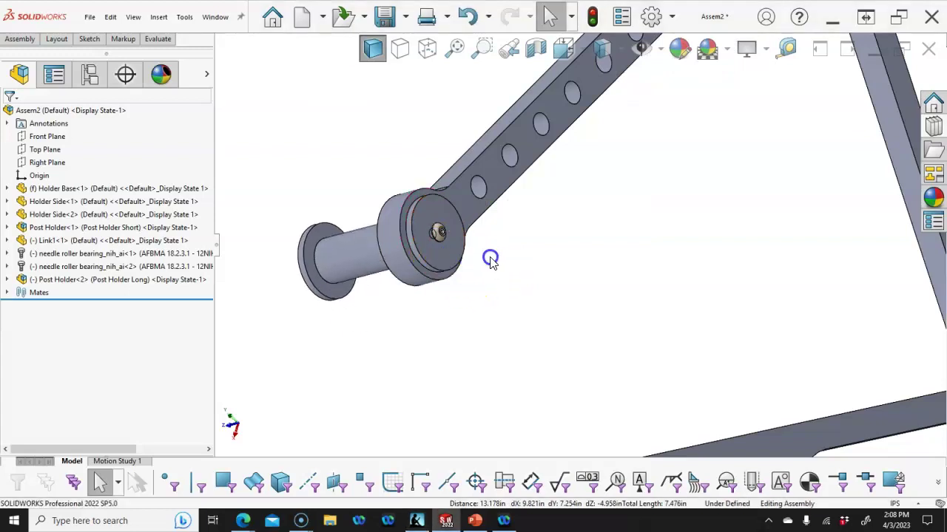
Make the pin's Disk Top face coincident with Link1's hub face
middle_click_drag(512, 248, 778, 177)
left_click(860, 212)
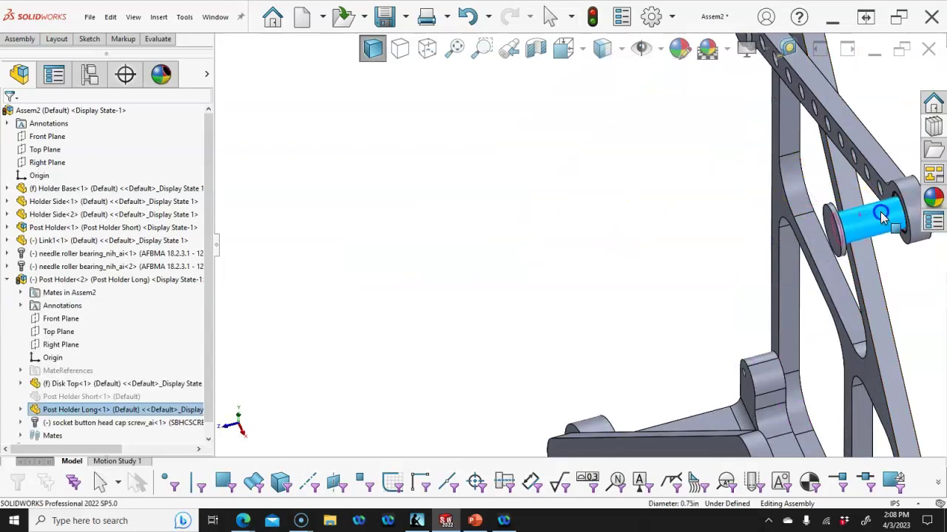
middle_click_drag(854, 210, 617, 188)
left_click(620, 194)
middle_click_drag(729, 200, 784, 192)
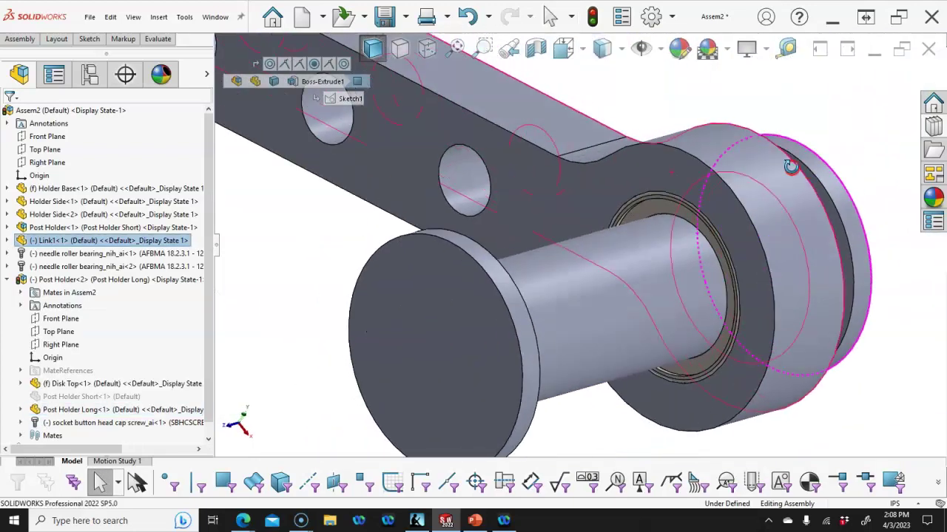
scroll(809, 186, "down", 3)
left_click(804, 234)
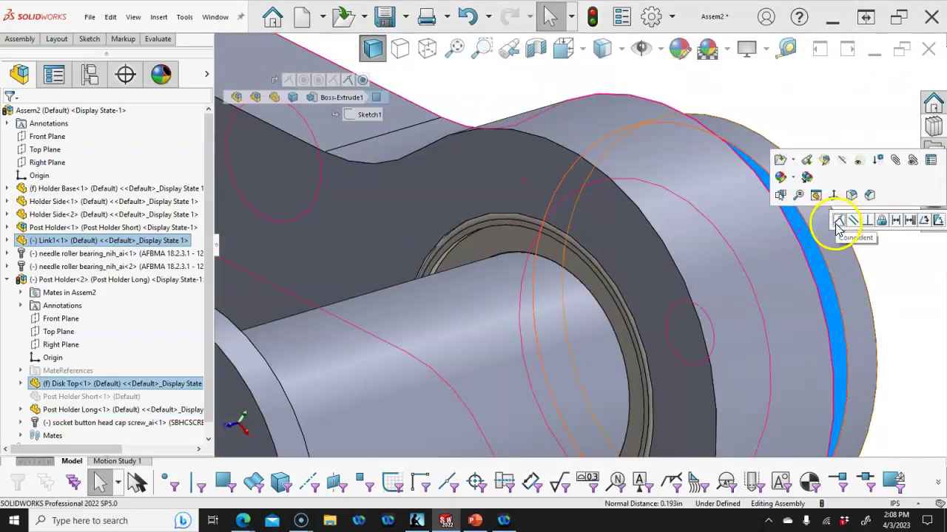
left_click(782, 166)
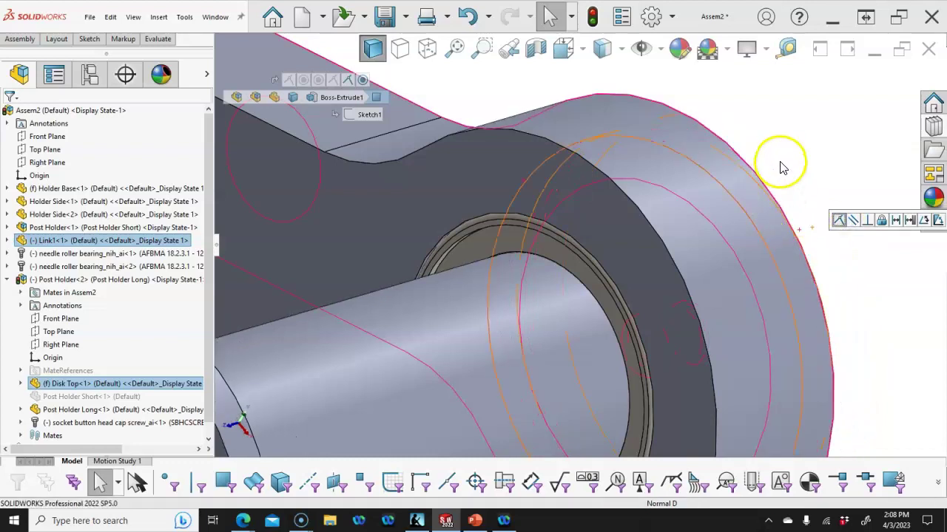
Drag Link1 up and to the left to swing it upward
scroll(788, 182, "up", 3)
middle_click_drag(788, 191, 749, 228)
left_click_drag(659, 146, 543, 65)
middle_click_drag(626, 158, 615, 170)
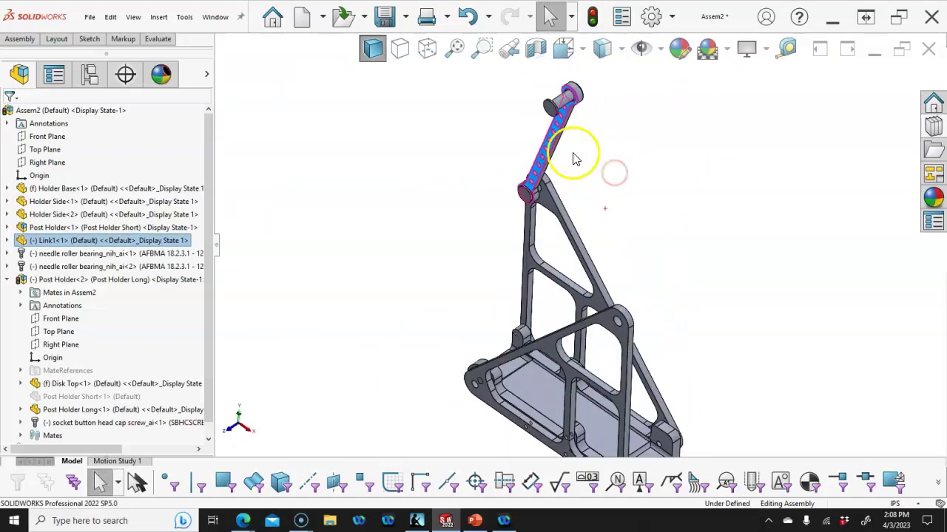
Insert Link2.SLDPRT from the P9-13 Final Project folder and place it beside the frame
left_click(158, 22)
mouse_move(185, 42)
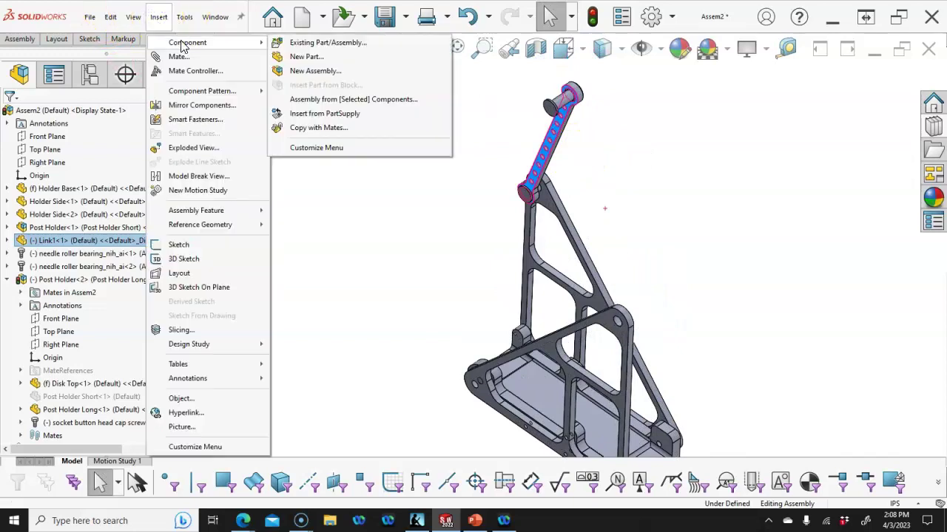
left_click(294, 42)
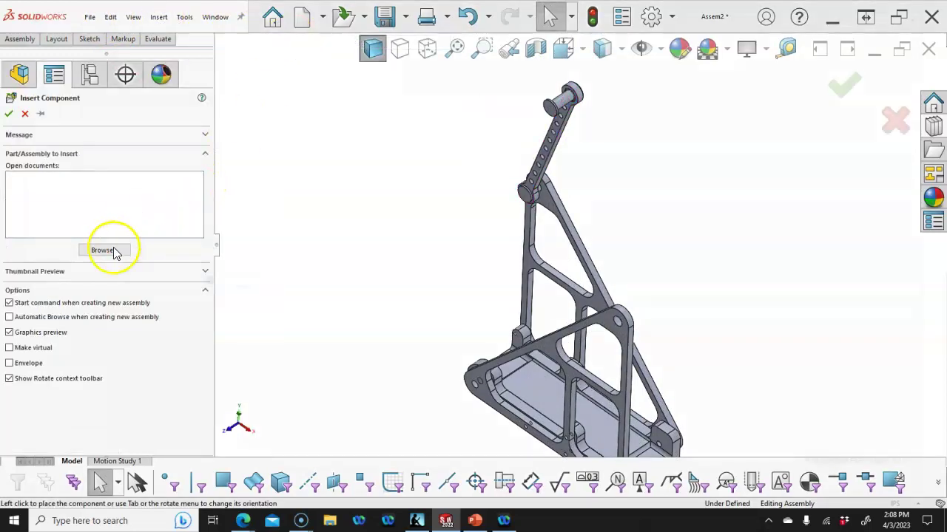
left_click(110, 251)
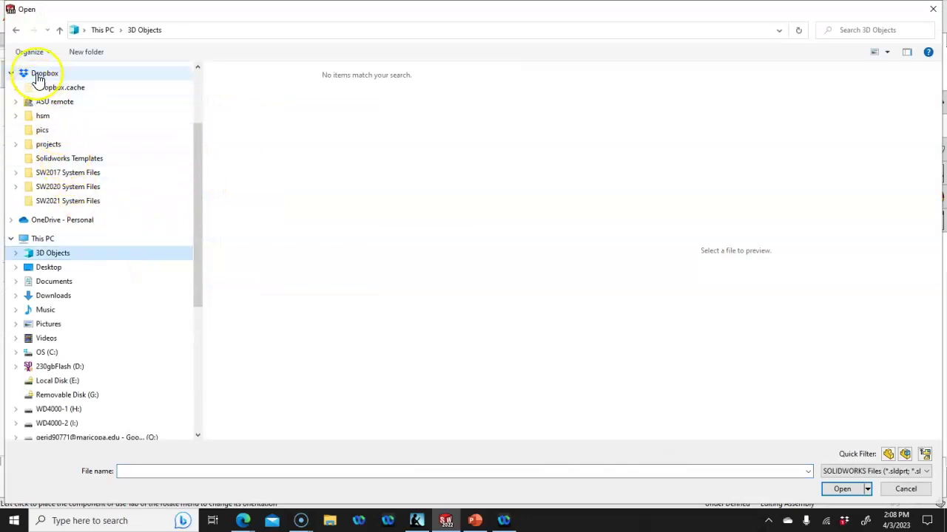
left_click(16, 29)
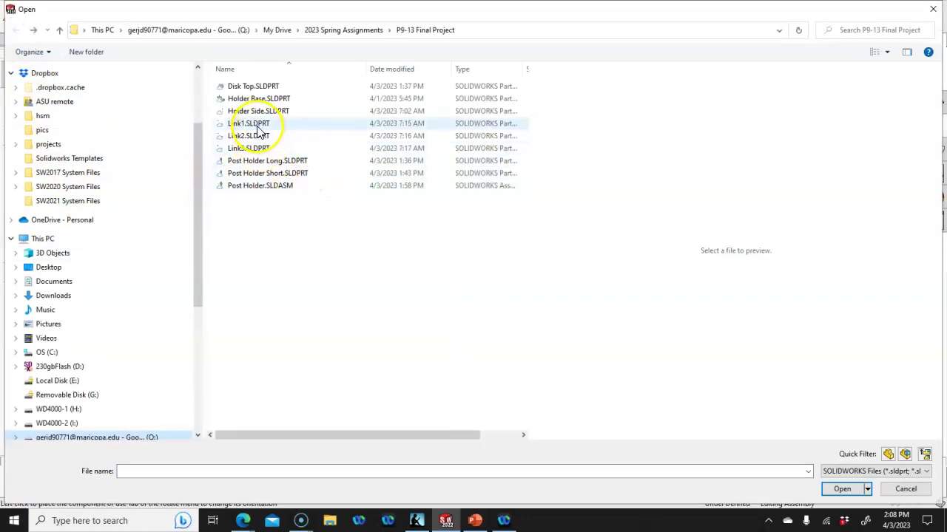
left_click(256, 136)
left_click(837, 488)
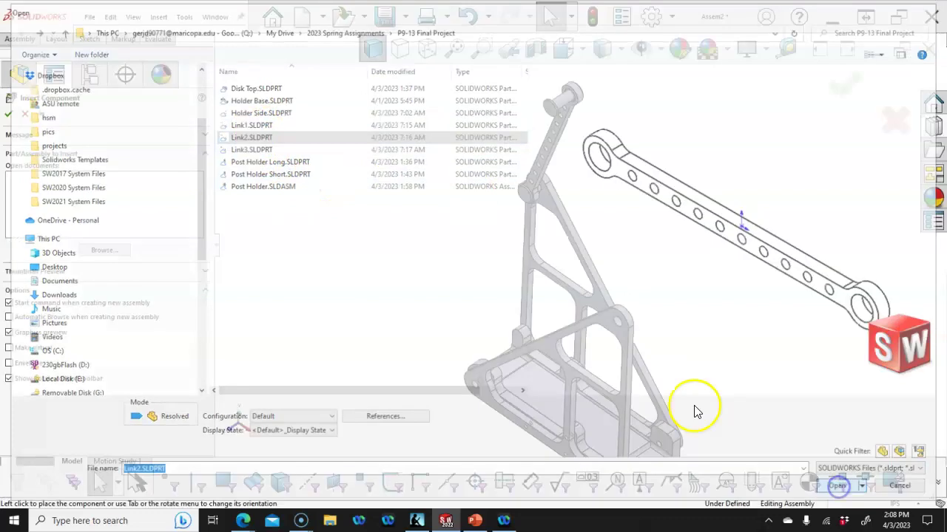
left_click(688, 159)
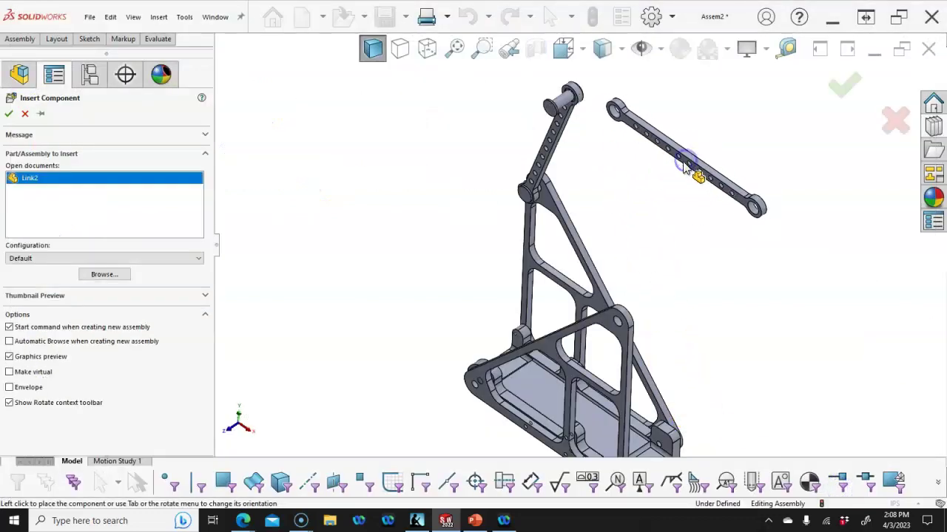
left_click(840, 87)
Drag a Needle Roller bearing from the Design Library toward Link2's end hole
scroll(803, 148, "down", 6)
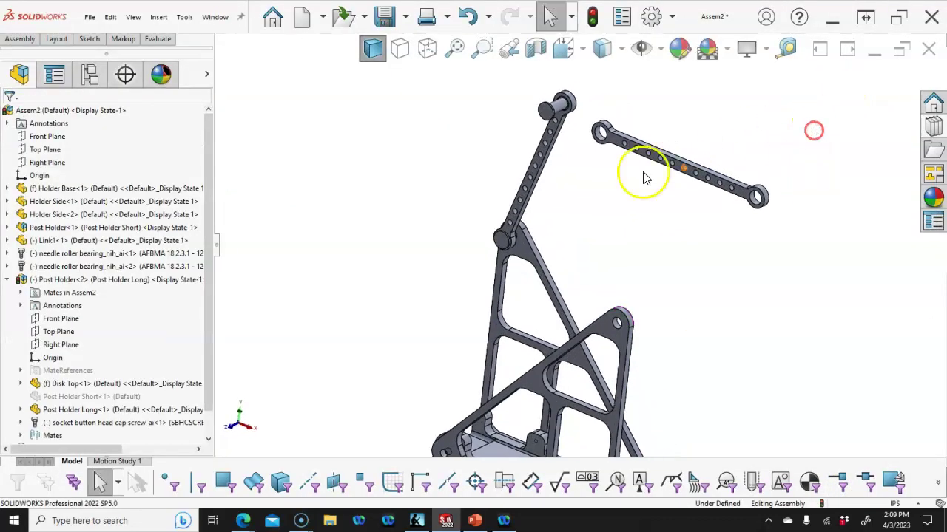
key("ctrl+Left")
key("ctrl+Down")
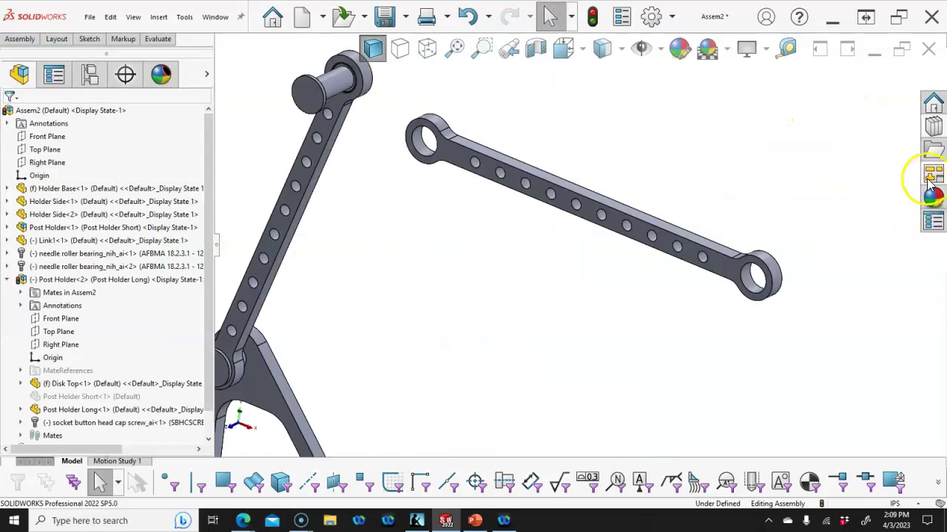
left_click(930, 130)
left_click_drag(830, 296, 434, 157)
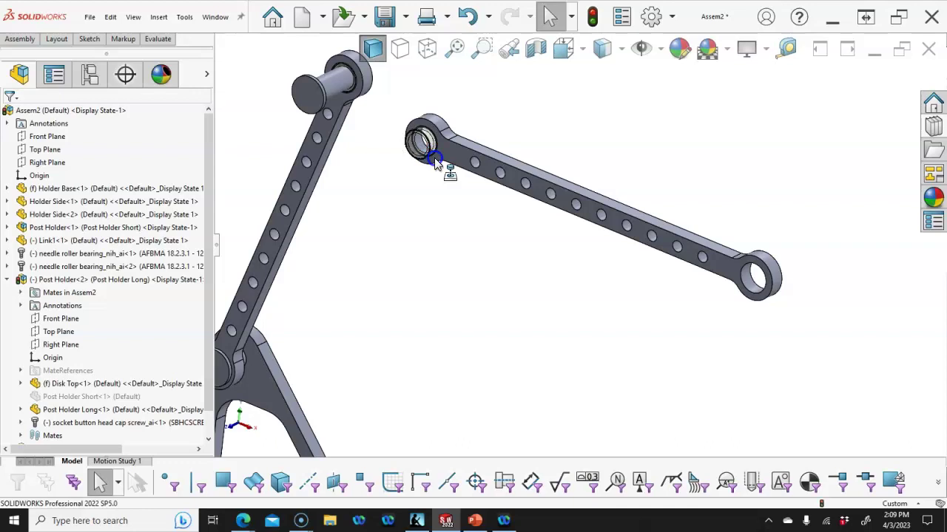
Drop the needle roller bearing into Link2's end hole and set its size to 12NIHI35
left_click_drag(435, 162, 434, 157)
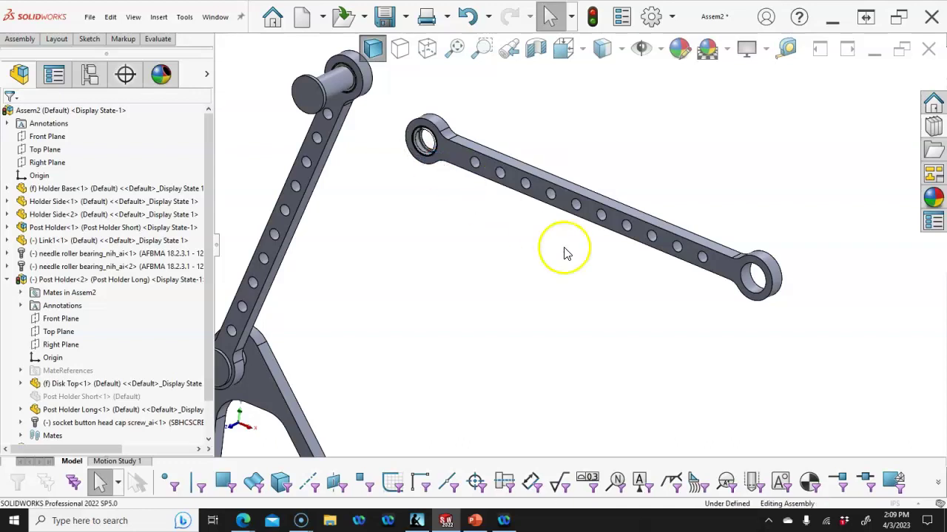
scroll(511, 237, "up", 5)
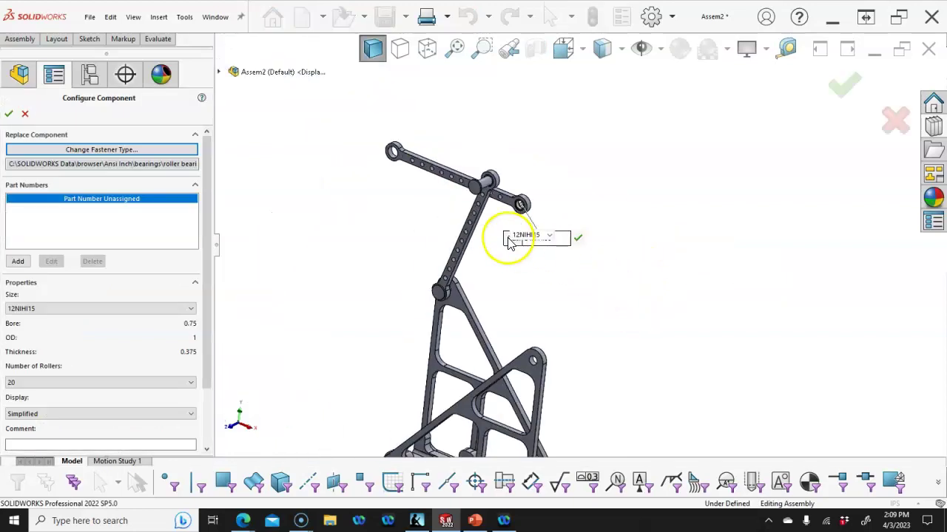
scroll(490, 200, "down", 3)
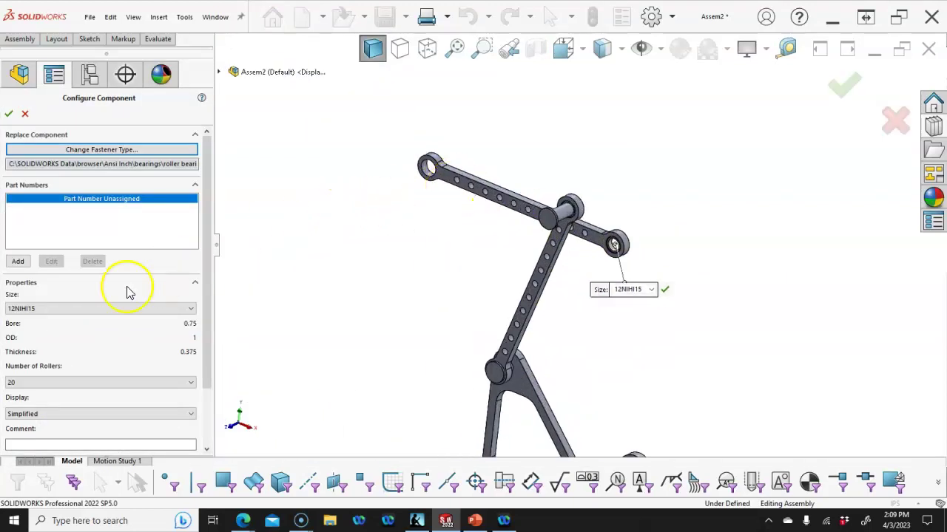
left_click(52, 310)
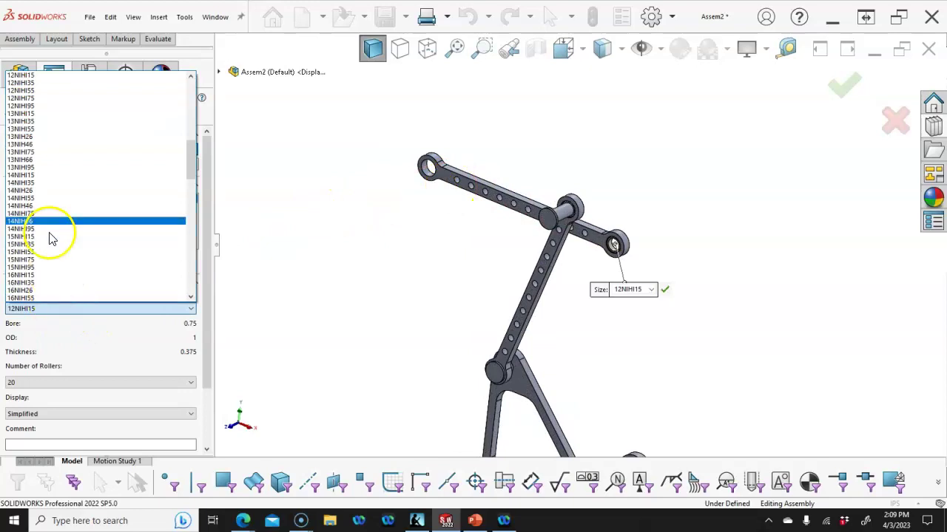
left_click(71, 83)
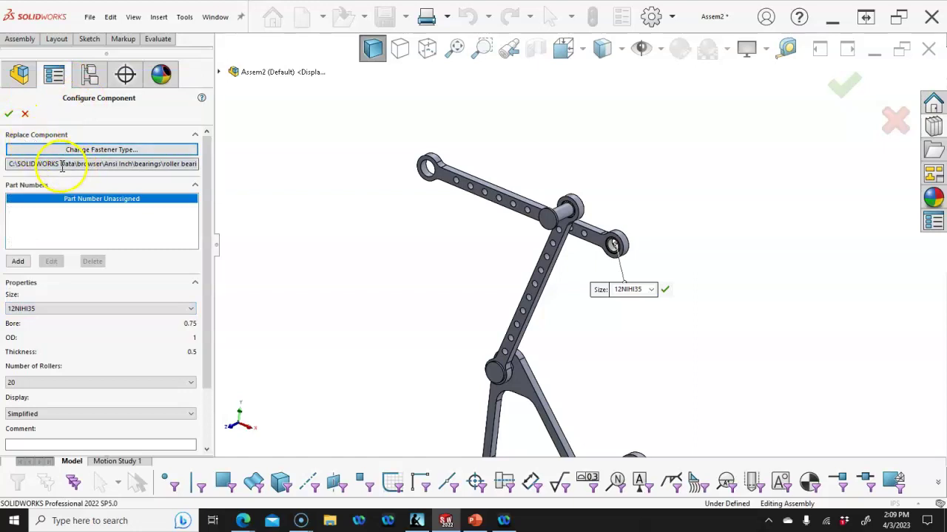
left_click(172, 150)
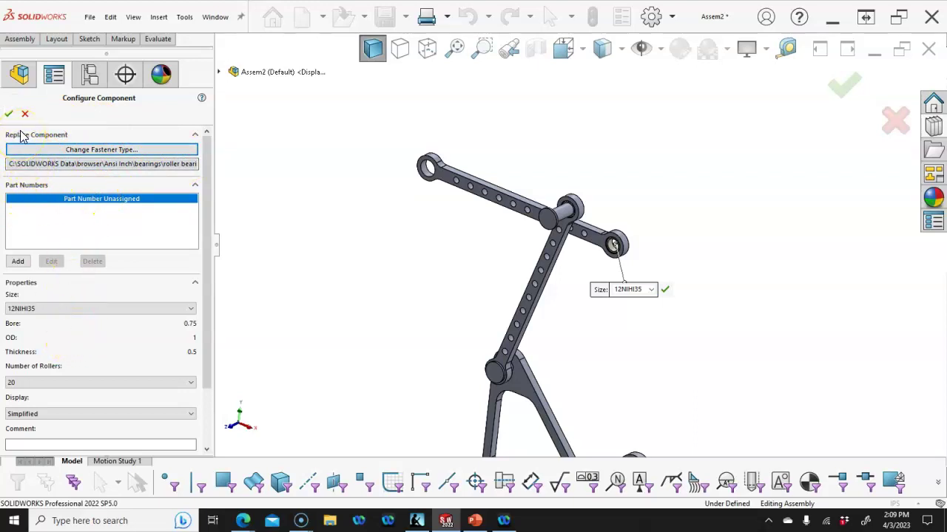
left_click(9, 111)
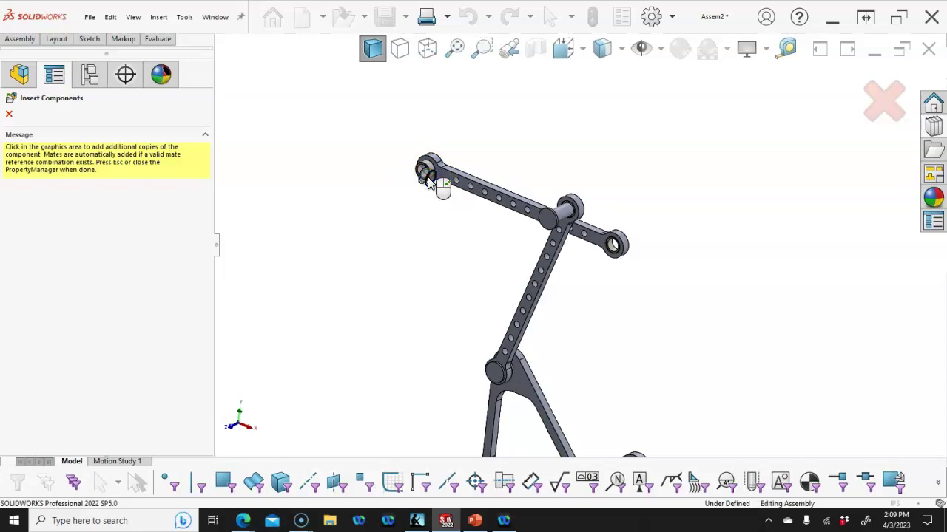
Flip the alignment of the left bearing's Coincident9 mate to Link2
left_click(10, 111)
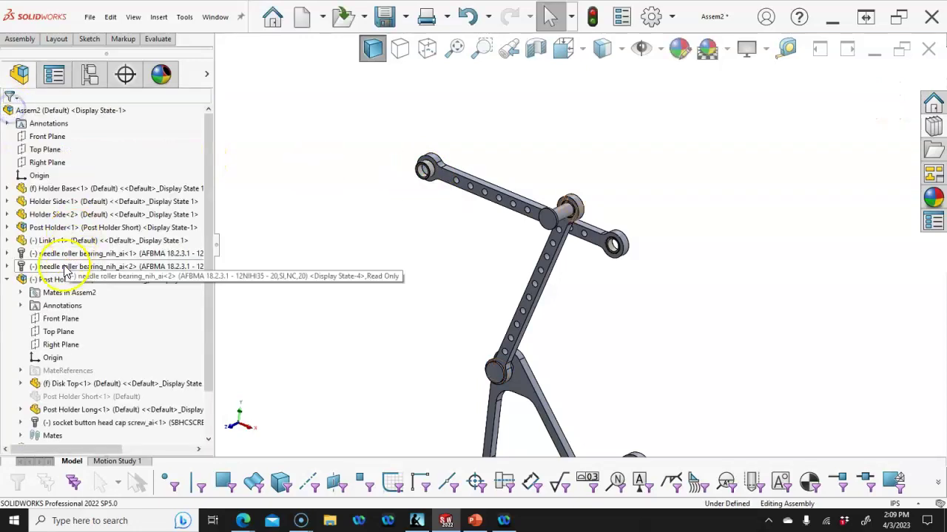
left_click(7, 280)
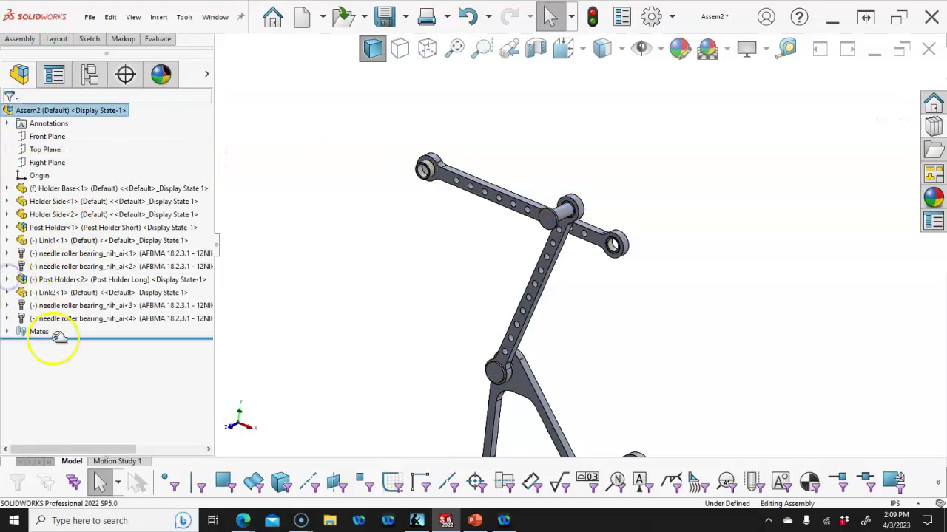
left_click(7, 320)
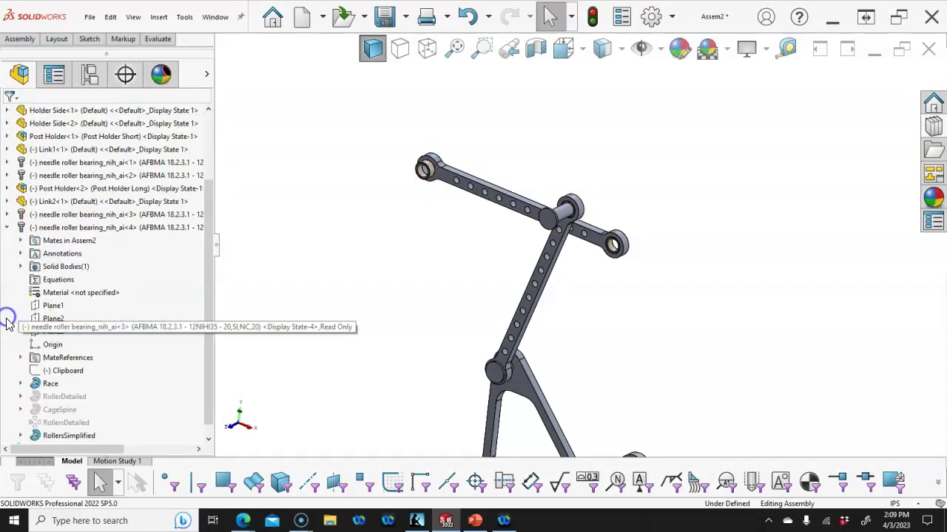
left_click(21, 240)
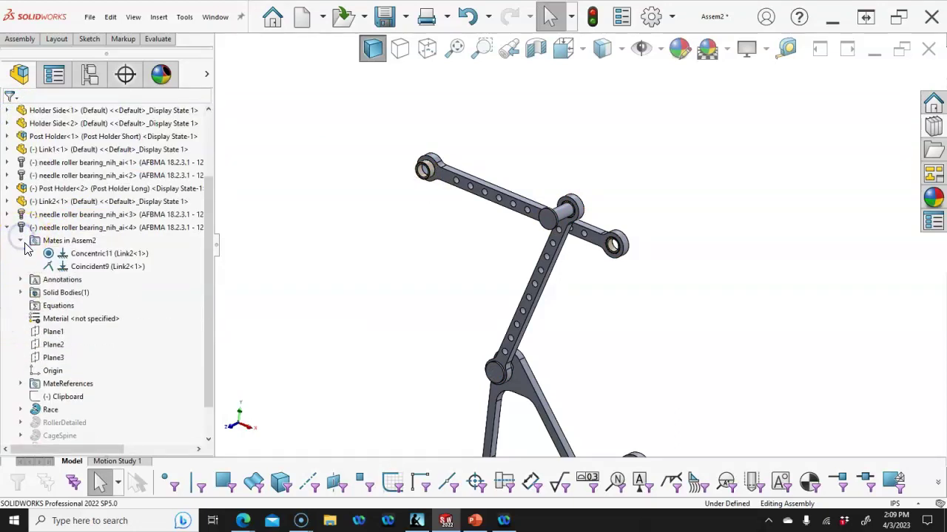
right_click(80, 266)
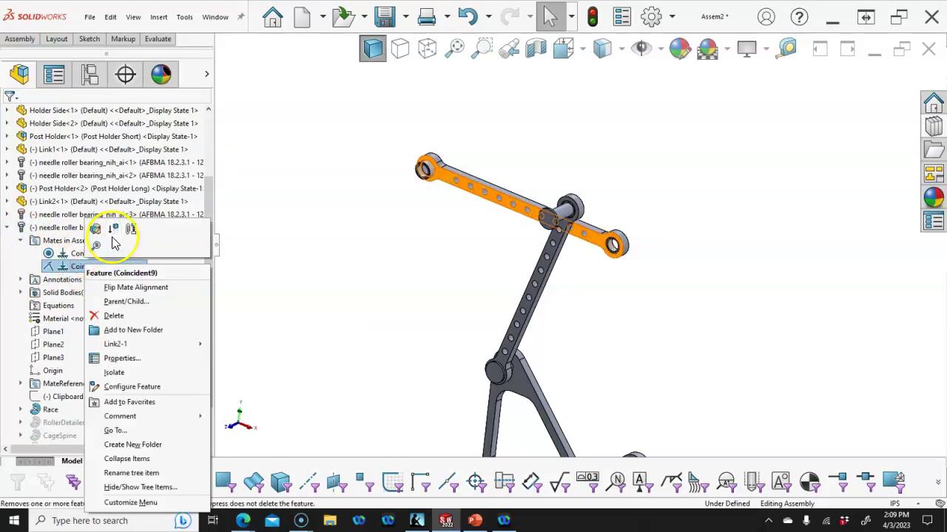
left_click(91, 262)
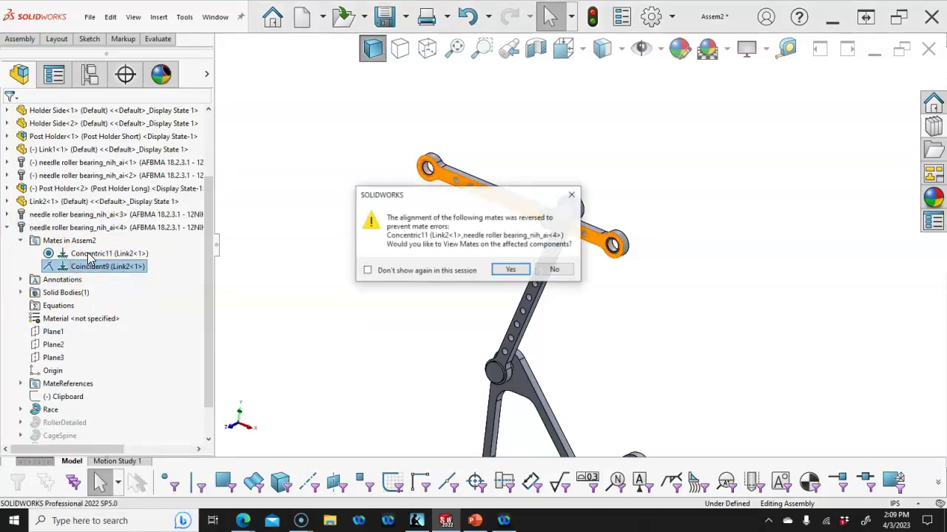
left_click(544, 272)
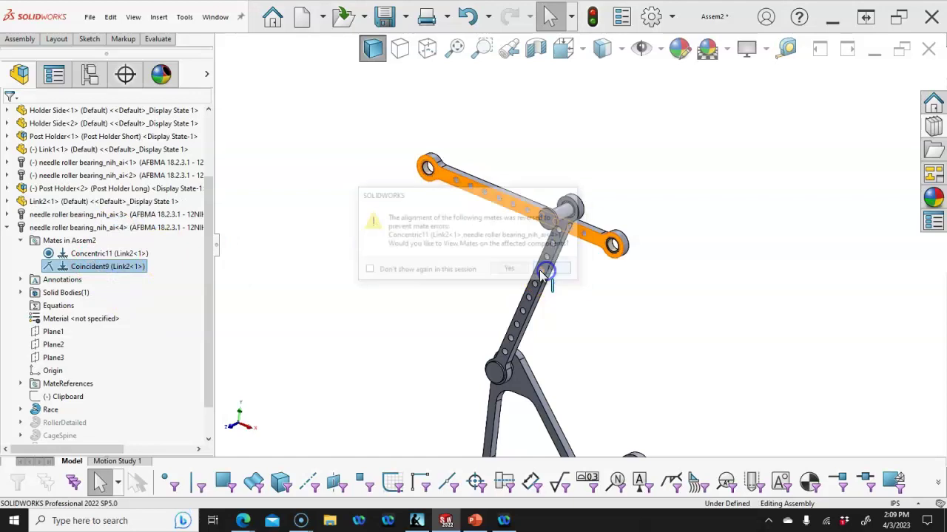
Unlock rotation on both bearings' concentric mates, Concentric11 and Concentric10
right_click(110, 254)
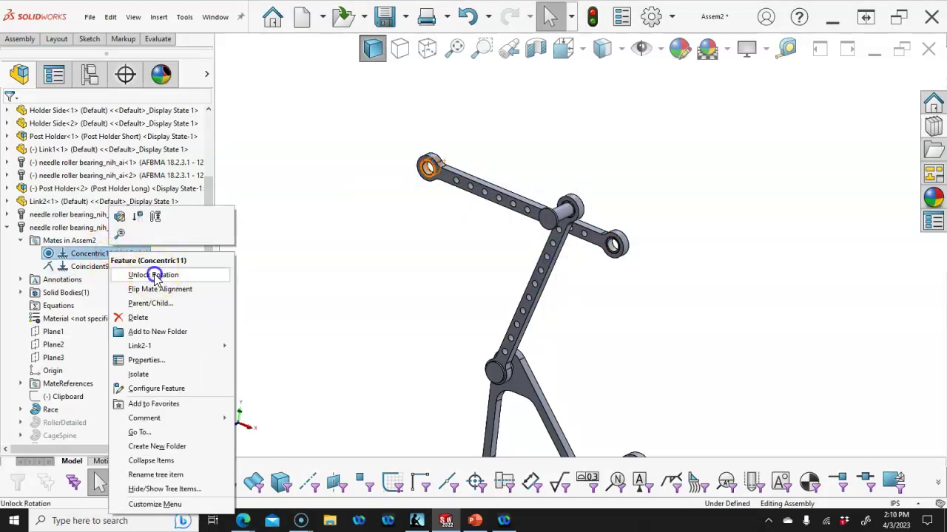
left_click(154, 275)
left_click(8, 228)
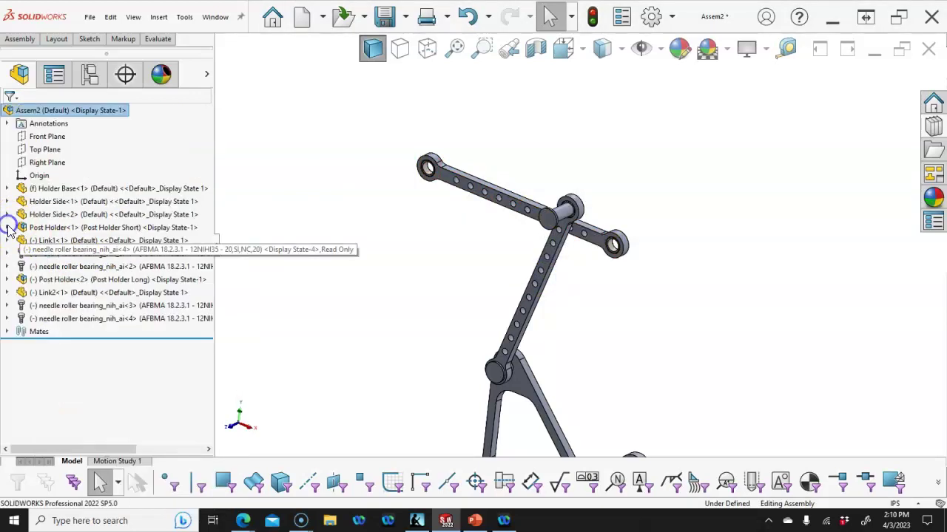
left_click(7, 321)
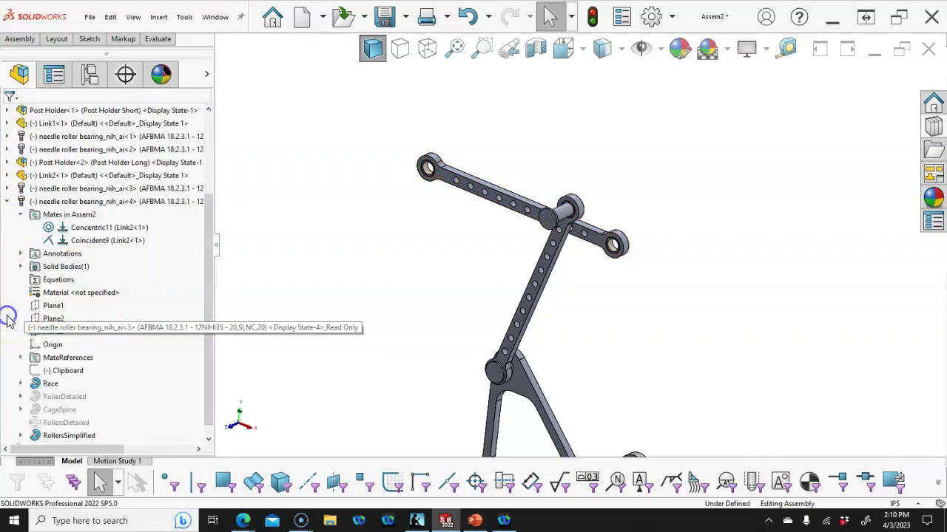
left_click(8, 187)
left_click(21, 189)
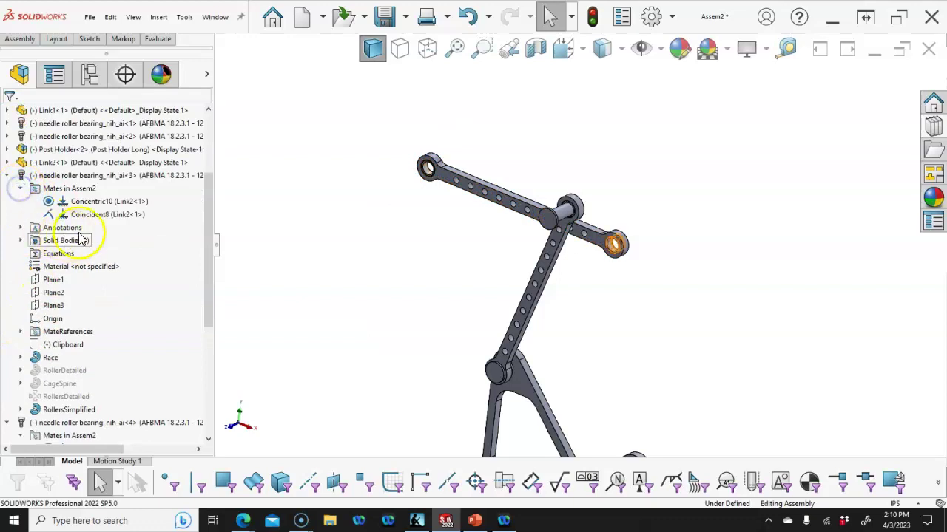
right_click(79, 205)
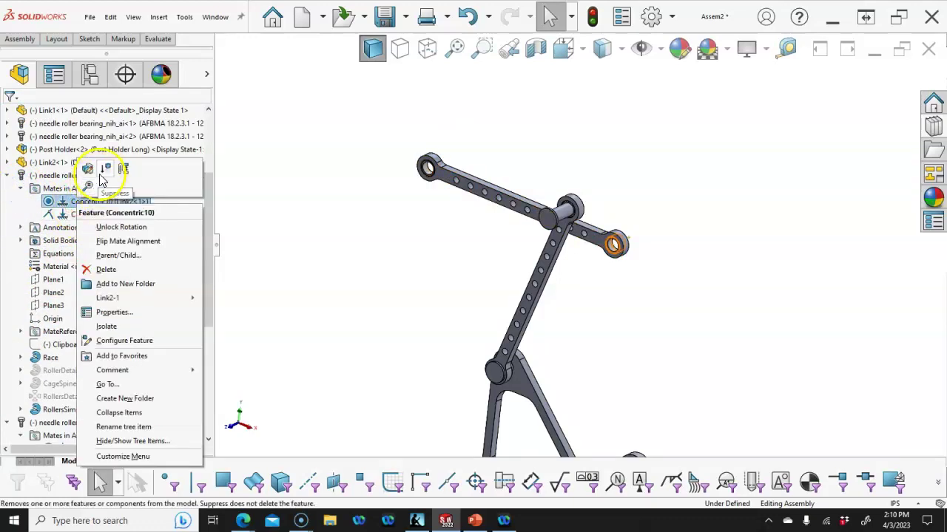
left_click(118, 235)
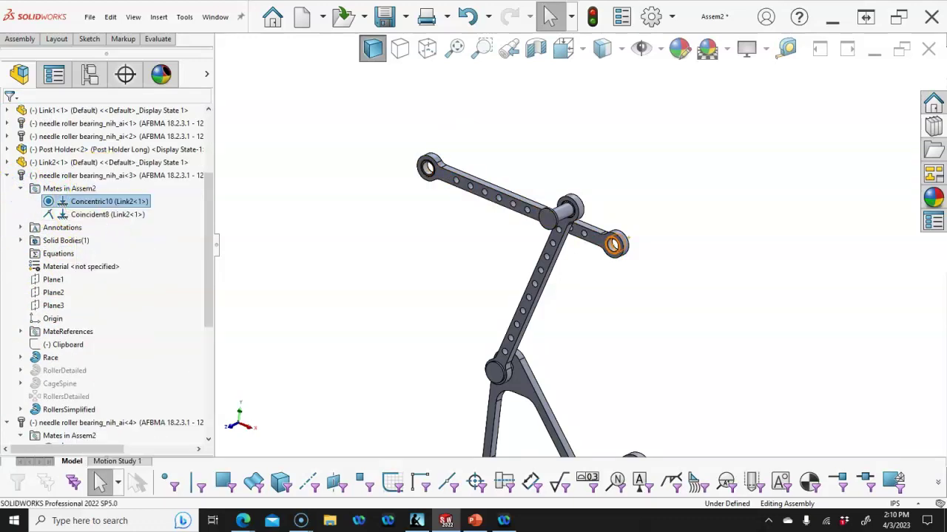
left_click(8, 175)
Make the bearing bore at Link2's left end concentric with the long post holder's pin
left_click(7, 188)
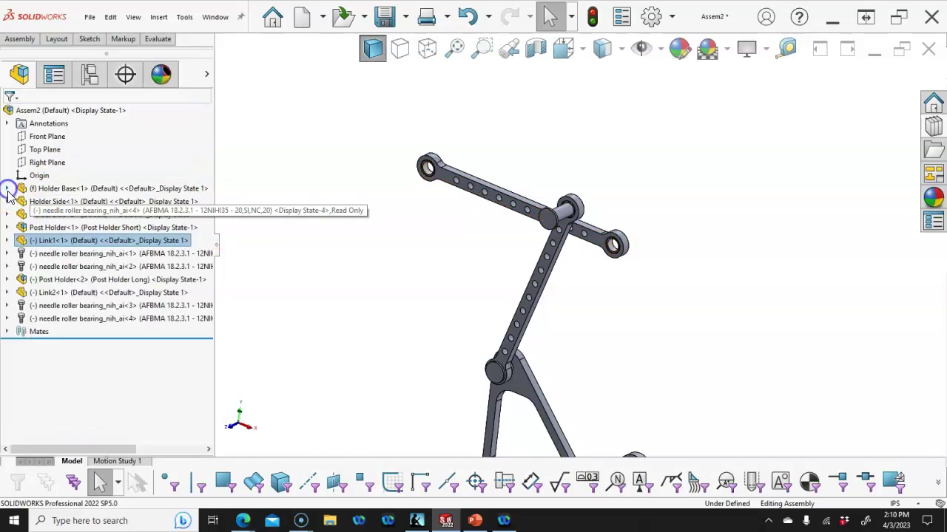
scroll(488, 237, "down", 3)
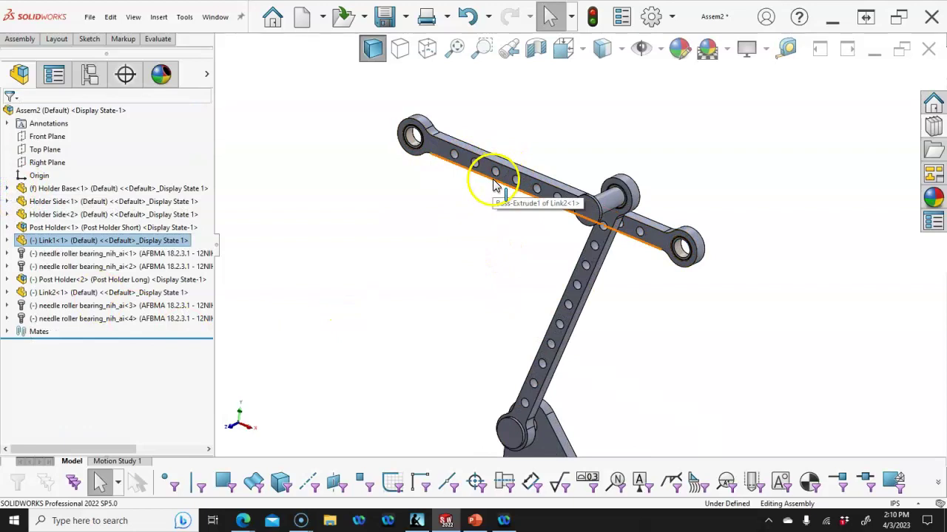
left_click(412, 137)
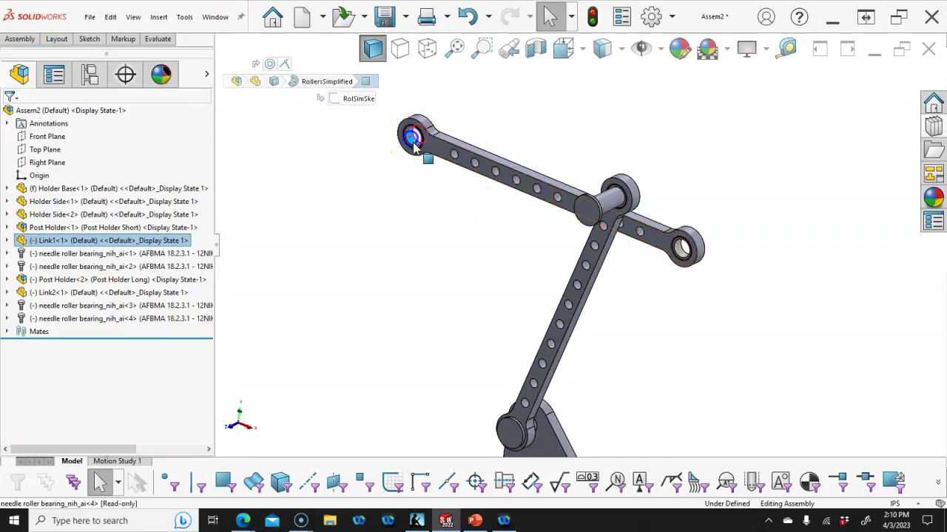
left_click(613, 210, "ctrl")
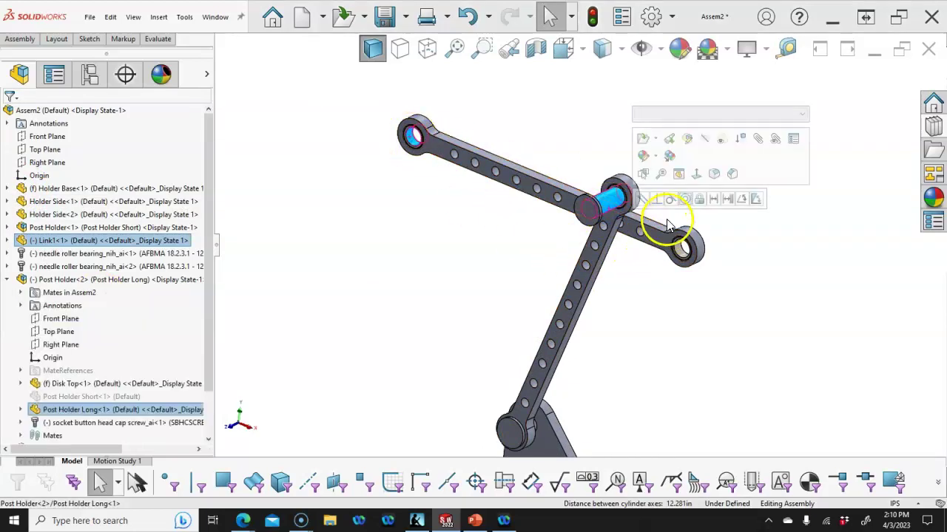
left_click(684, 199)
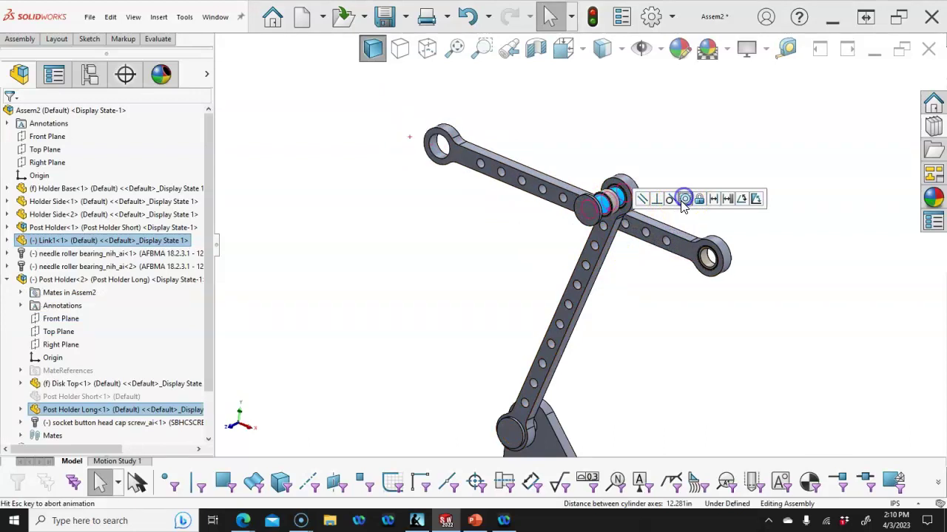
left_click(521, 195)
Orbit around the new joint to inspect Link2 seated on the long post holder
middle_click_drag(500, 224, 609, 258)
scroll(592, 222, "down", 3)
scroll(582, 212, "down", 8)
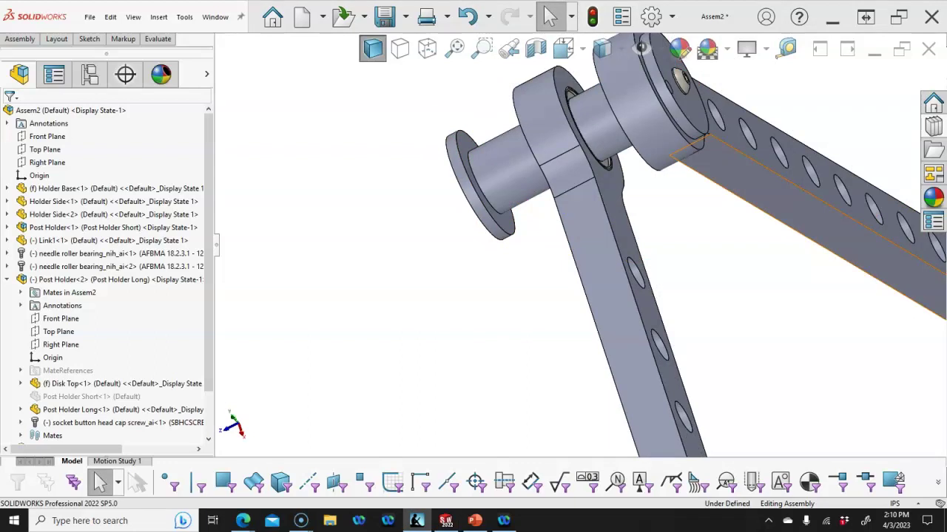
middle_click_drag(495, 301, 468, 326)
left_click(249, 273)
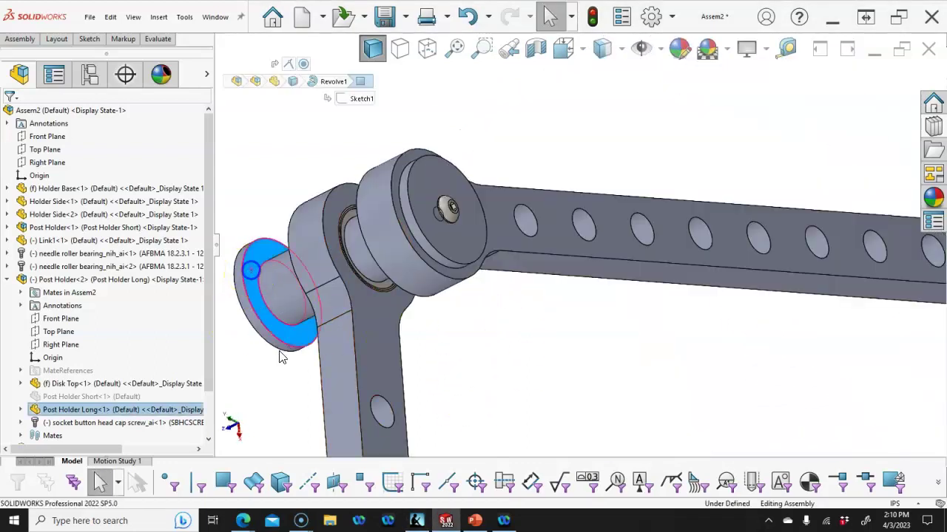
middle_click_drag(281, 354, 370, 340)
middle_click_drag(270, 303, 312, 275)
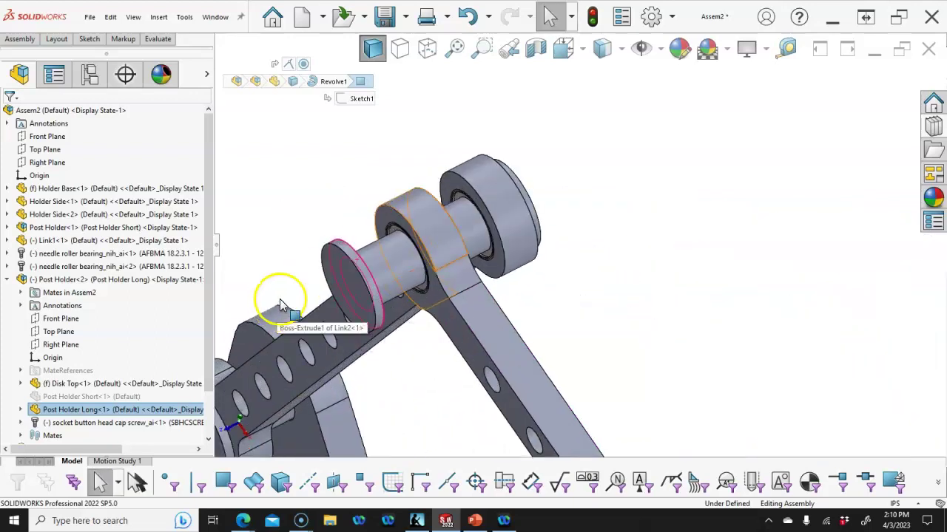
left_click(378, 220)
left_click(443, 227)
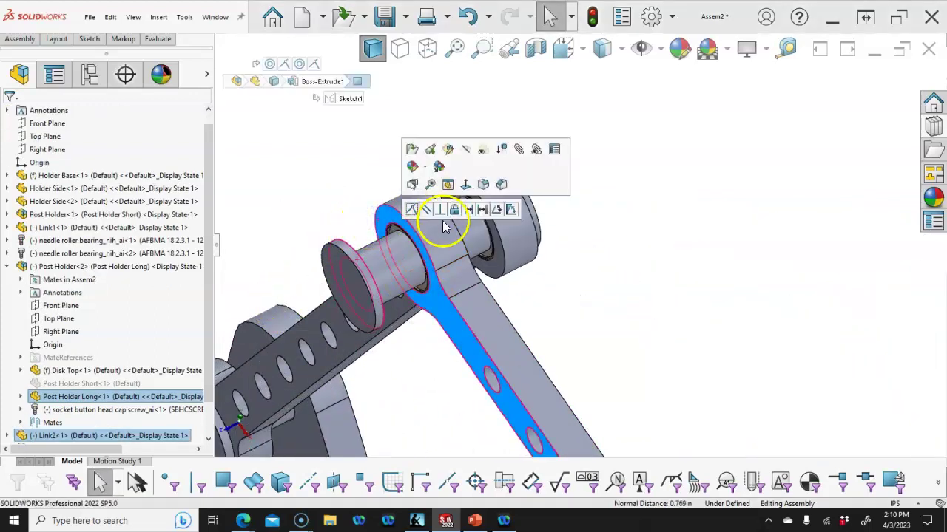
left_click(596, 277)
middle_click_drag(596, 286, 621, 317)
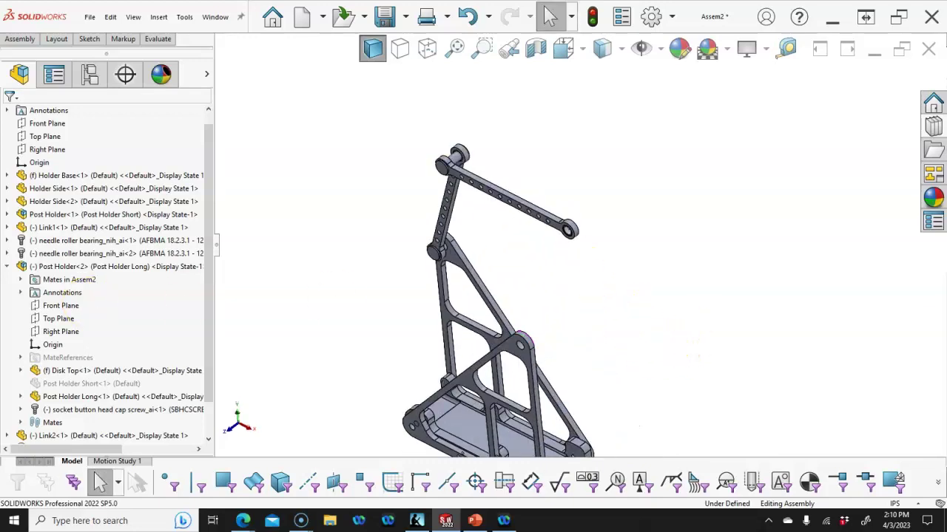
Drag a copy of the long post holder into Link2's free end hole
left_click(7, 266)
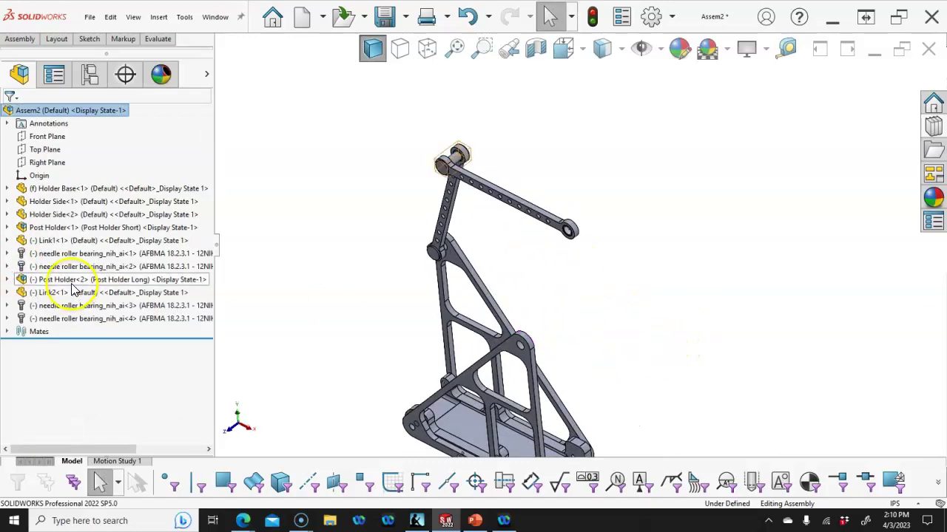
mouse_move(73, 287)
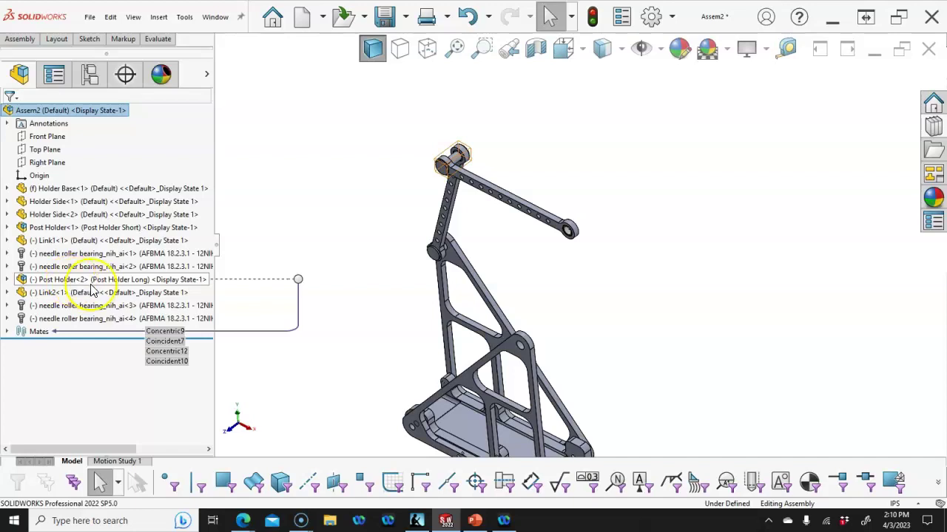
scroll(575, 234, "down", 3)
middle_click_drag(575, 235, 431, 201)
scroll(594, 228, "down", 5)
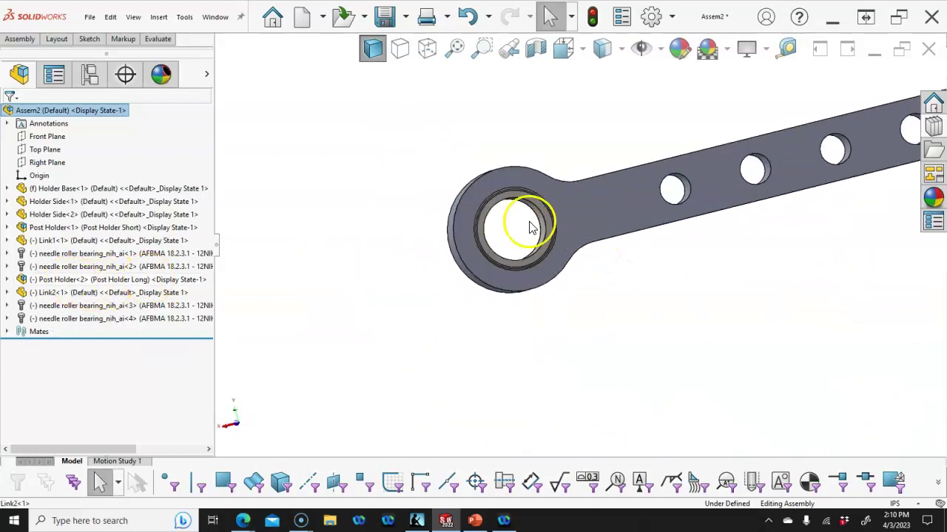
left_click_drag(35, 285, 446, 247)
left_click(507, 279)
Mate the new post holder's shaft concentric with Link2's needle bearing
middle_click_drag(540, 305, 619, 245)
left_click(618, 239)
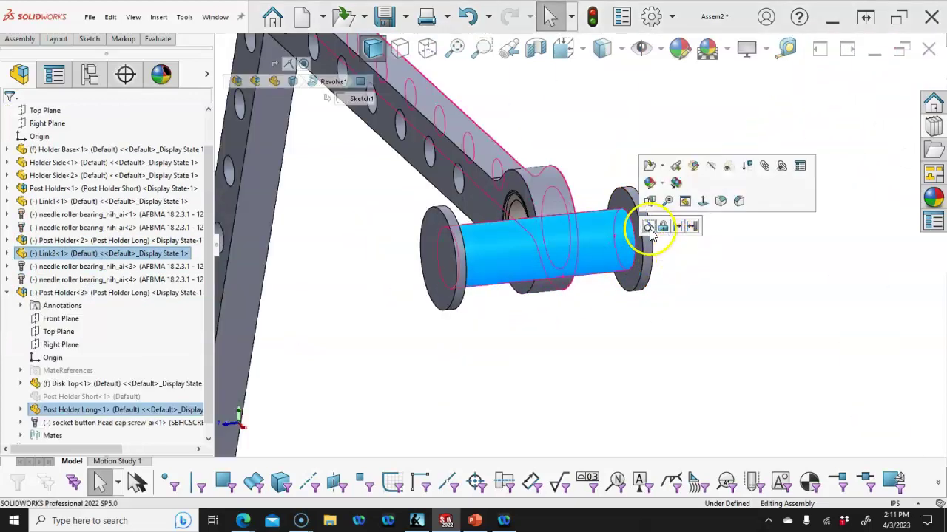
left_click(663, 229)
left_click(582, 245)
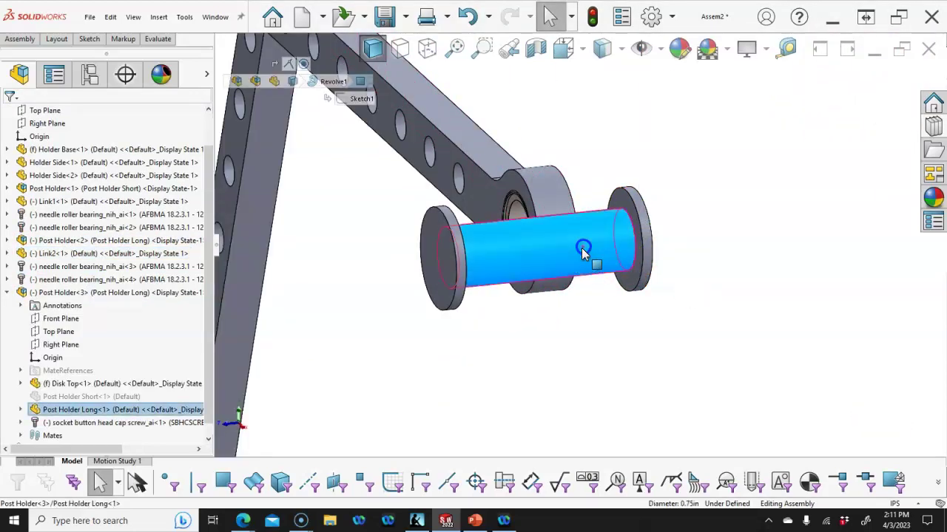
left_click(516, 220, "ctrl")
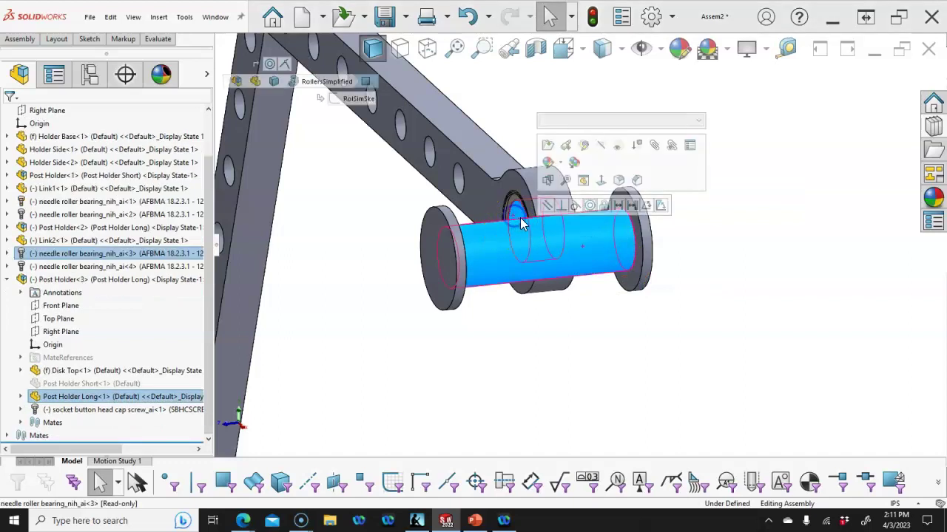
left_click(592, 209)
left_click(603, 206)
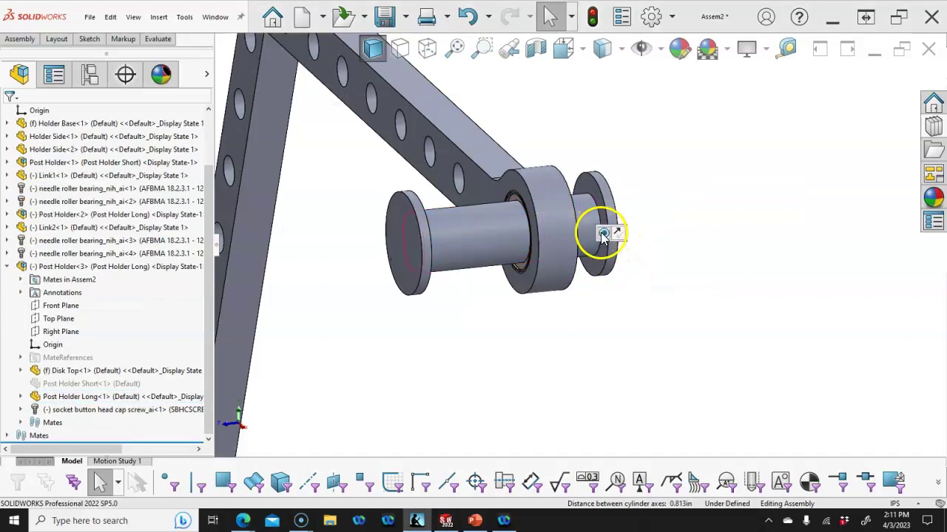
Make the post holder's Disk Top concentric with Link2's face
left_click(587, 196)
middle_click_drag(634, 220, 564, 214)
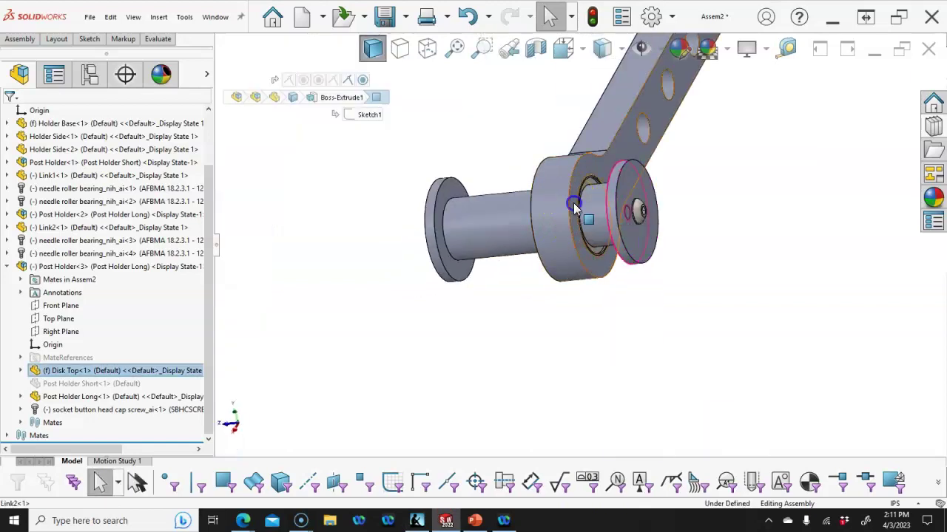
left_click(610, 224, "ctrl")
left_click(605, 194)
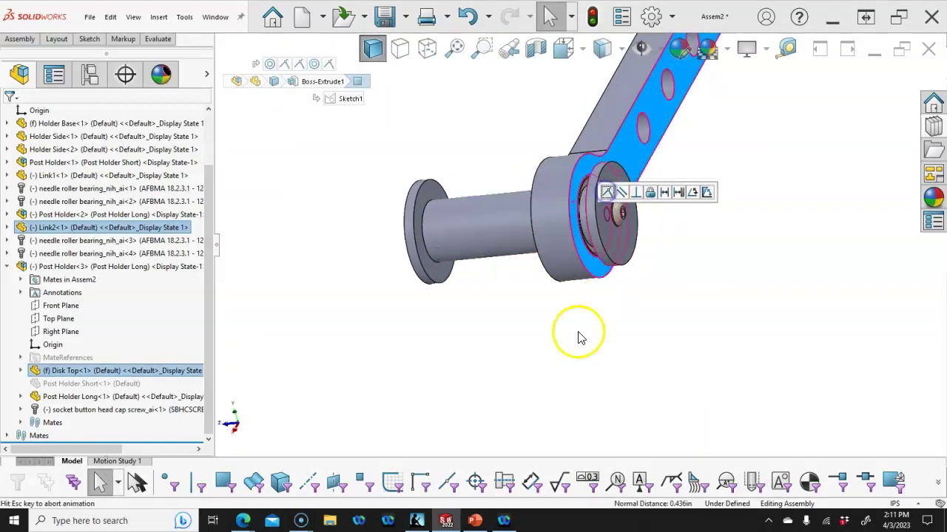
left_click(611, 296)
scroll(611, 296, "down", 3)
middle_click_drag(616, 280, 693, 333)
Collapse Post Holder<3> and drag a copy of Post Holder<1> to the frame's lower joint
scroll(691, 333, "down", 4)
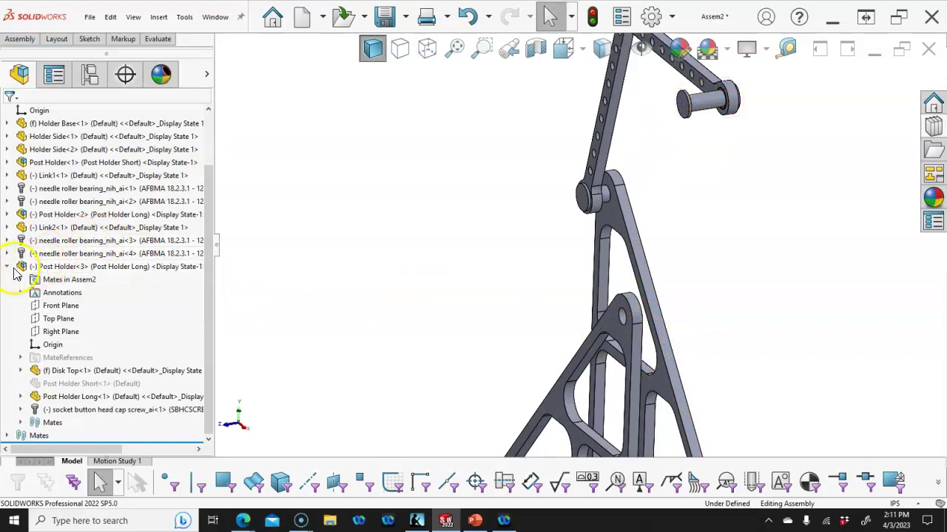
left_click(20, 266)
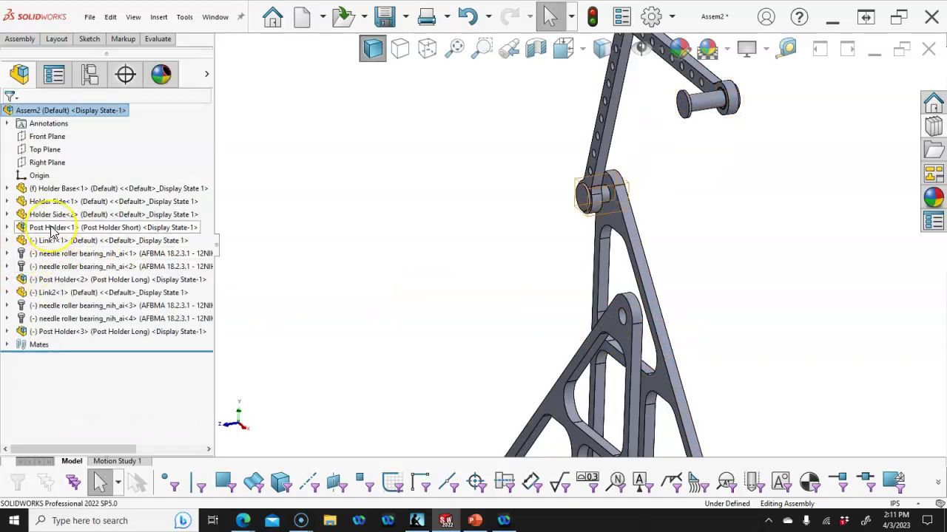
mouse_move(52, 231)
left_click_drag(52, 231, 625, 330)
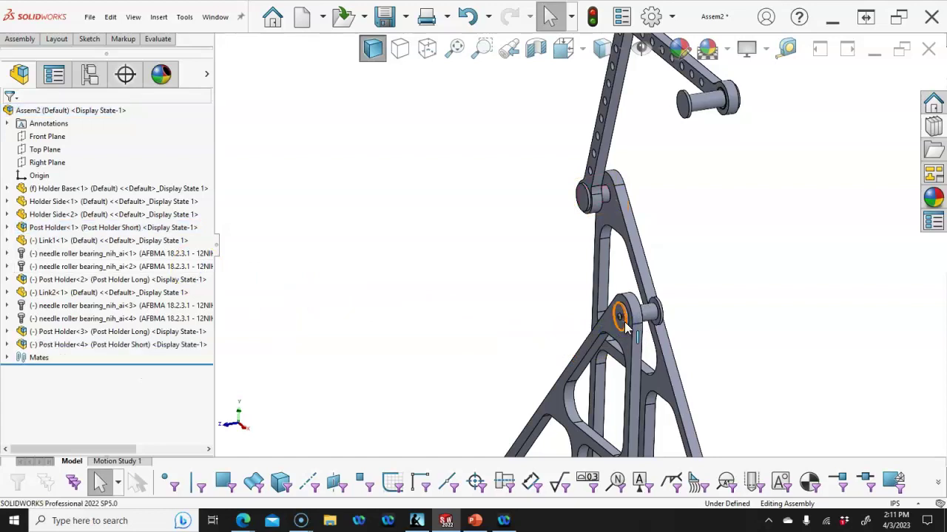
scroll(612, 363, "down", 5)
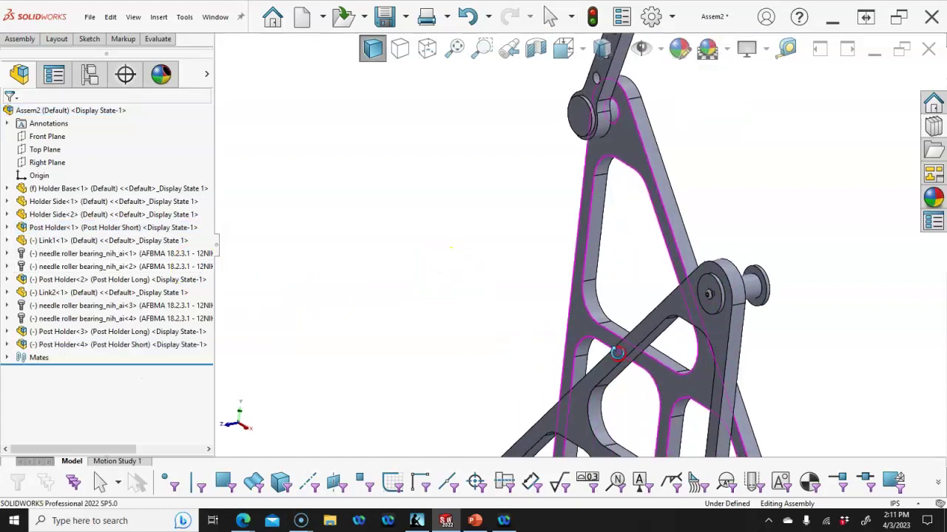
scroll(612, 364, "up", 4)
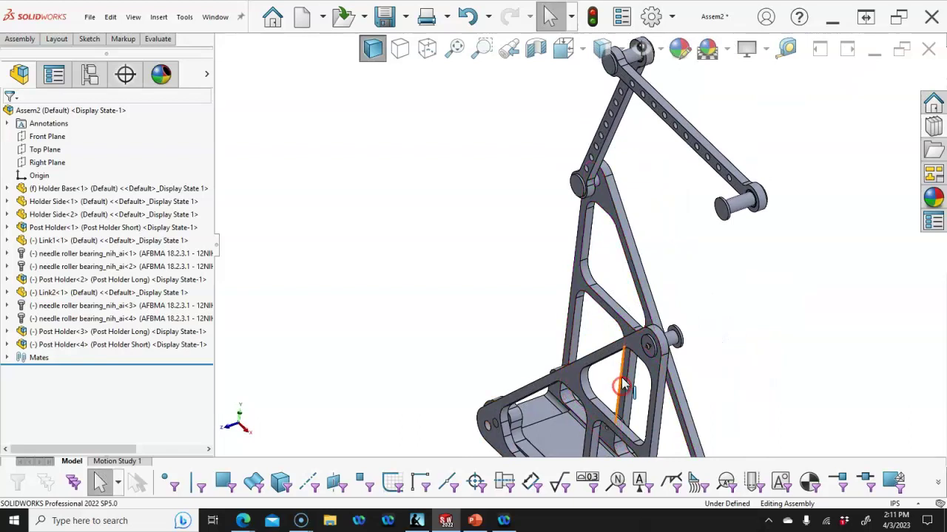
scroll(685, 366, "down", 5)
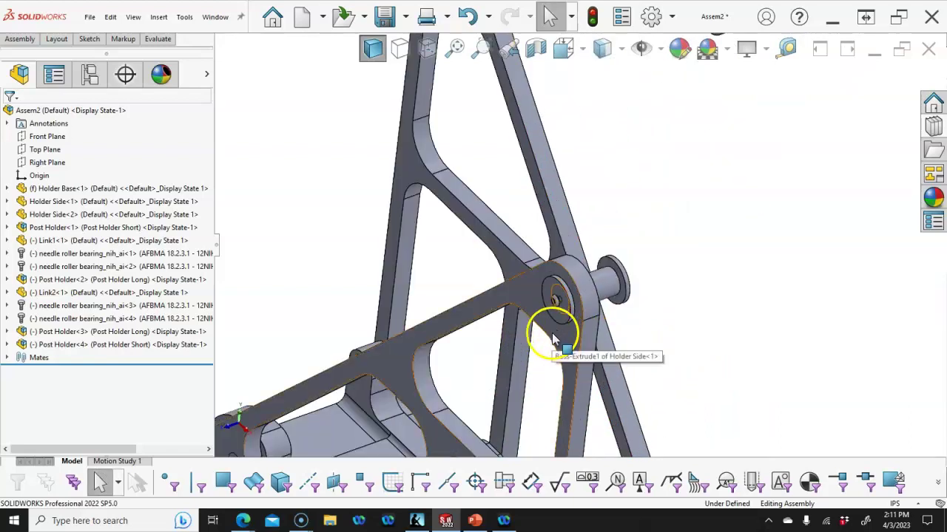
scroll(660, 267, "up", 5)
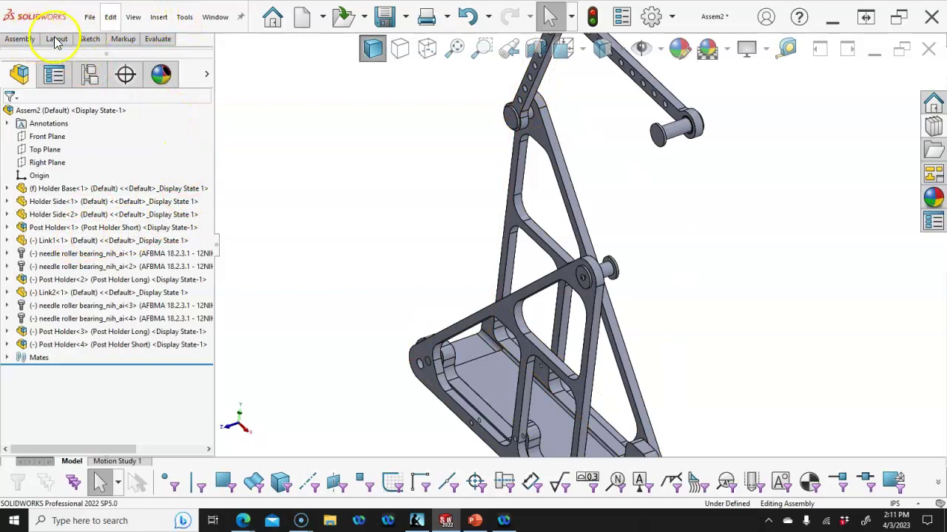
Insert Link3.SLDPRT as an existing part and drop it into Assem2 beside the frame
left_click(159, 18)
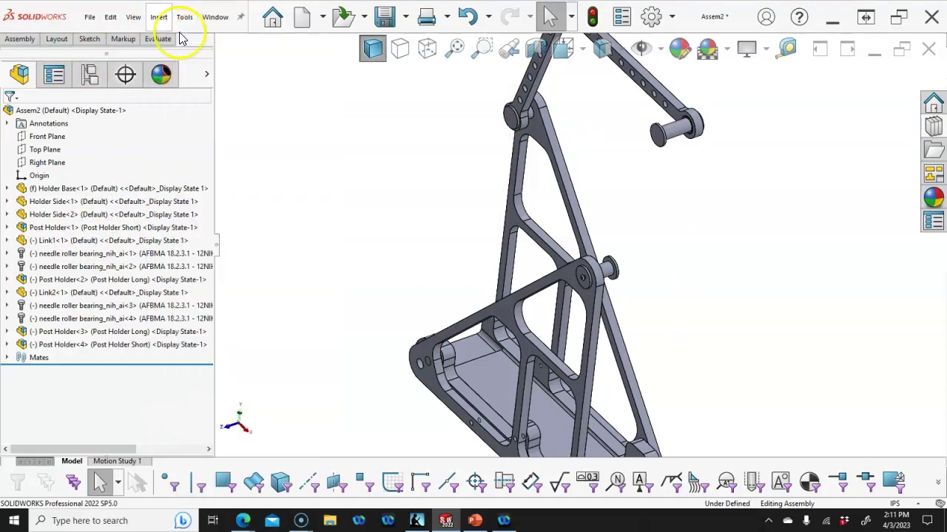
left_click(279, 42)
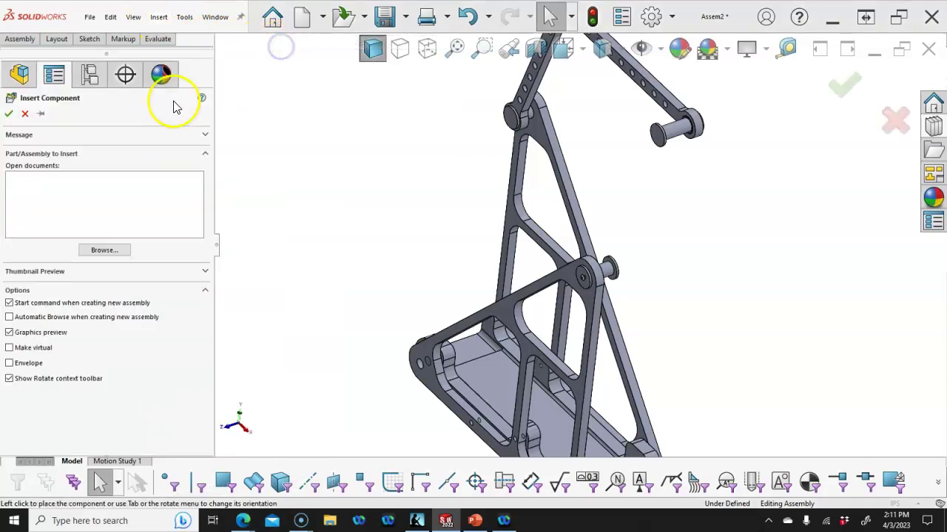
left_click(100, 250)
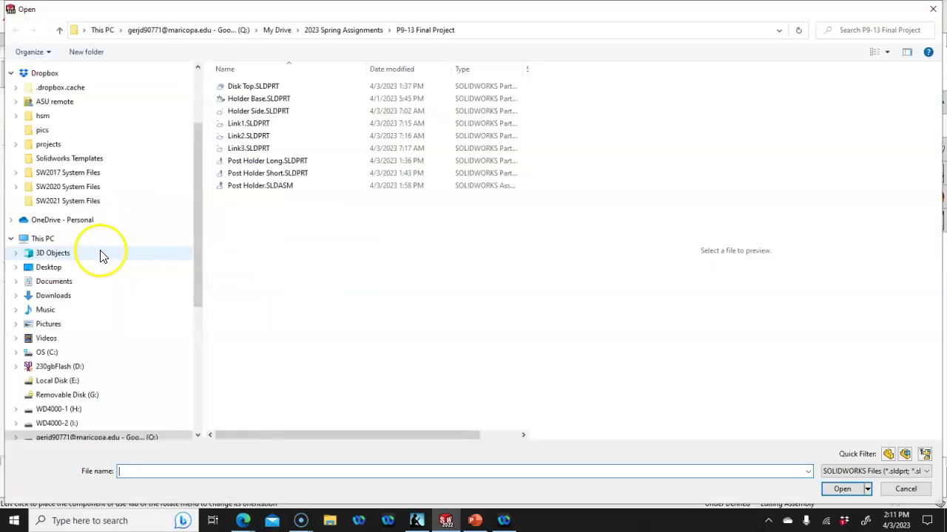
left_click(249, 148)
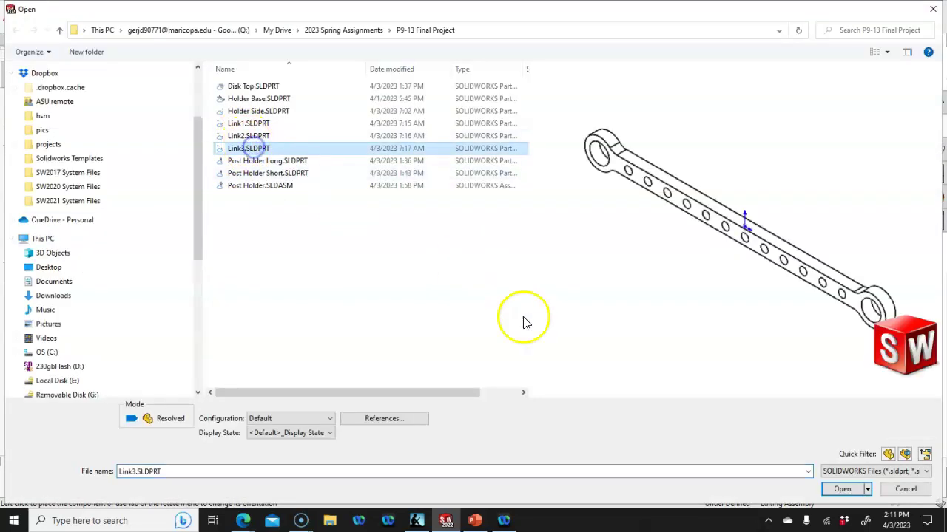
left_click(834, 489)
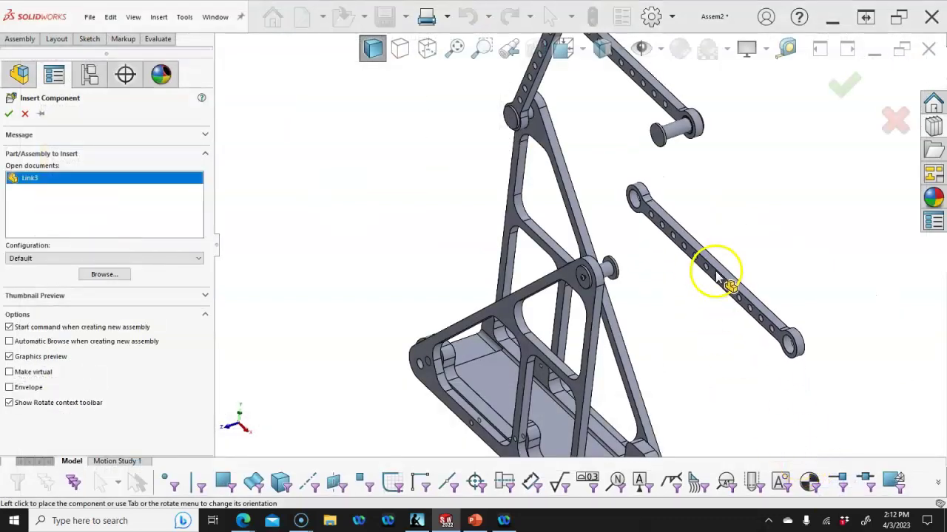
left_click(712, 269)
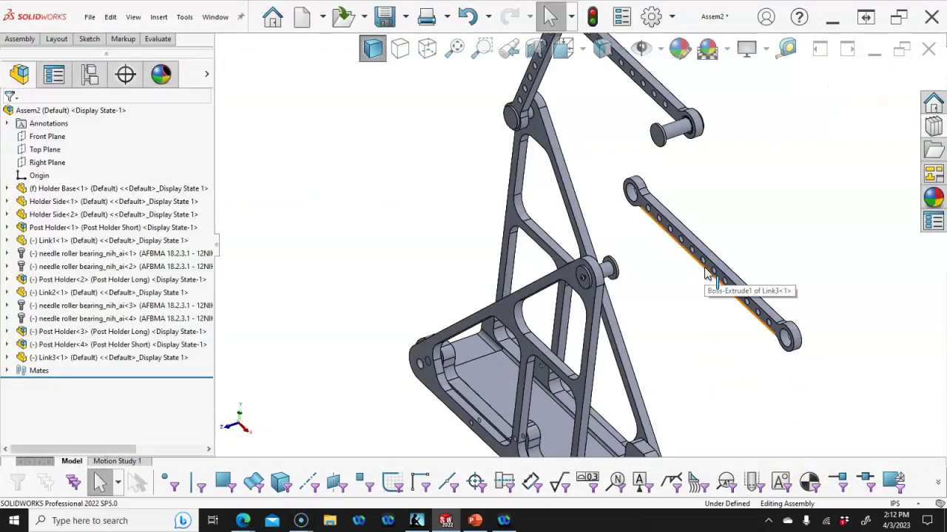
Copy needle roller bearing<3> into each of Link3's end holes, creating bearings <5> and <6>
middle_click_drag(706, 273, 744, 234)
scroll(660, 285, "down", 3)
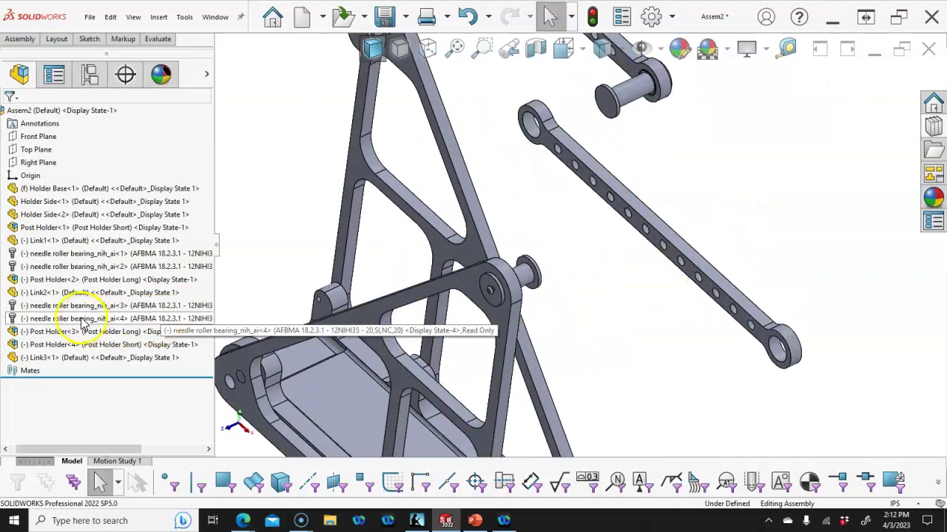
mouse_move(63, 309)
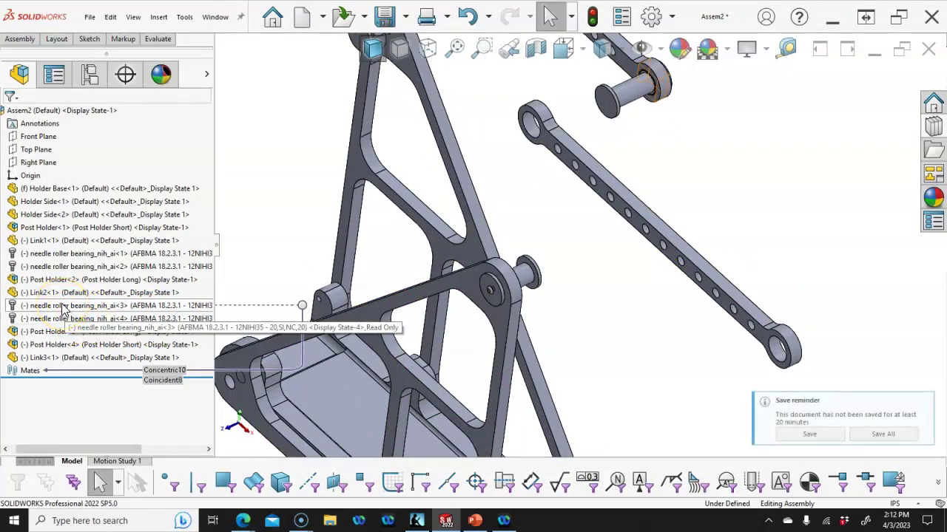
left_click_drag(65, 309, 528, 140)
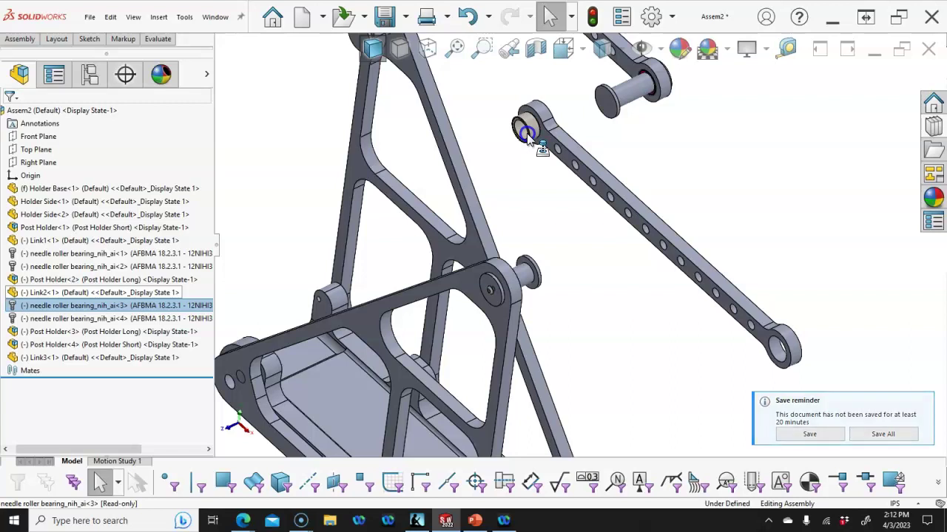
left_click_drag(528, 140, 527, 141)
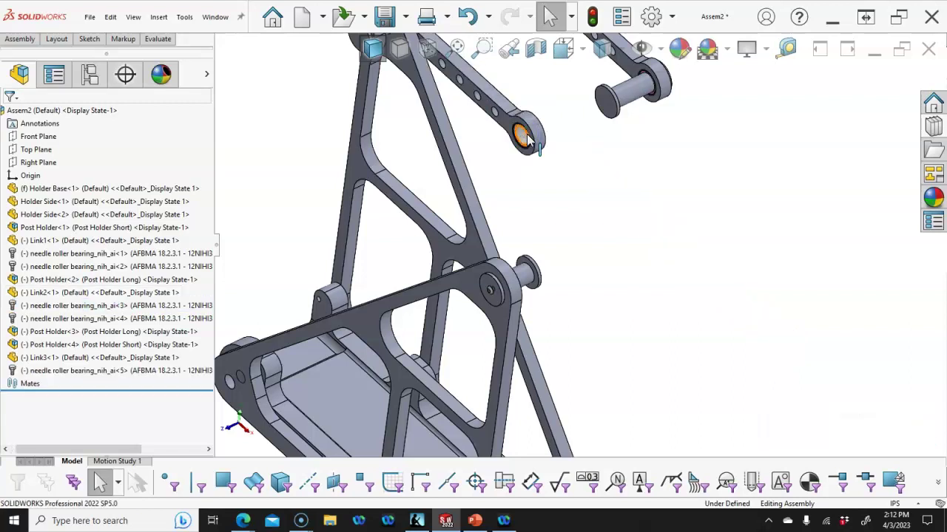
scroll(518, 181, "up", 5)
scroll(453, 129, "down", 5)
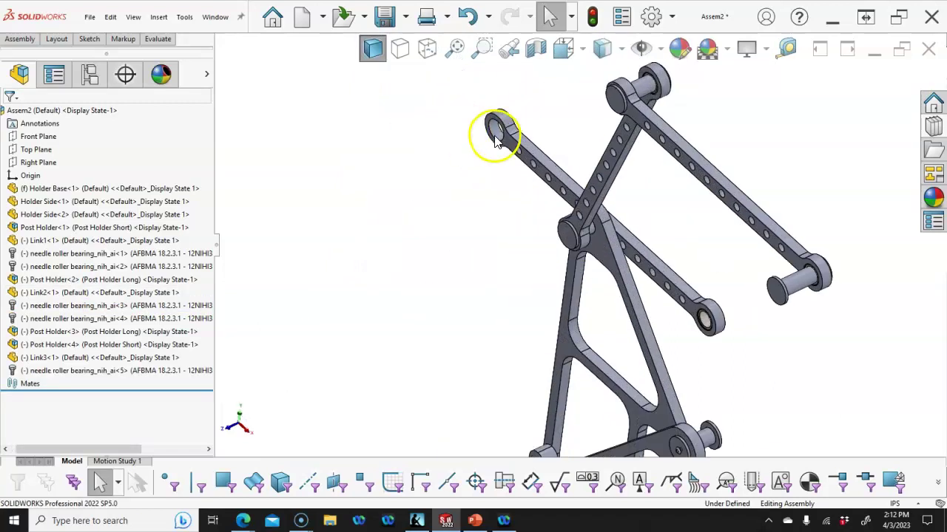
scroll(496, 140, "down", 2)
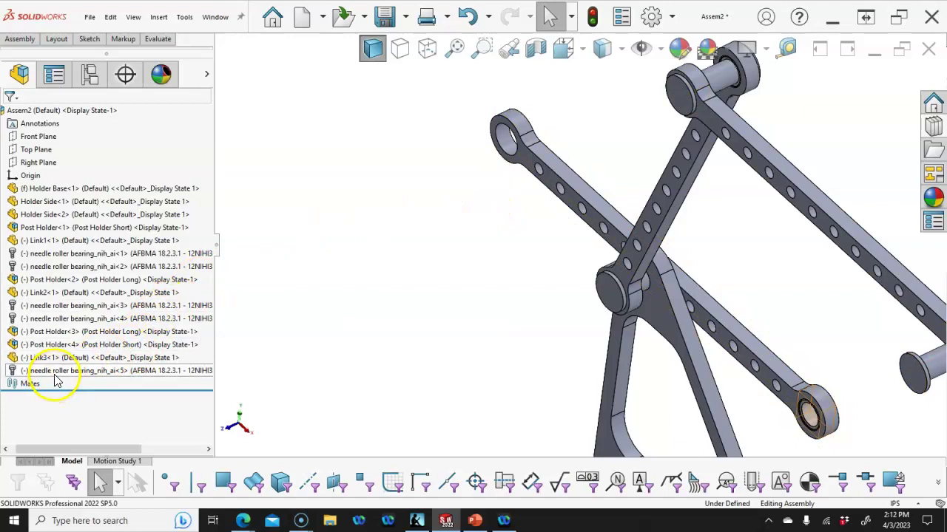
left_click_drag(56, 372, 506, 152)
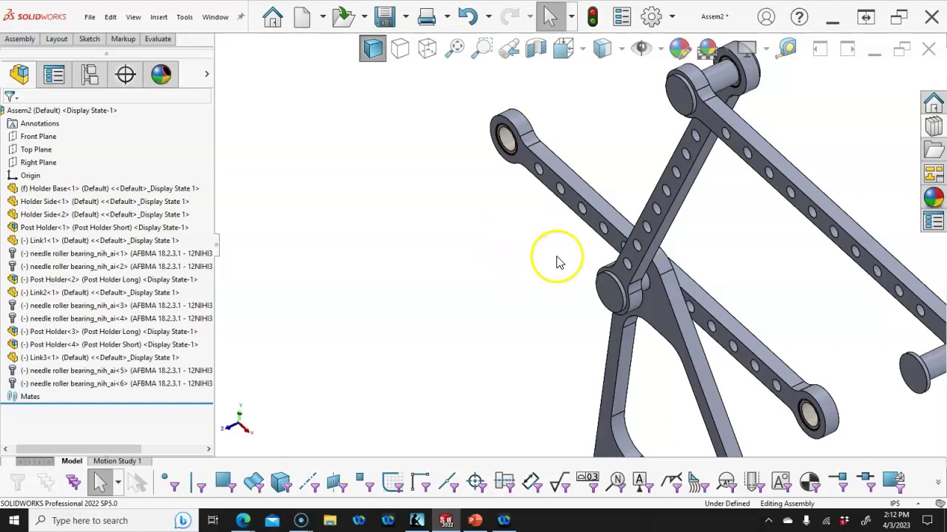
Mate Link3's end bearing concentric with the Post Holder Long pin, then swing Link3 down right
left_click(518, 143)
middle_click_drag(518, 144, 819, 348)
left_click(792, 318)
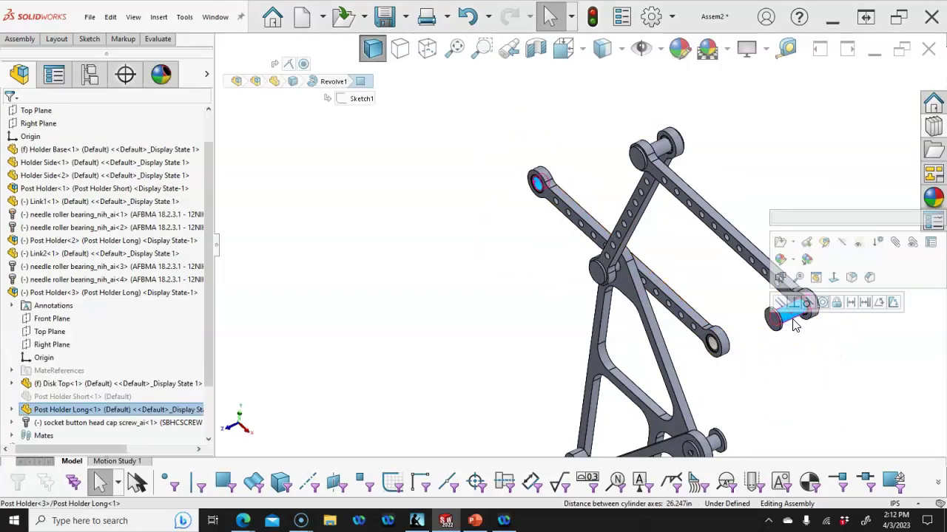
left_click(822, 303)
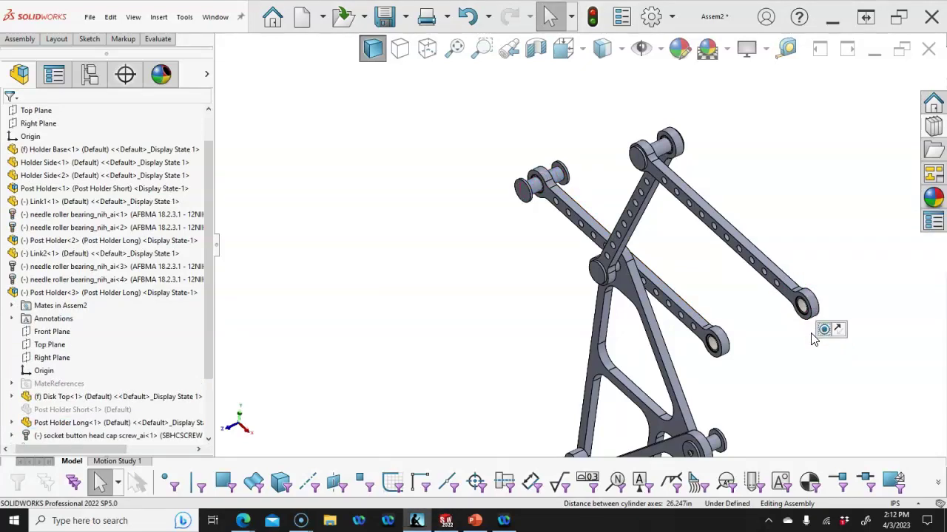
left_click_drag(577, 212, 769, 321)
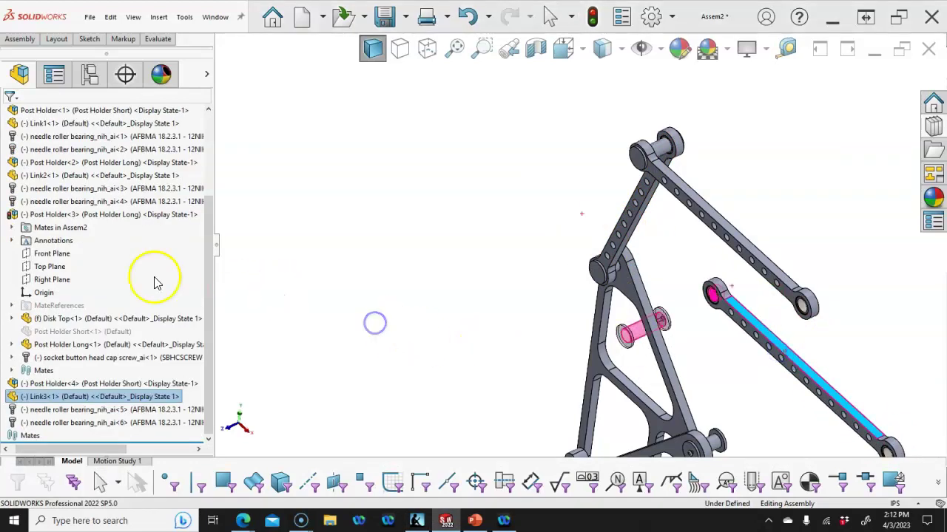